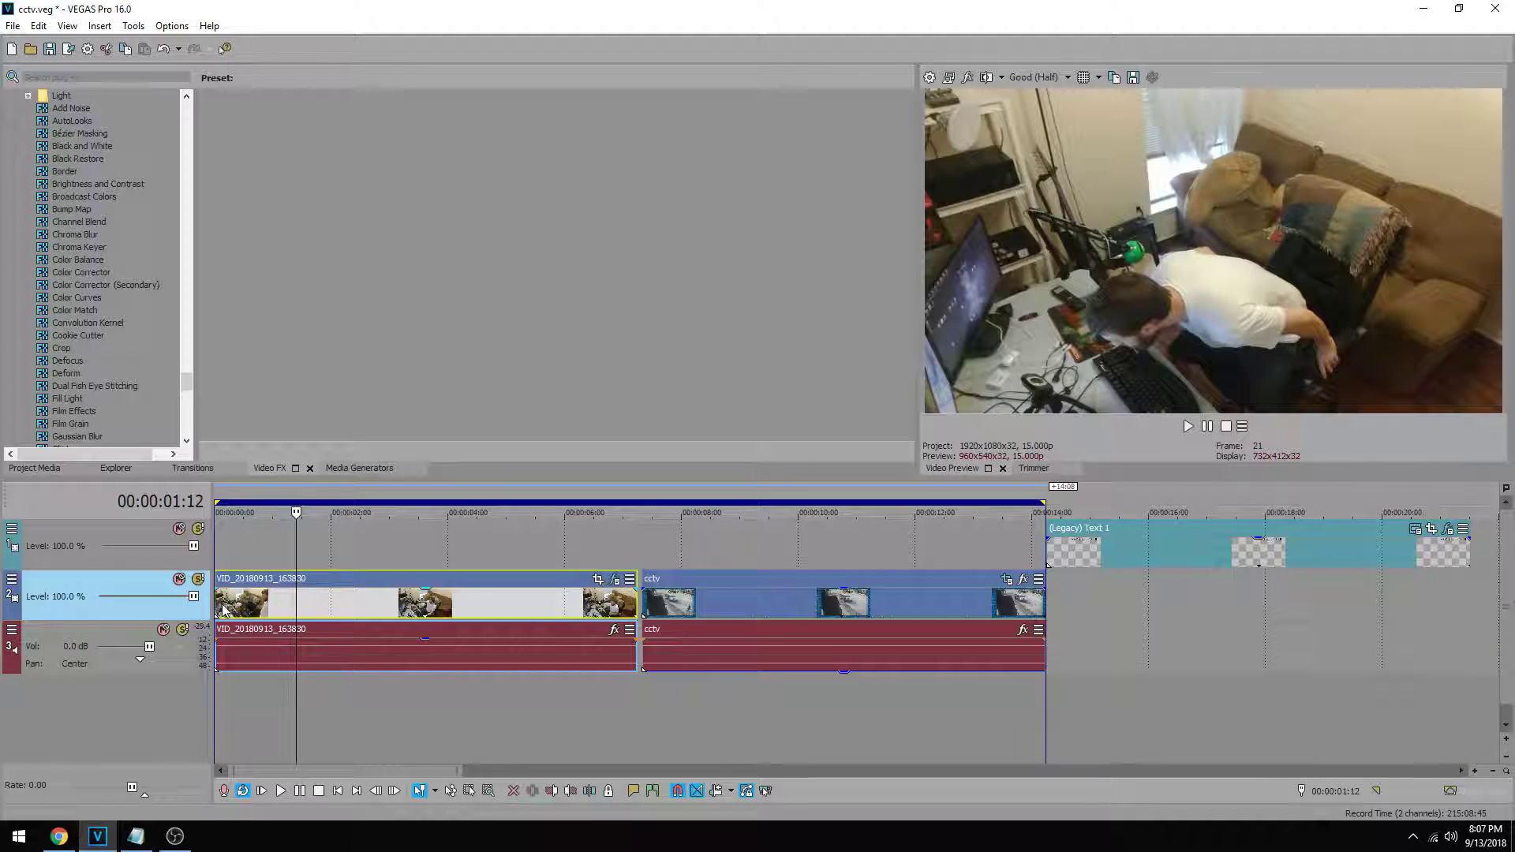
# - Apply Pixelate with the CCTV Slight Pixelation preset (0.600 both ways) to the first clip
pyautogui.click(221, 610)
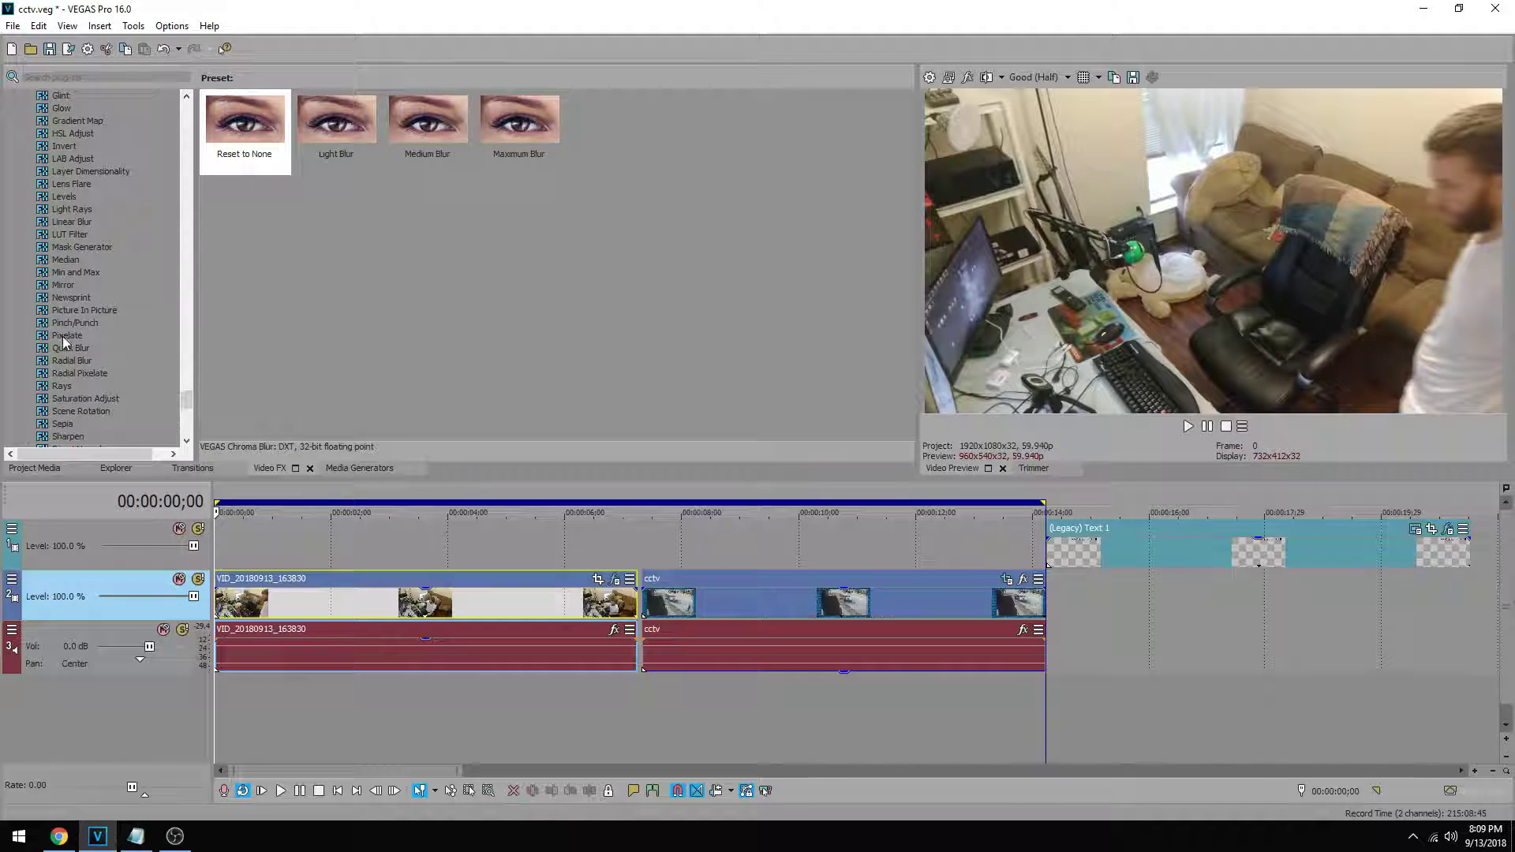
pyautogui.click(65, 337)
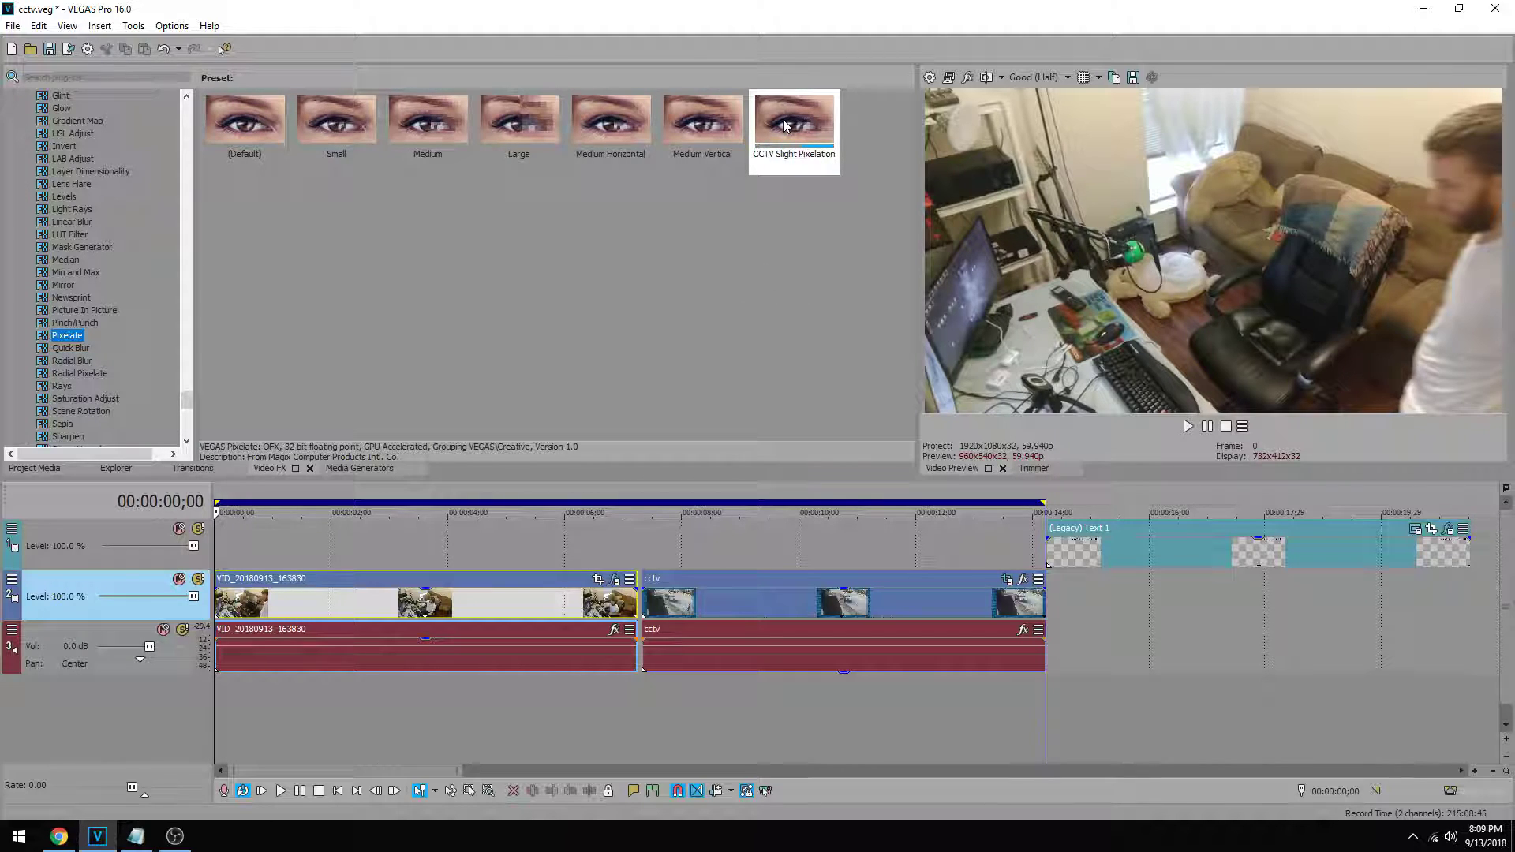
pyautogui.moveTo(783, 126); pyautogui.dragTo(327, 625)
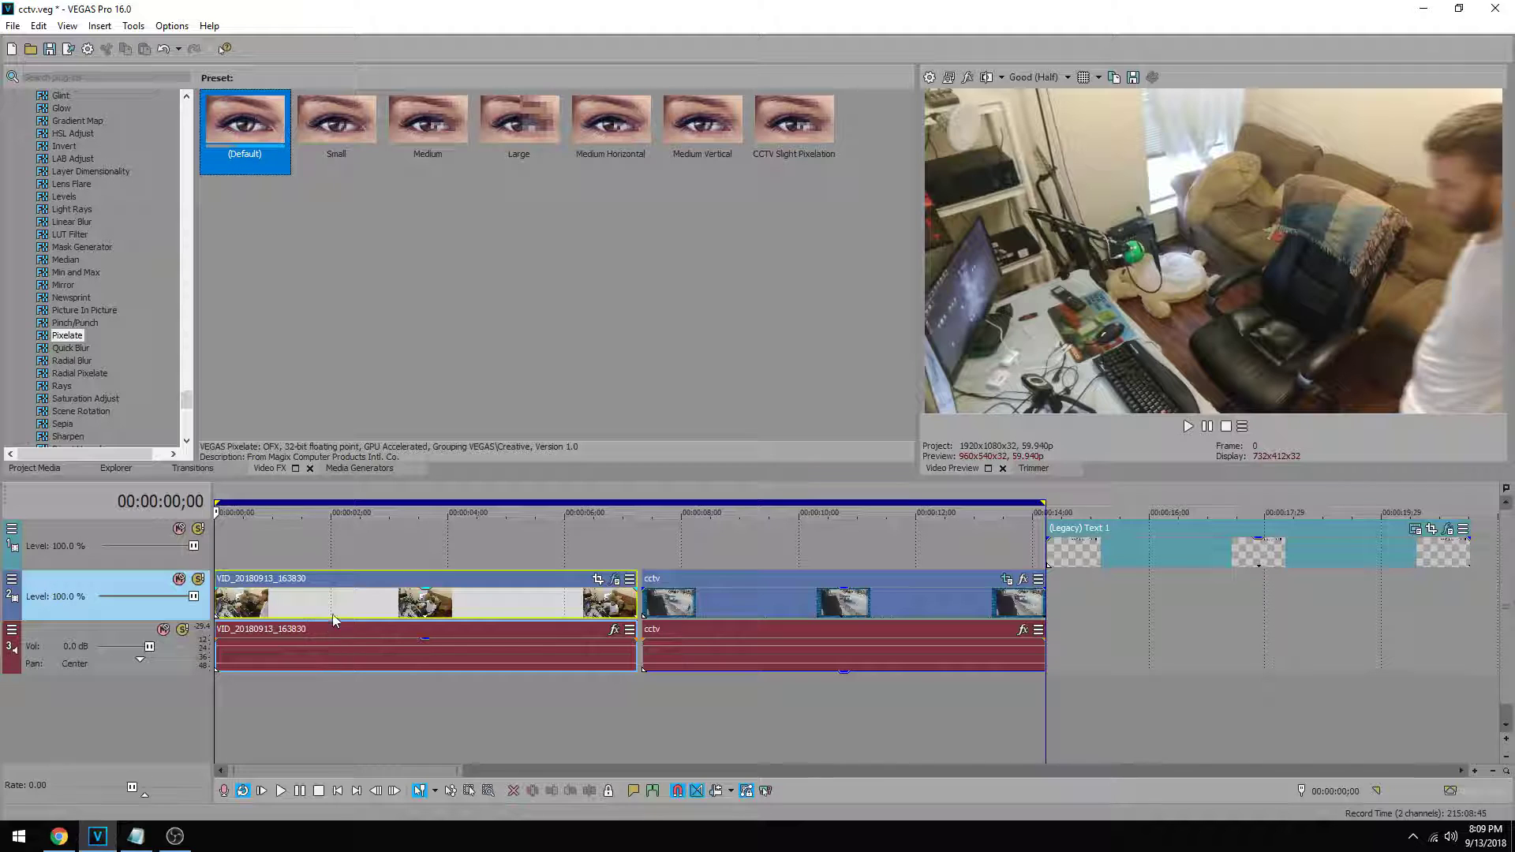
pyautogui.click(614, 579)
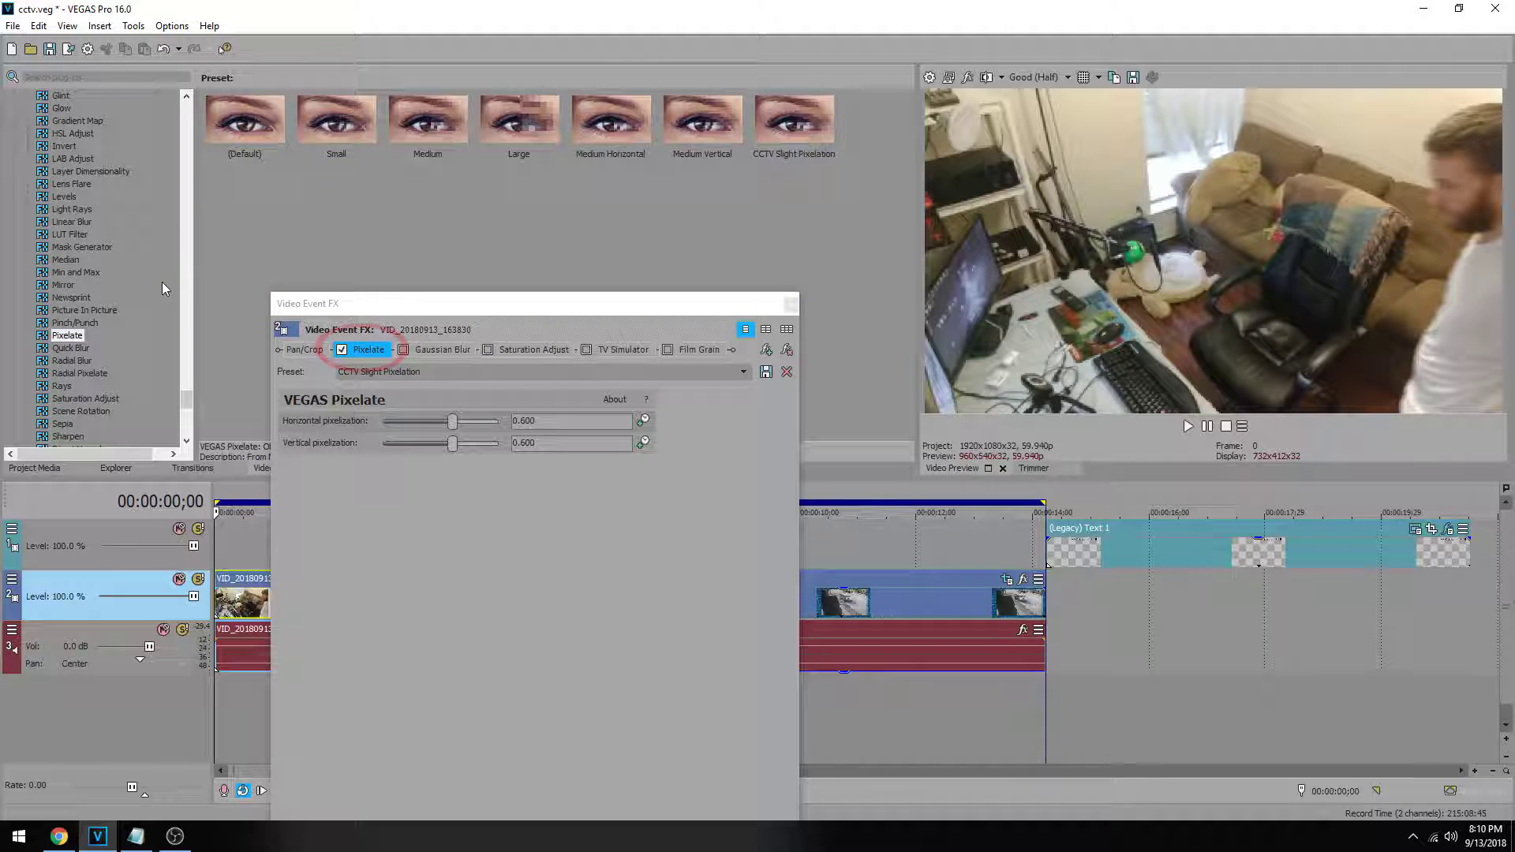
# - Add Gaussian Blur with the CCTV Slight Blur preset (0.0015 both directions) to the first clip
pyautogui.scroll(7, 95, 331)
pyautogui.click(78, 336)
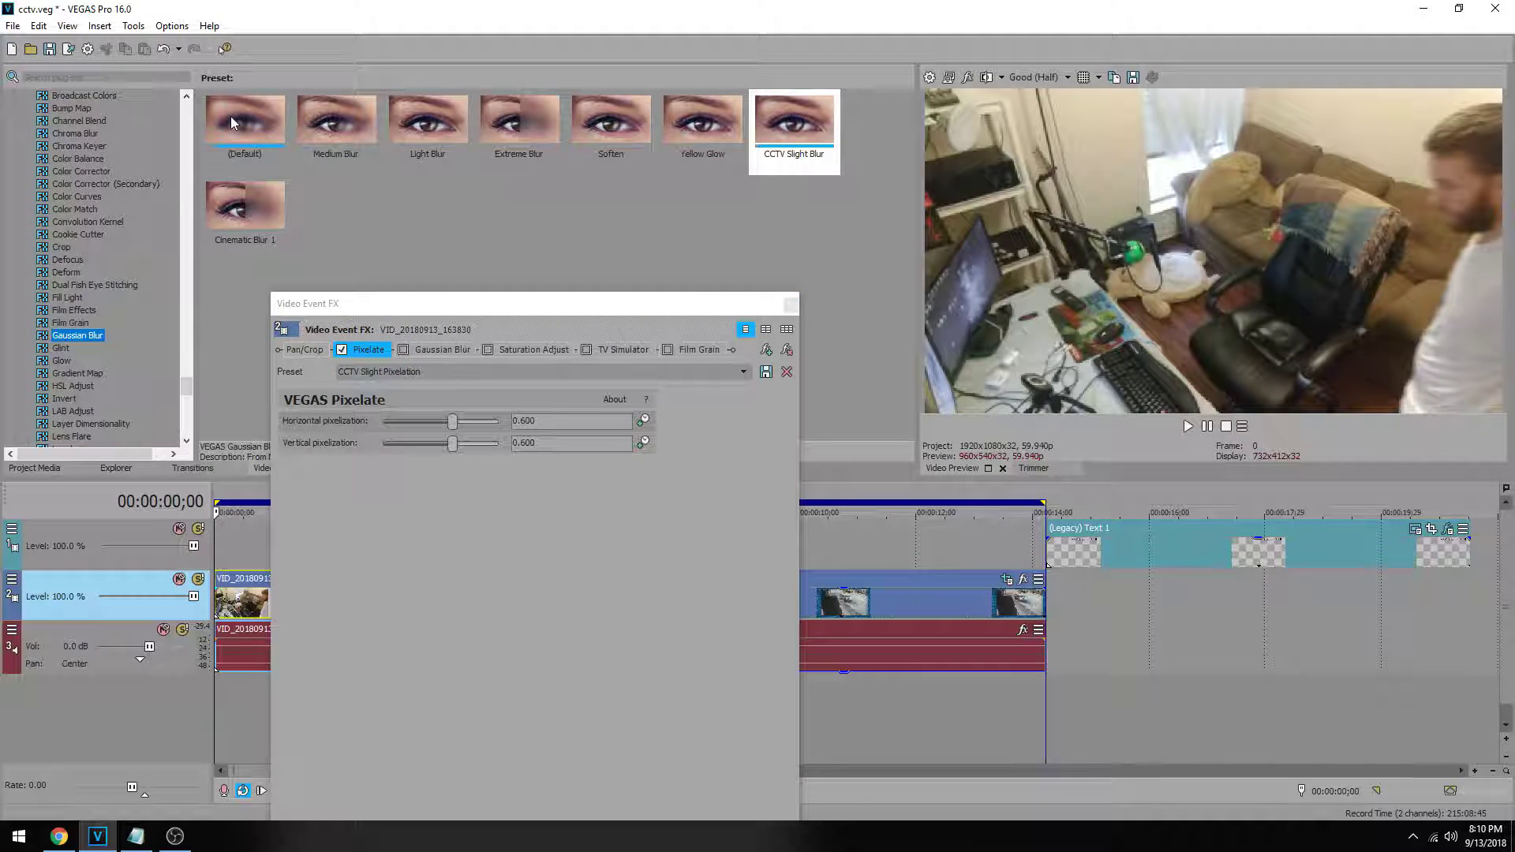
pyautogui.moveTo(231, 116); pyautogui.dragTo(260, 584)
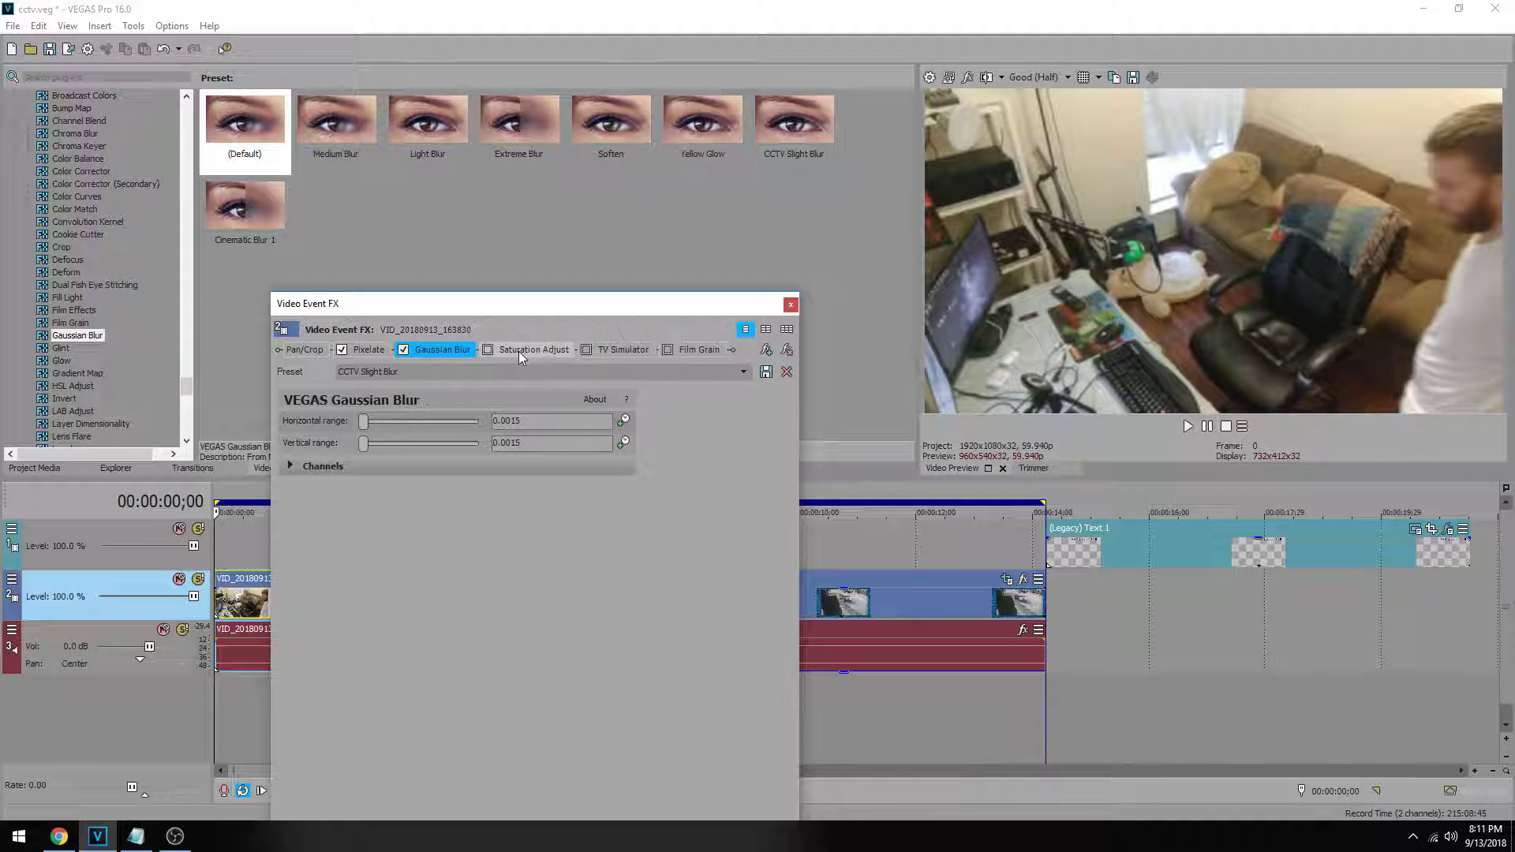
# - Add and enable Saturation Adjust with the CCTV Saturation preset (Amount -1.000, Low -0.660)
pyautogui.moveTo(182, 395); pyautogui.dragTo(182, 416)
pyautogui.click(86, 271)
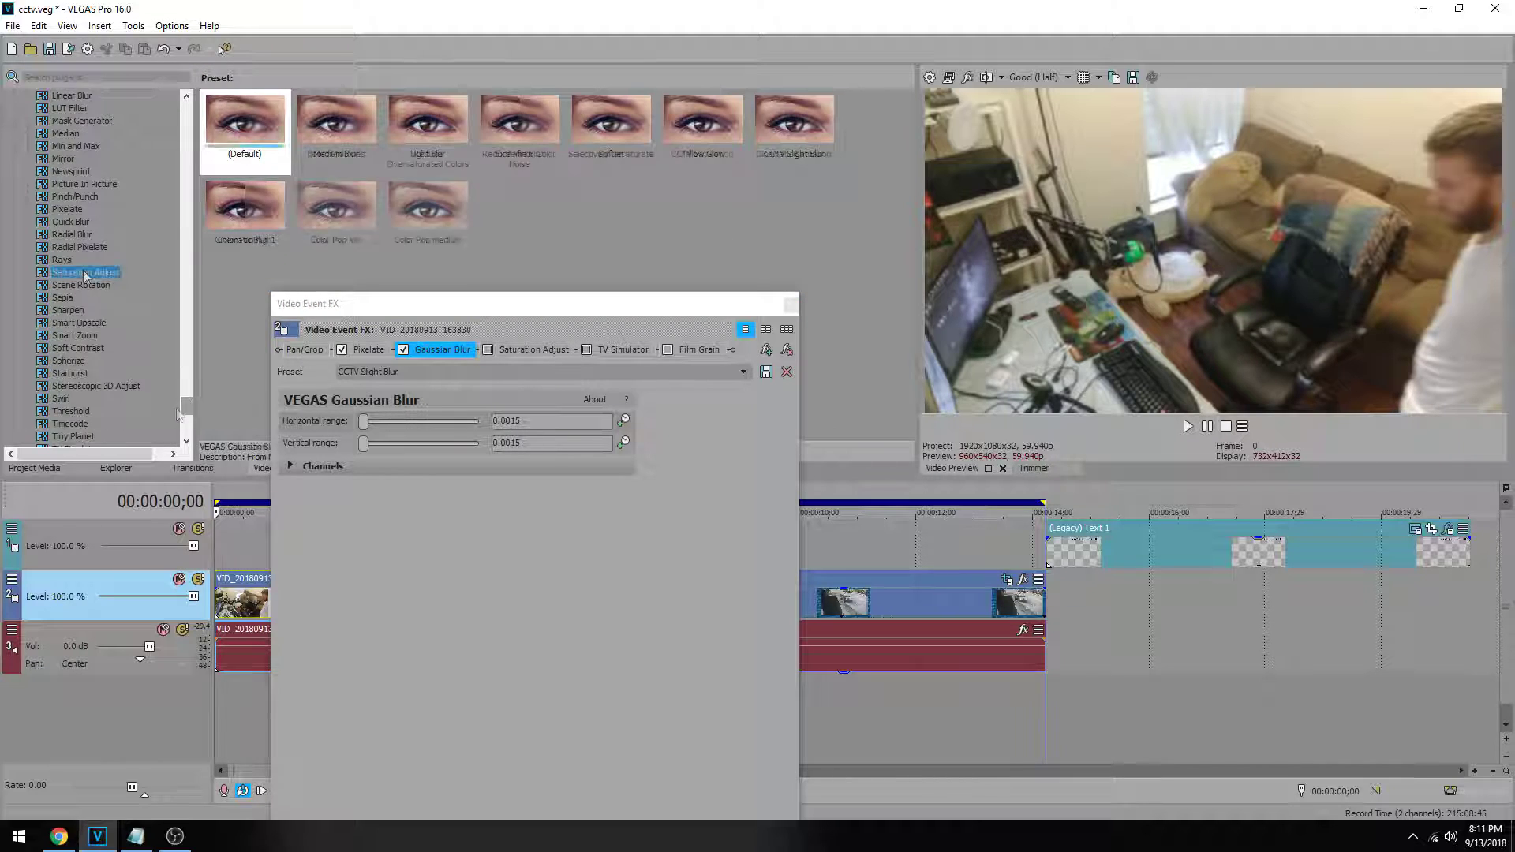
pyautogui.moveTo(245, 123); pyautogui.dragTo(248, 599)
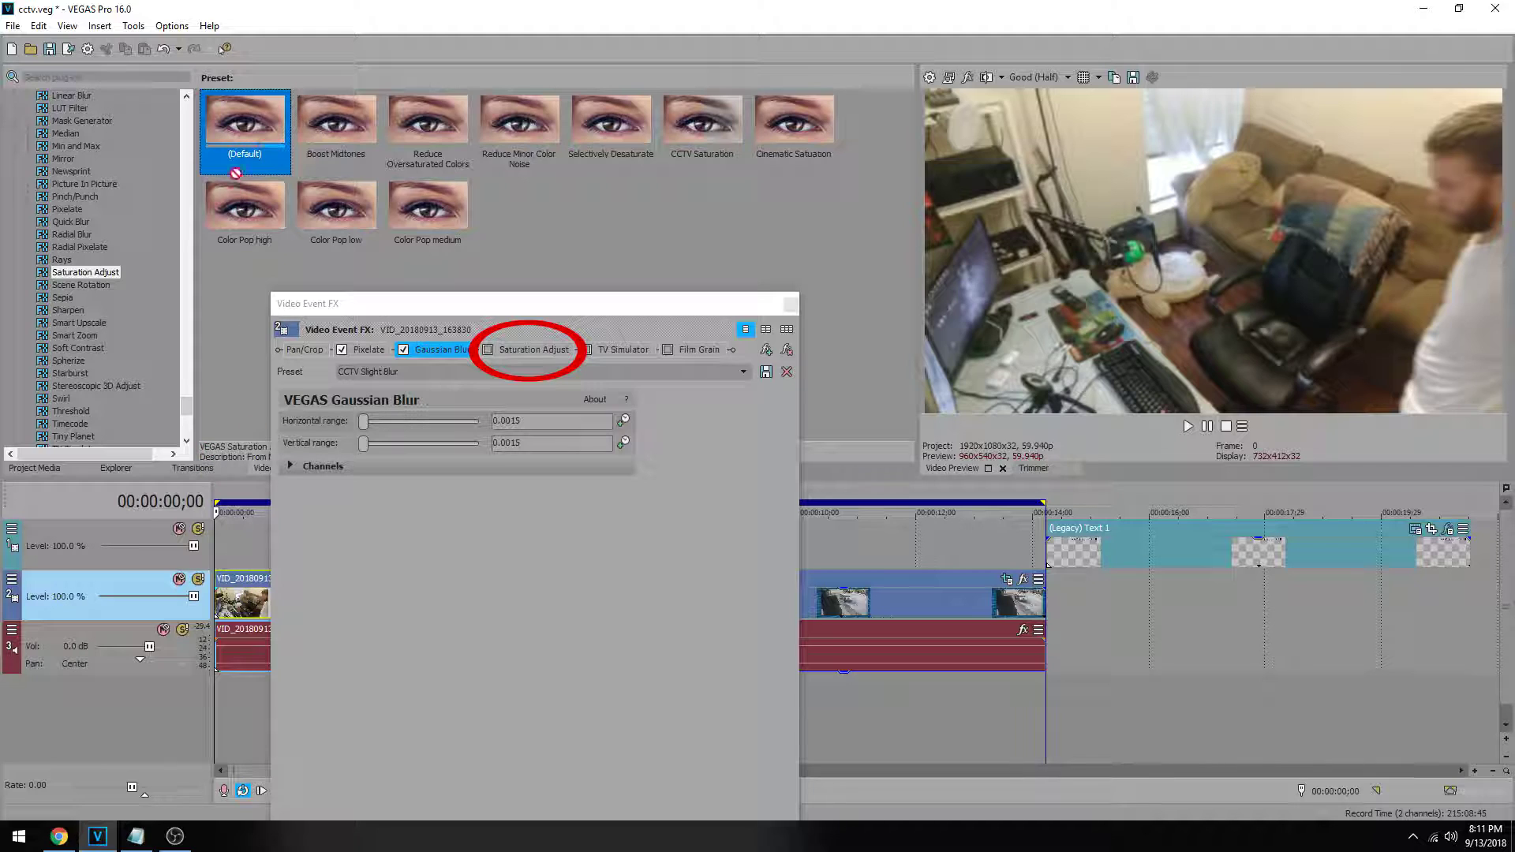
pyautogui.click(512, 352)
pyautogui.click(490, 354)
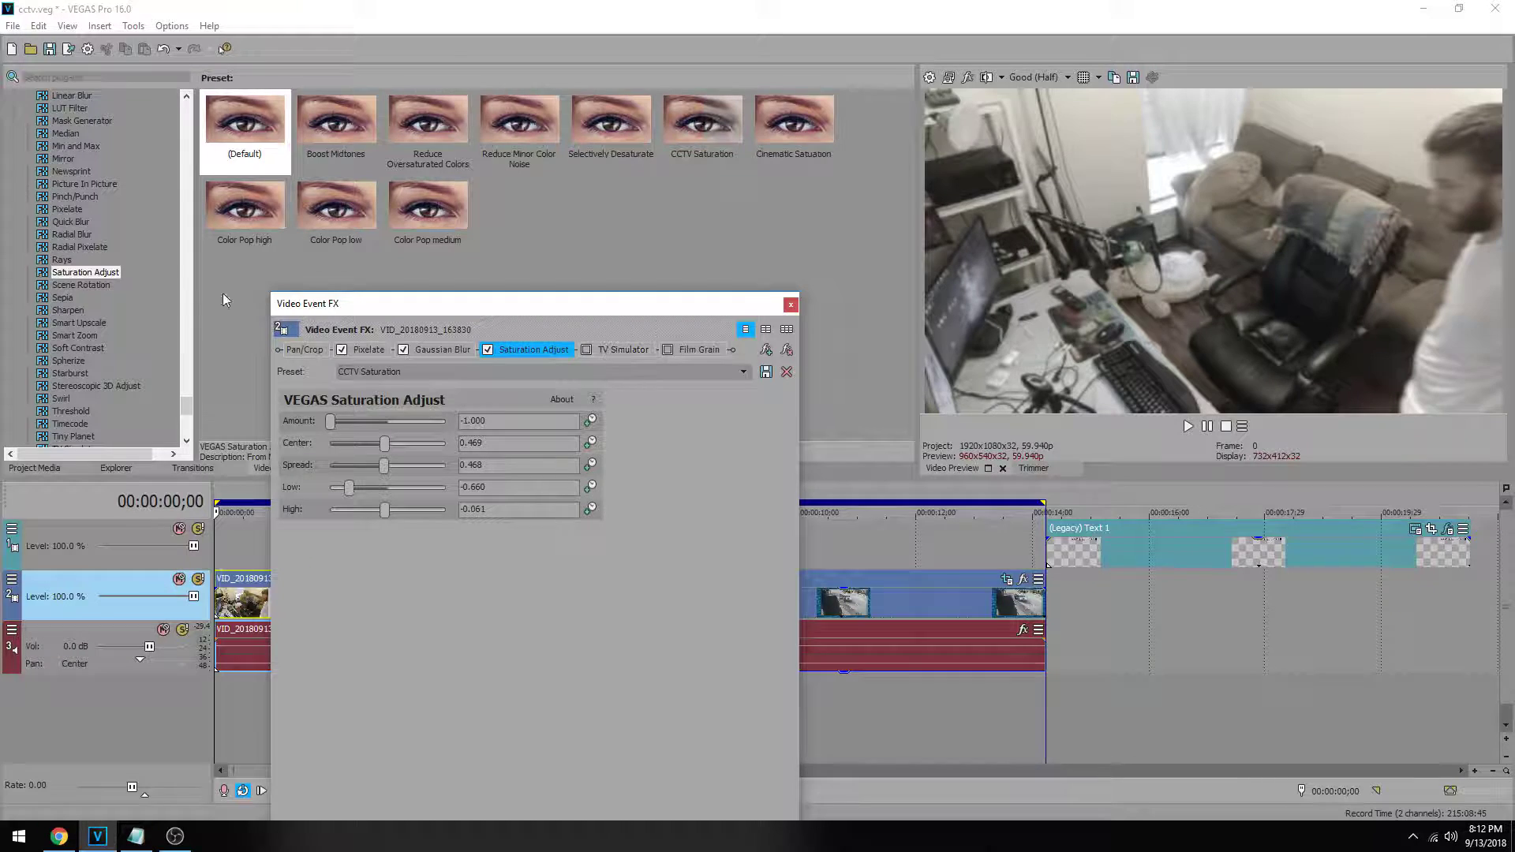
pyautogui.click(90, 424)
# - Add TV Simulator with the CCTV Look preset (Detail zoom 2.5500) to the first clip
pyautogui.scroll(-1, 75, 420)
pyautogui.click(74, 411)
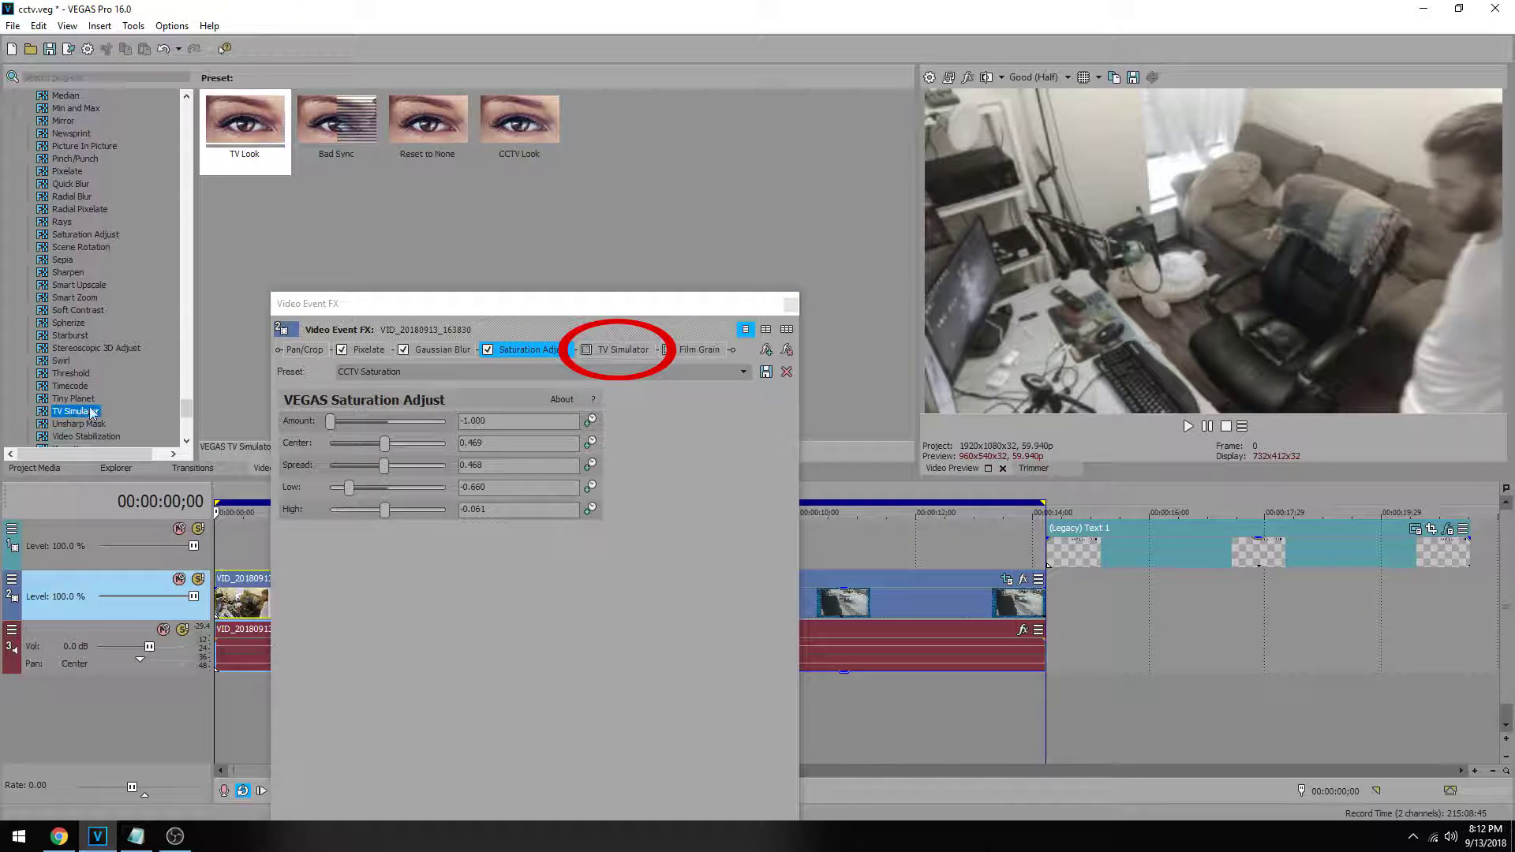
pyautogui.moveTo(429, 121); pyautogui.dragTo(585, 347)
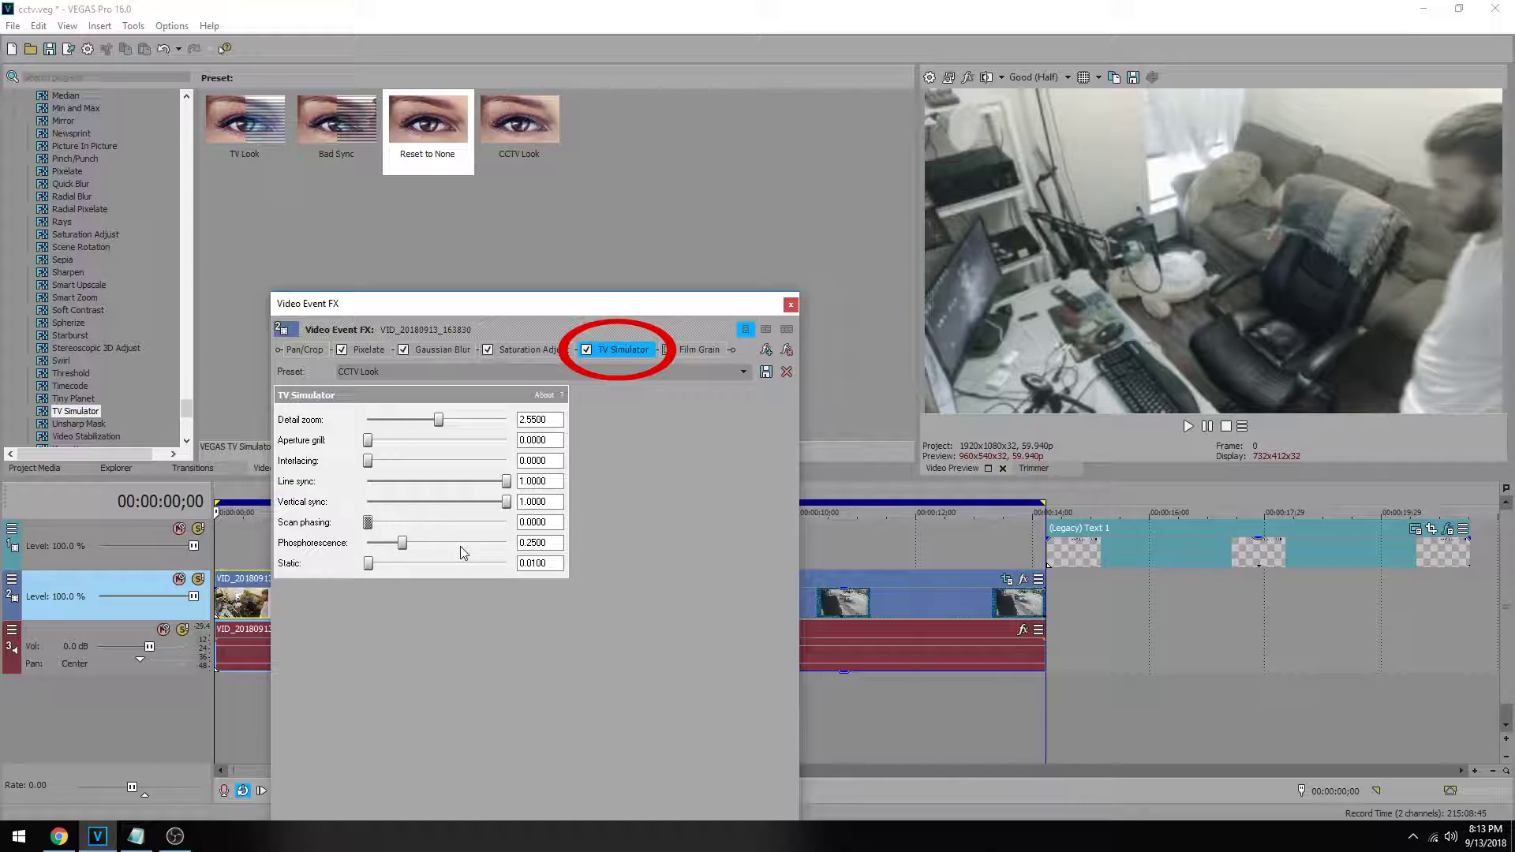
pyautogui.click(533, 543)
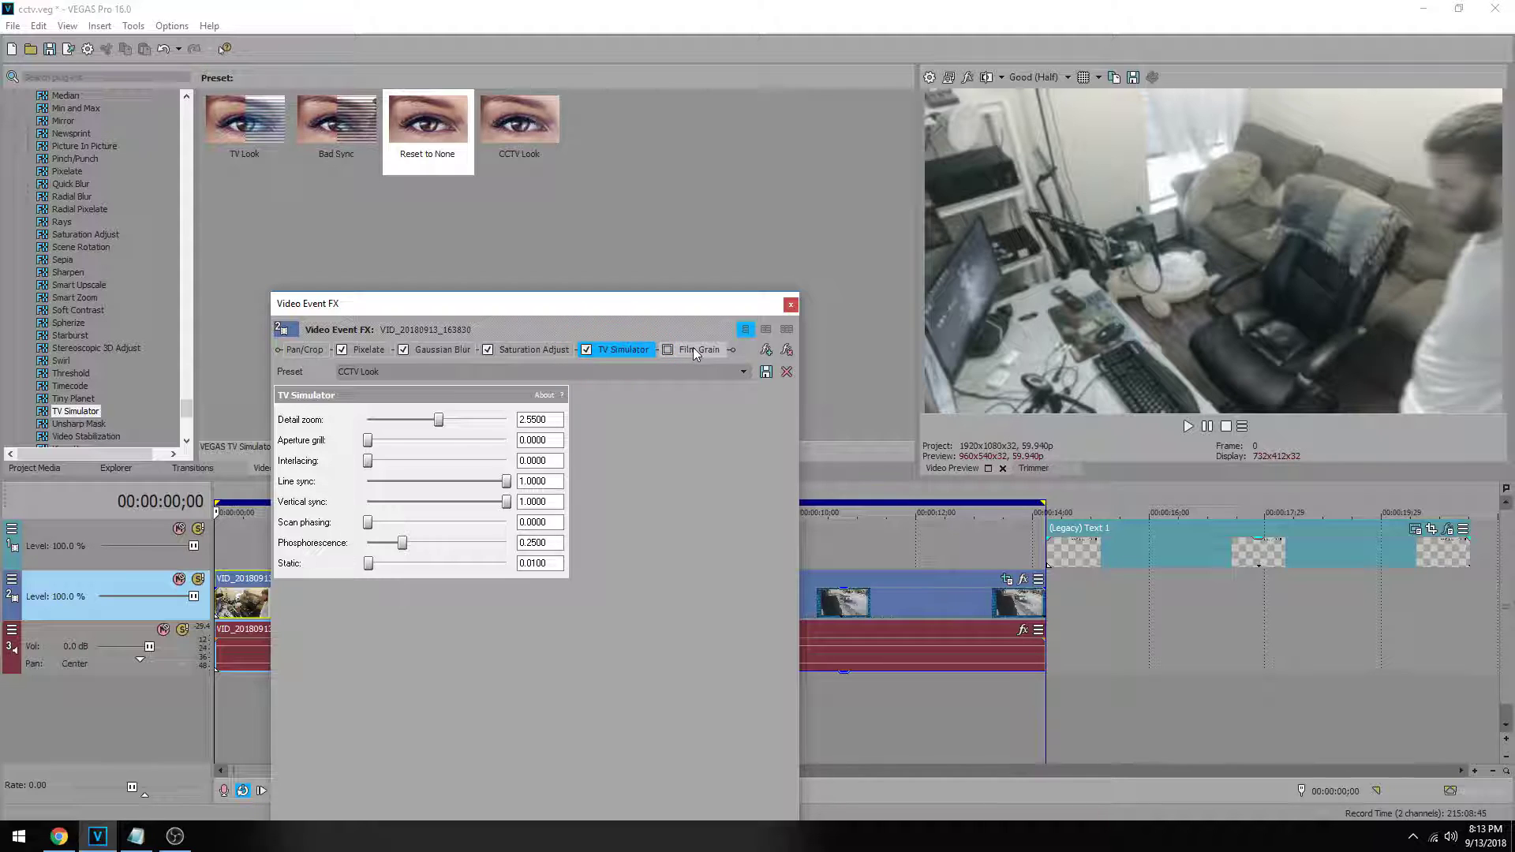
pyautogui.moveTo(187, 408); pyautogui.dragTo(187, 402)
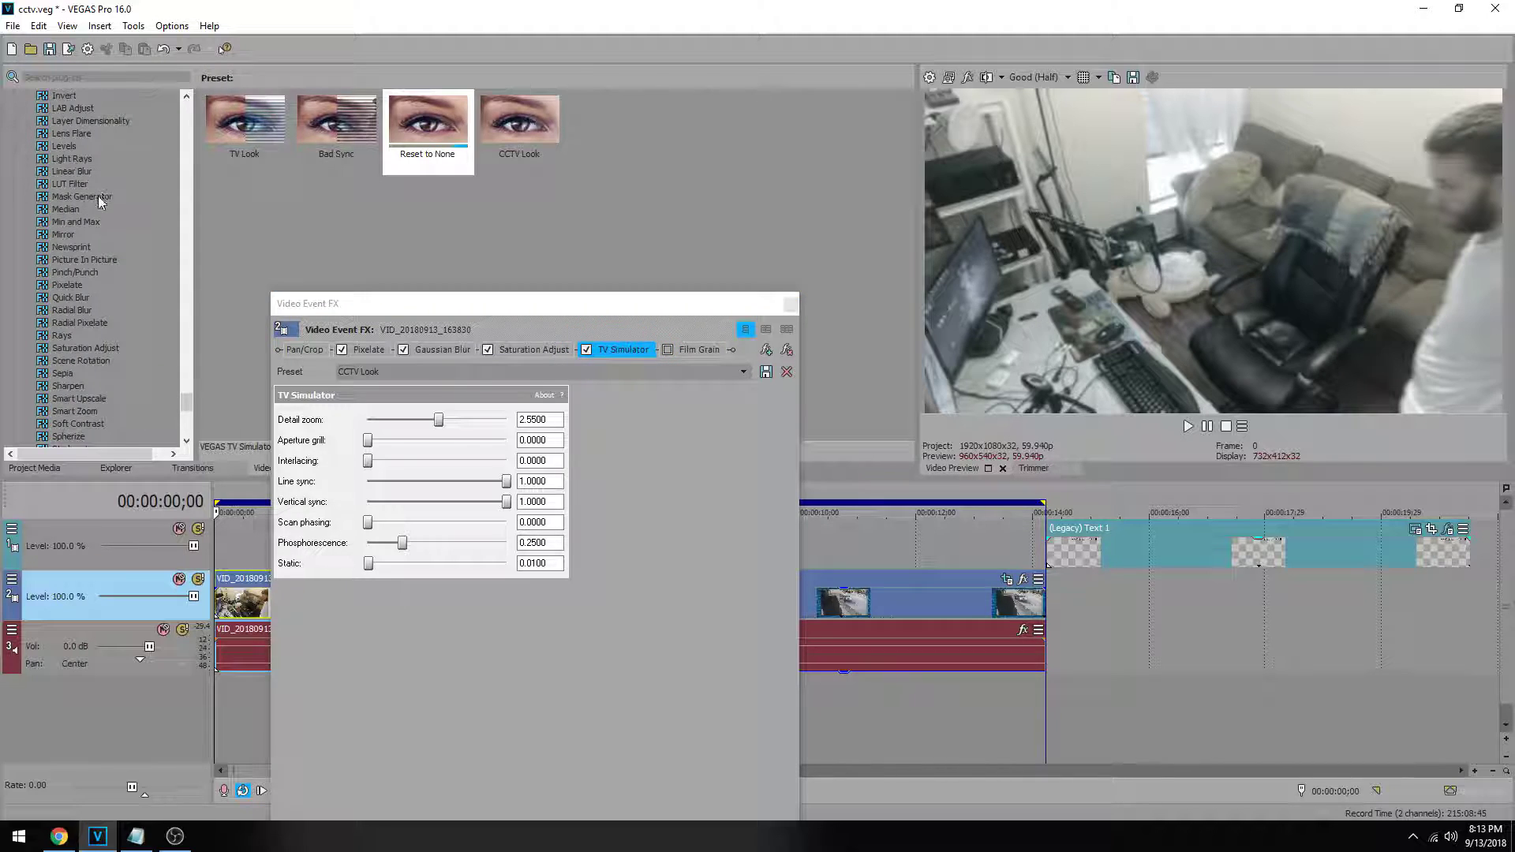
# - Enable Film Grain with the CCTV Film Grain preset and close the Video Event FX window
pyautogui.scroll(3, 102, 203)
pyautogui.click(71, 133)
pyautogui.click(242, 126)
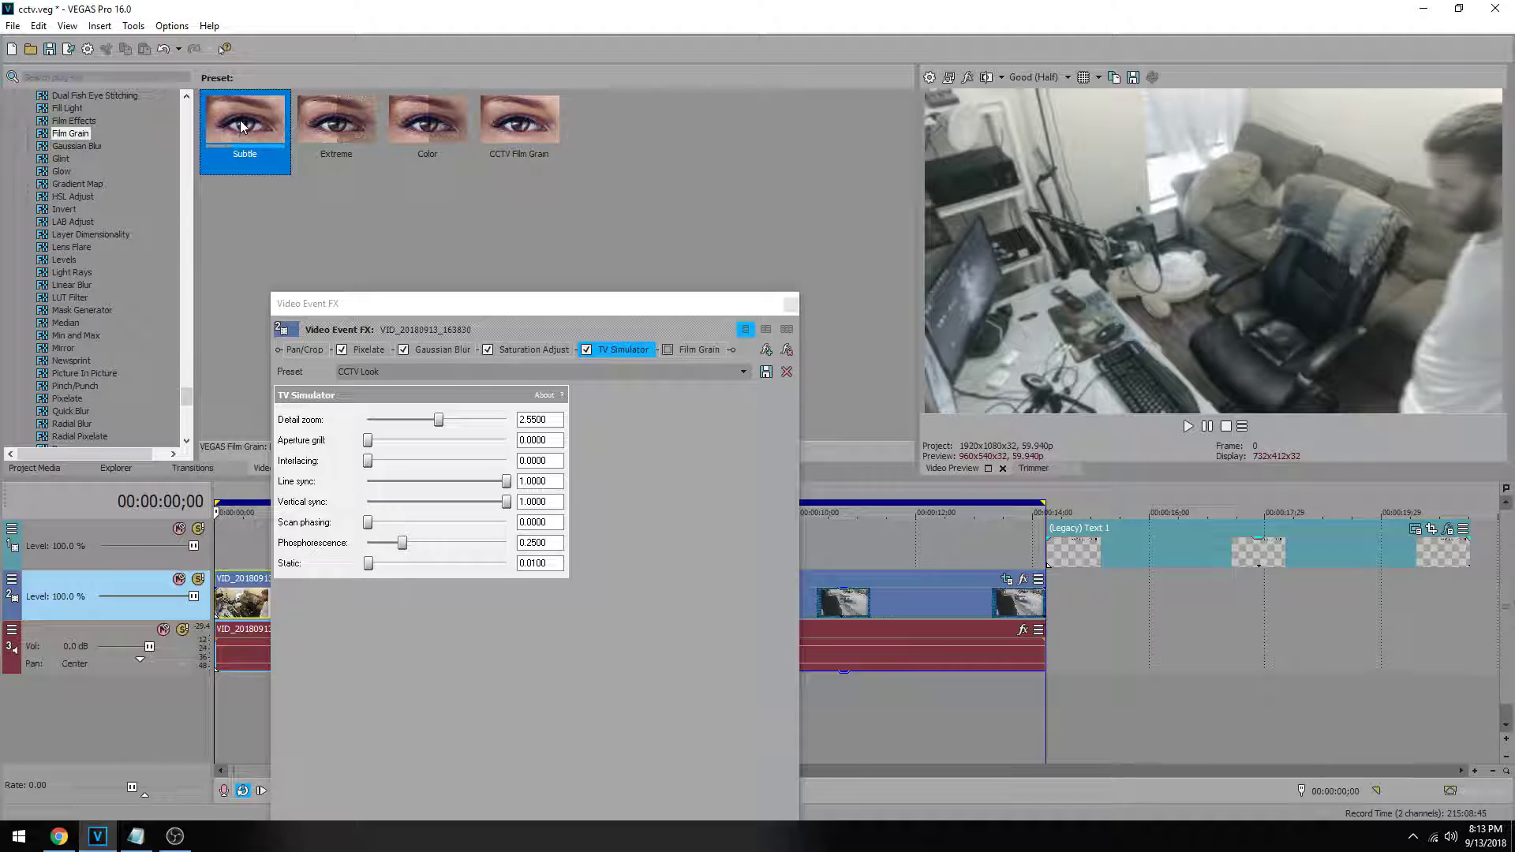
pyautogui.click(694, 355)
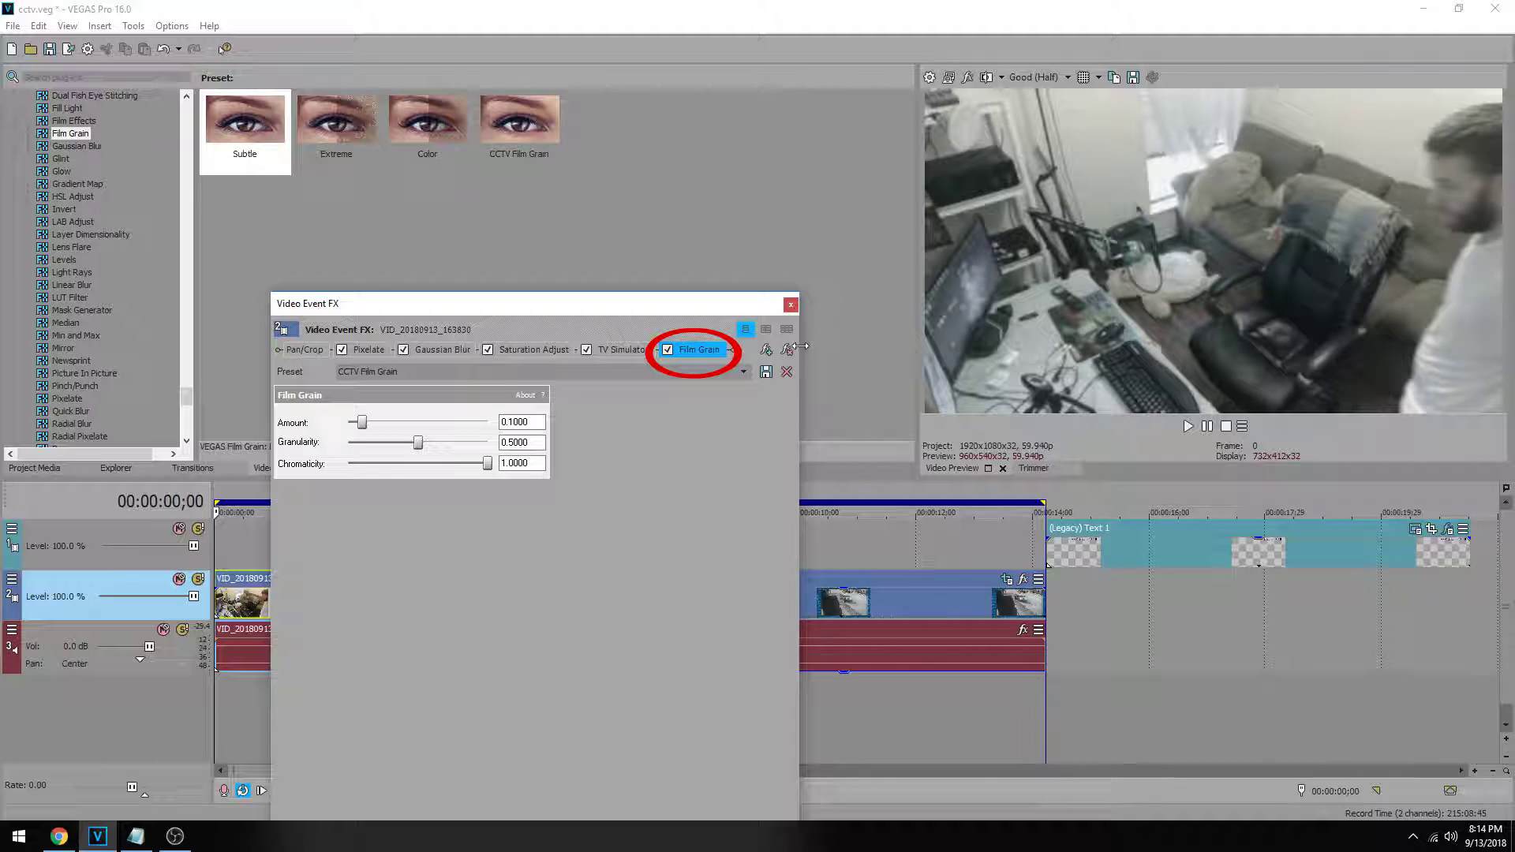
pyautogui.click(790, 305)
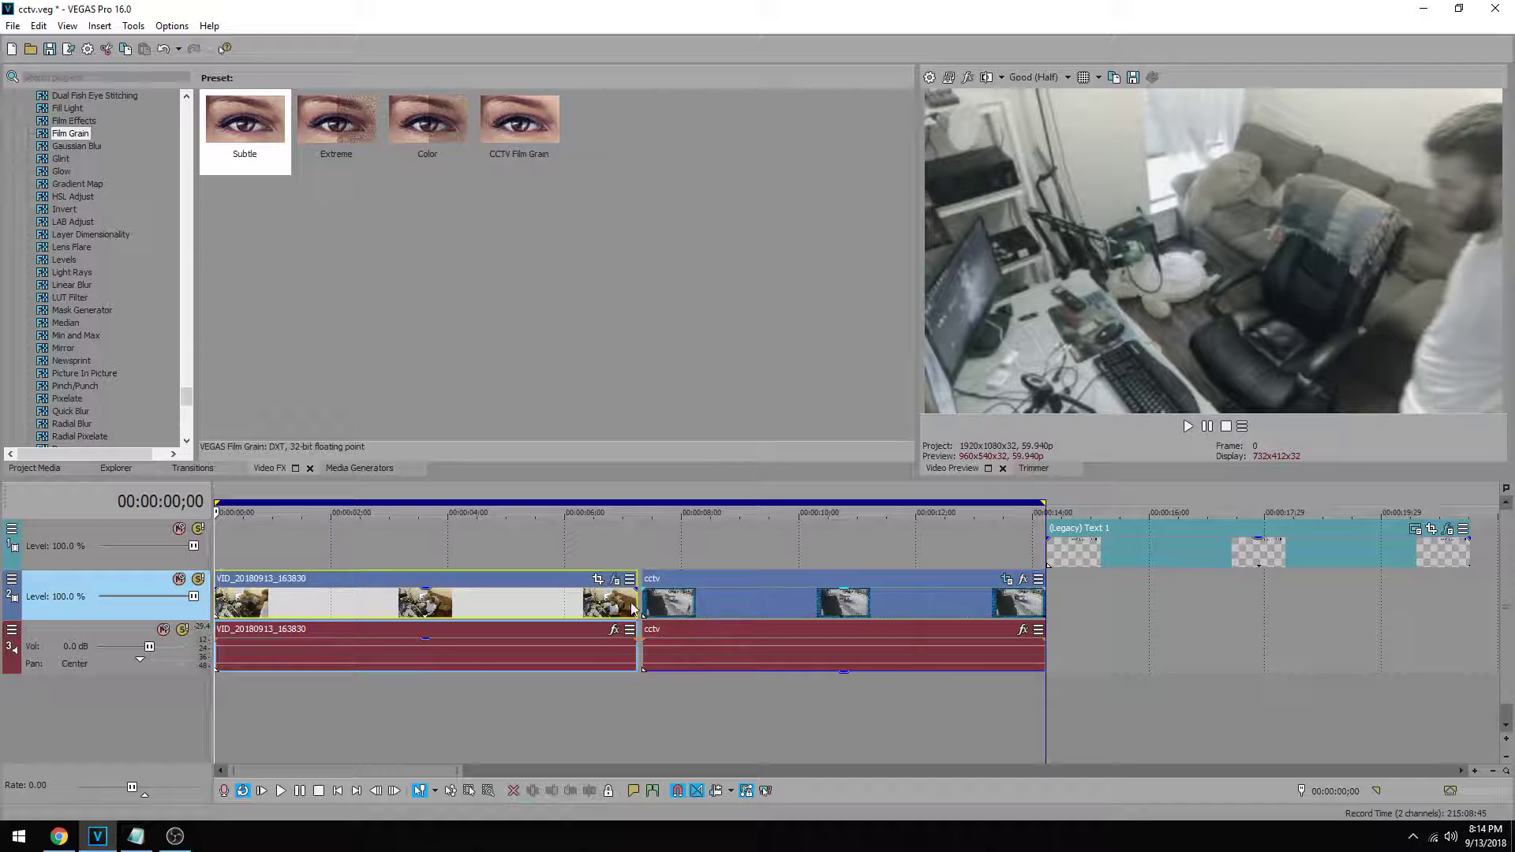
pyautogui.click(708, 611)
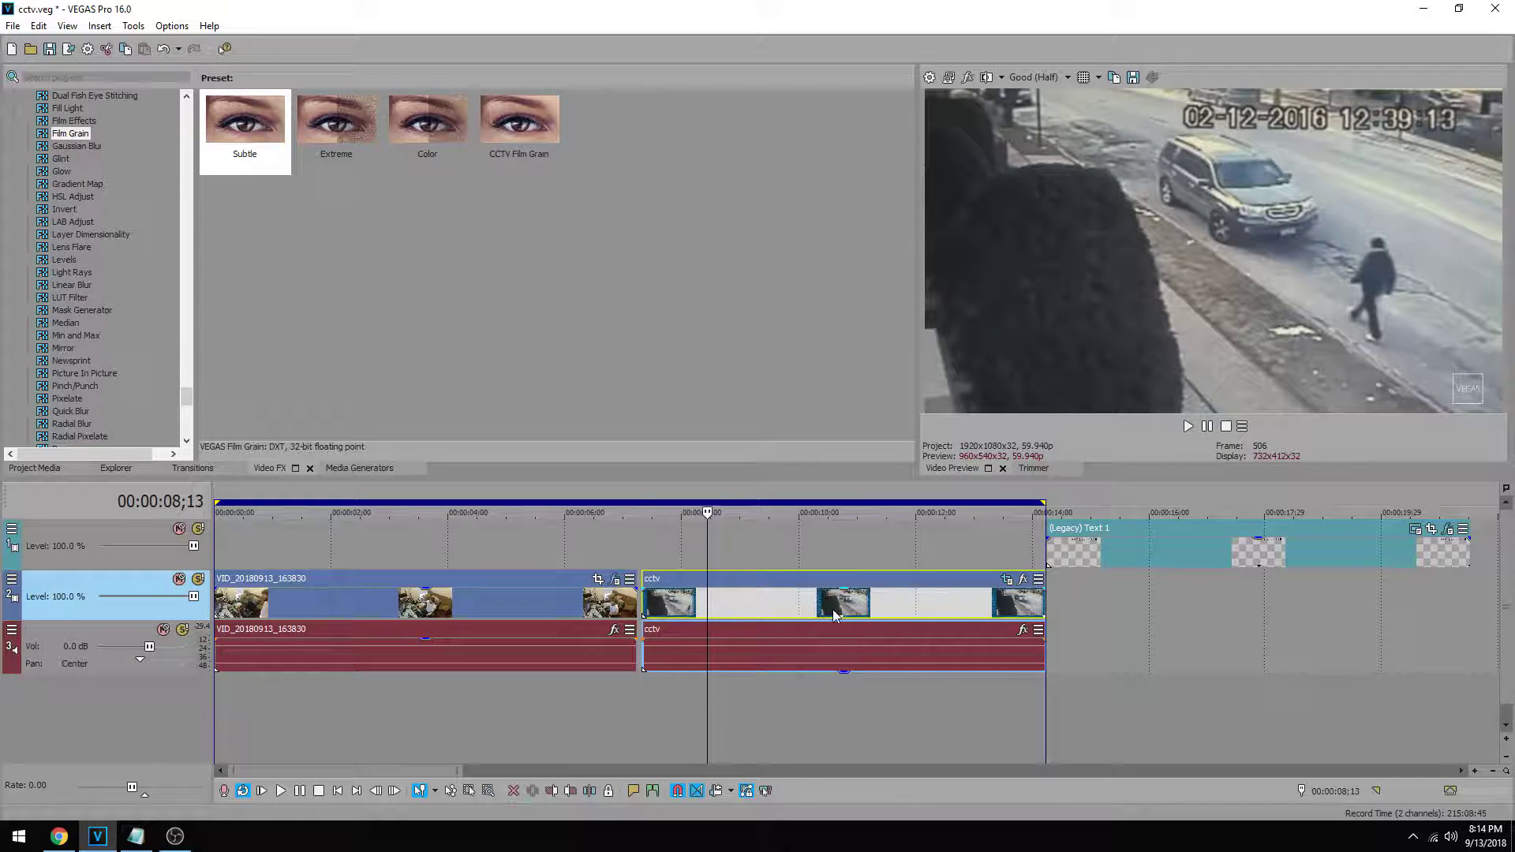
pyautogui.click(641, 600)
pyautogui.press('space')
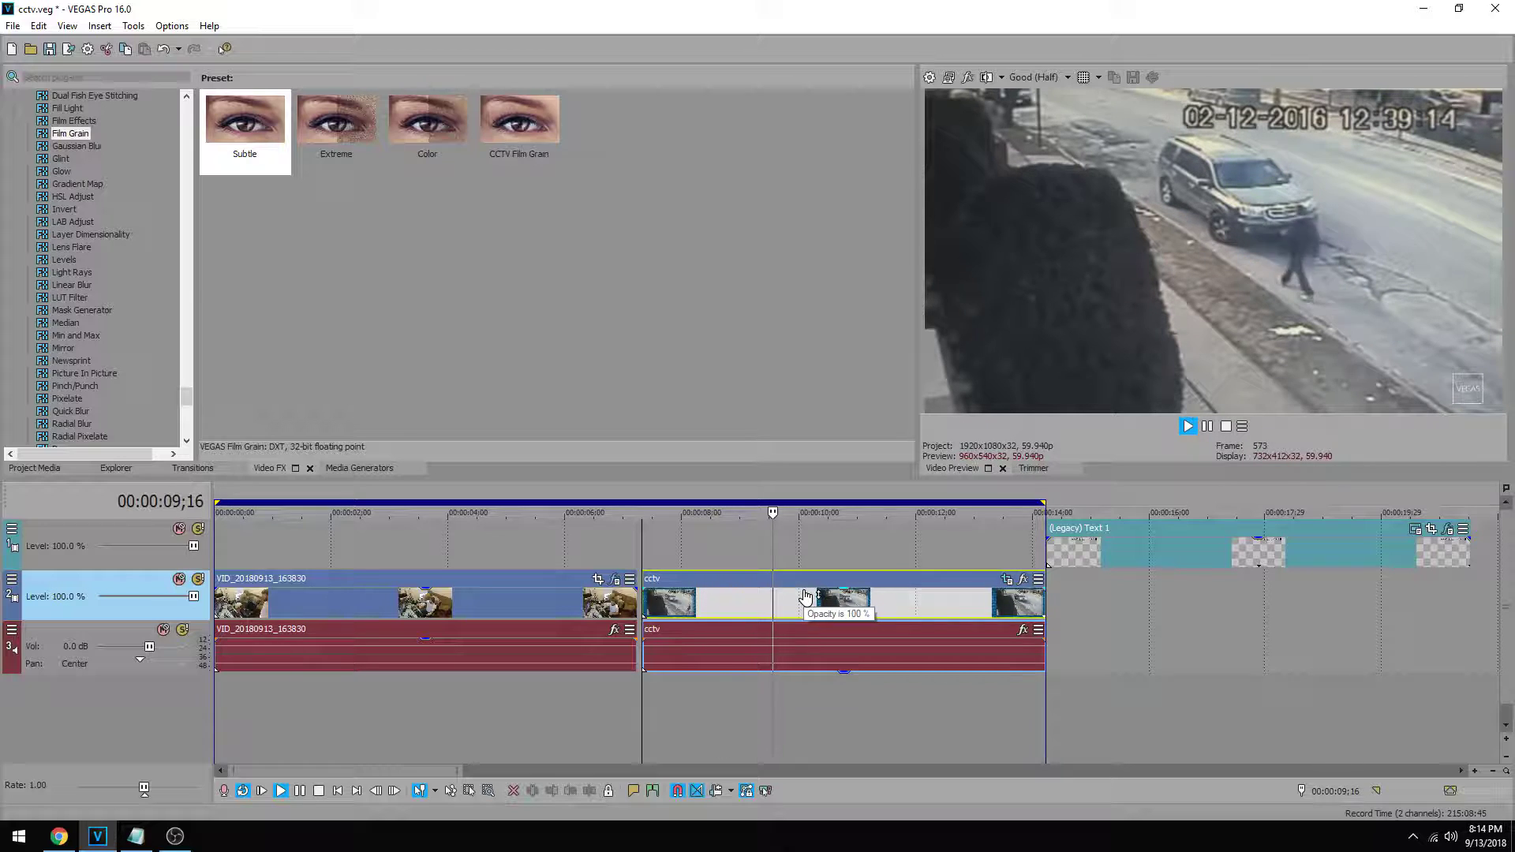
pyautogui.press('Return')
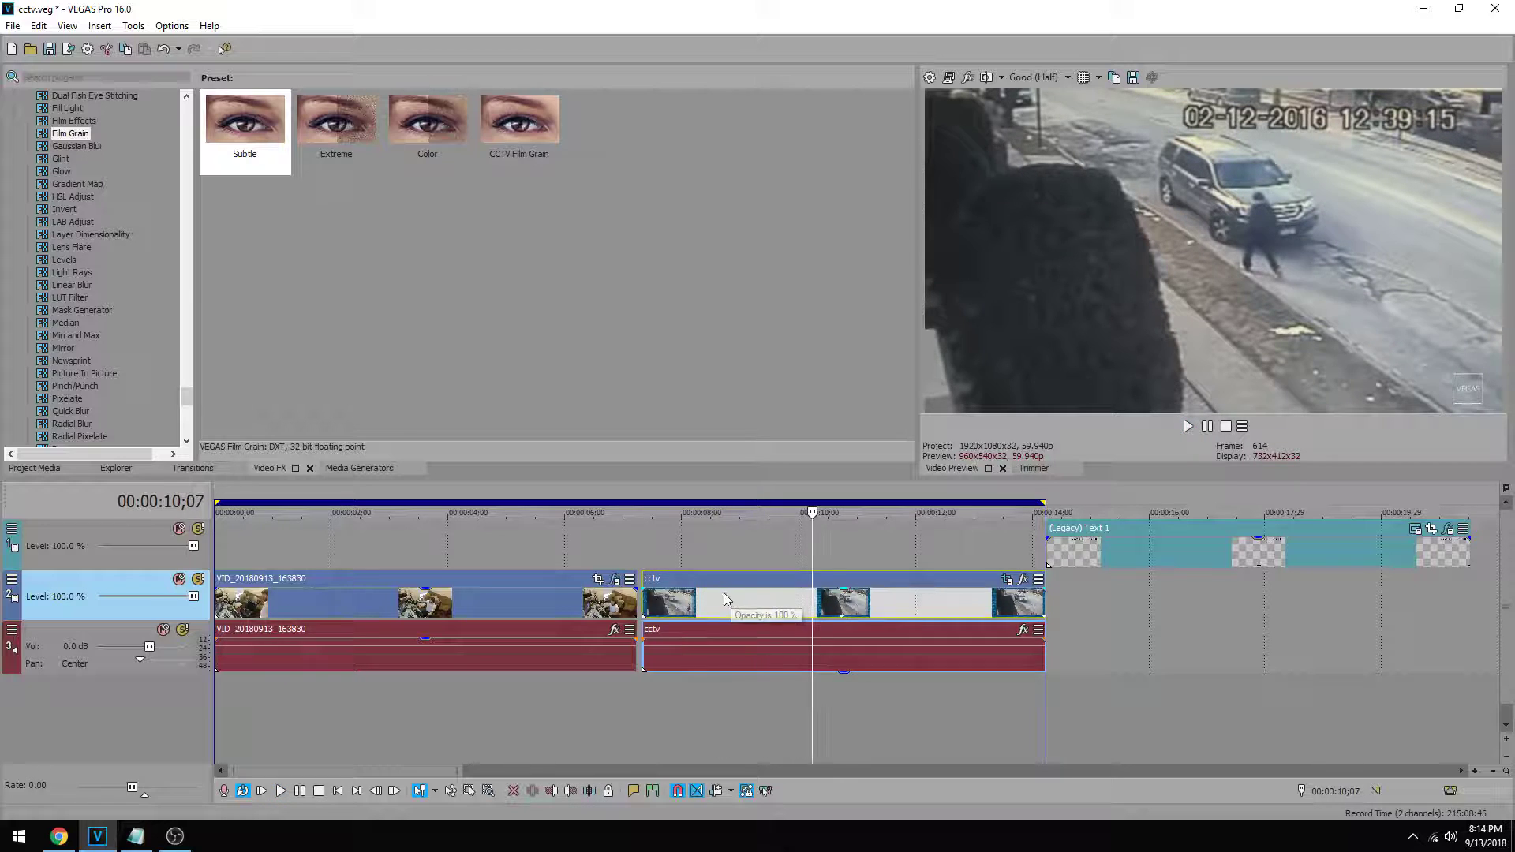
pyautogui.click(643, 608)
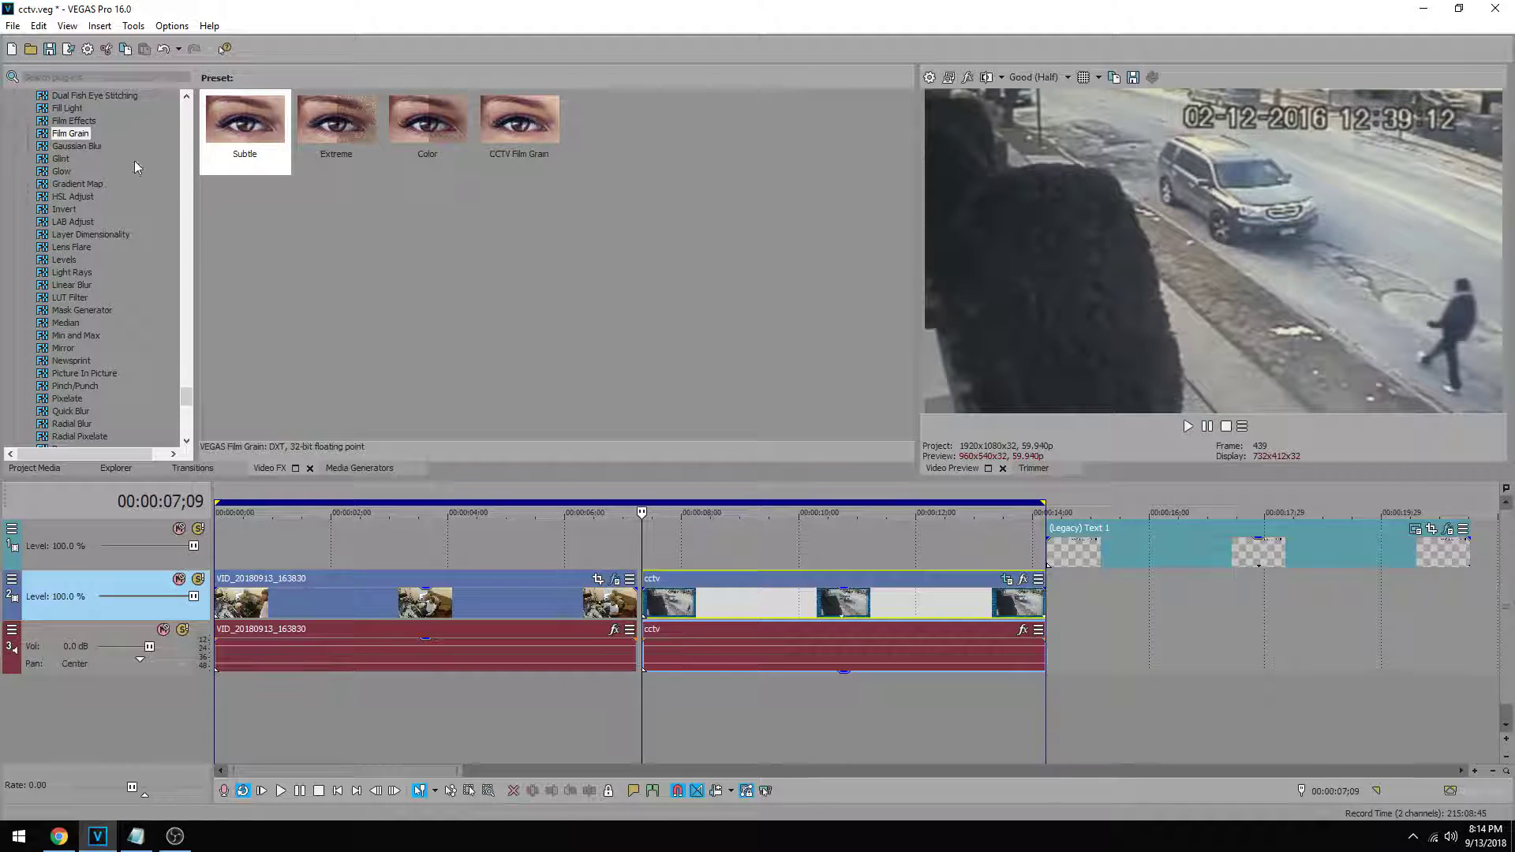
pyautogui.click(226, 602)
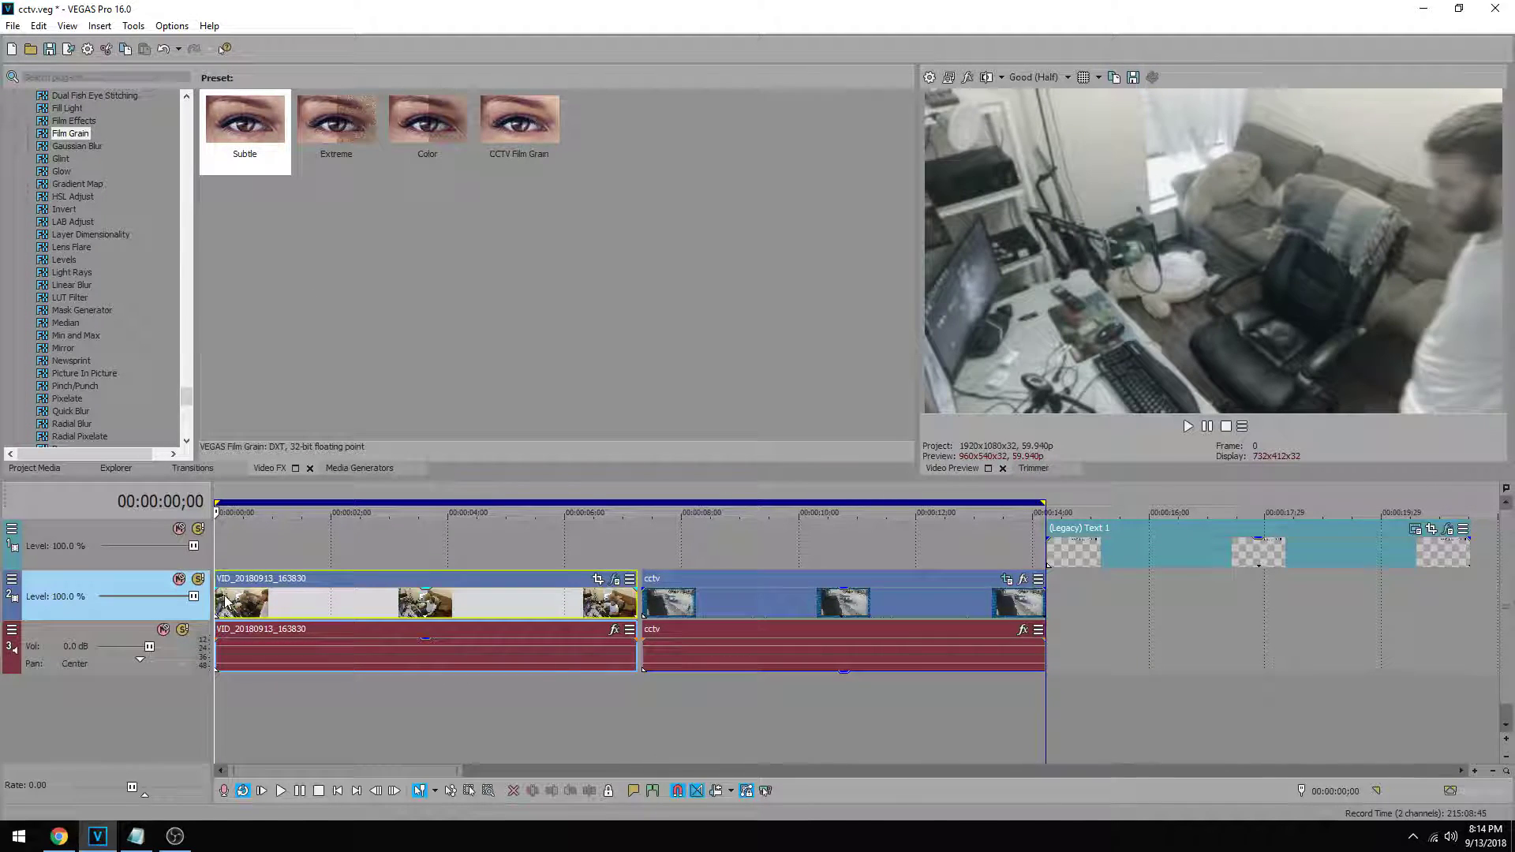
pyautogui.click(13, 25)
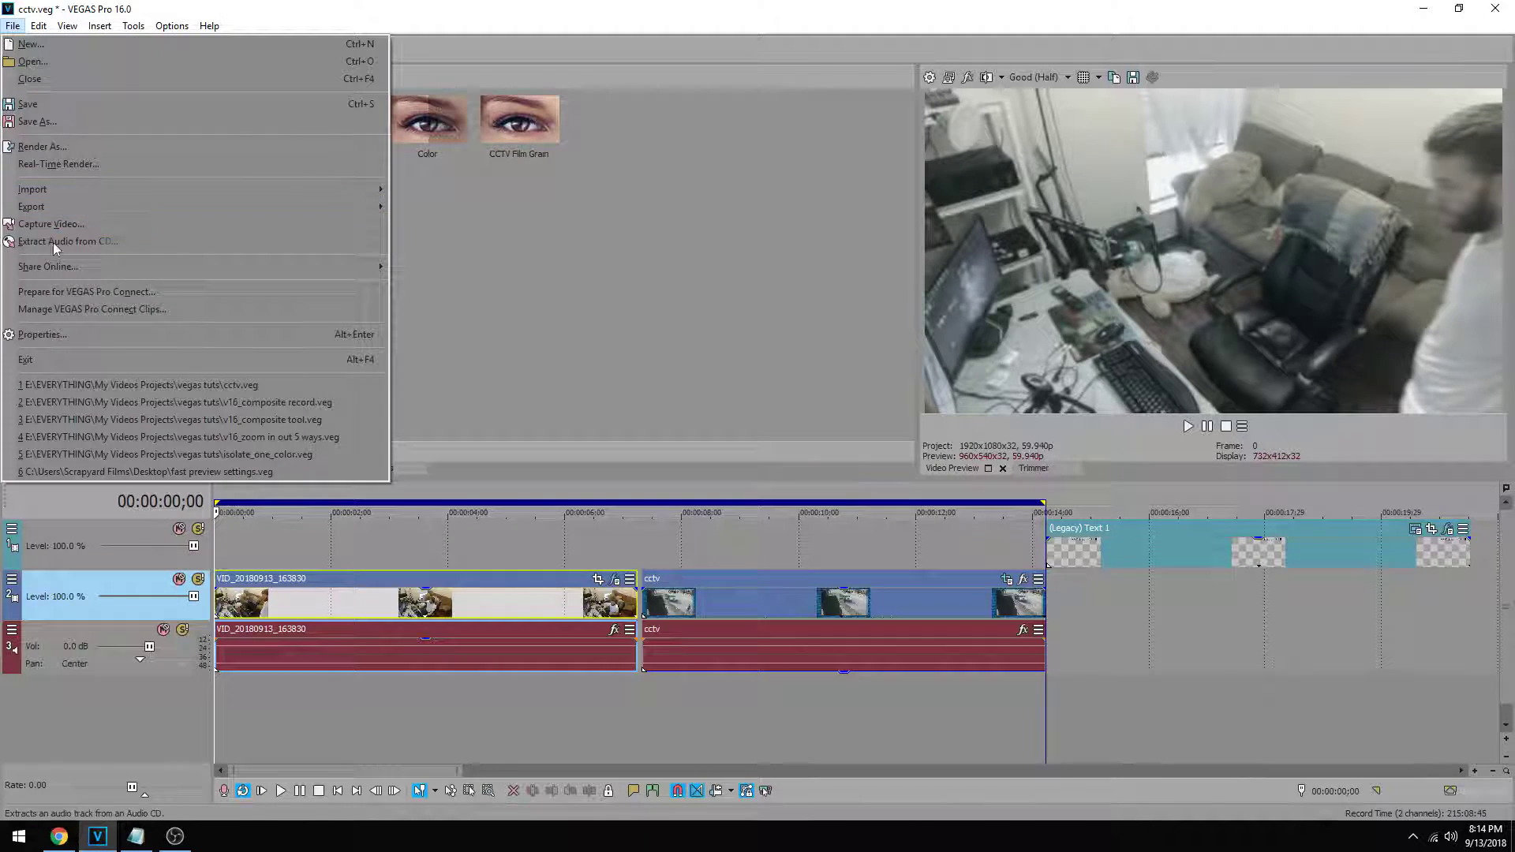
# - Set the project frame rate to 15.000 fps (Multimedia) and preview the choppy playback
pyautogui.click(19, 338)
pyautogui.click(905, 233)
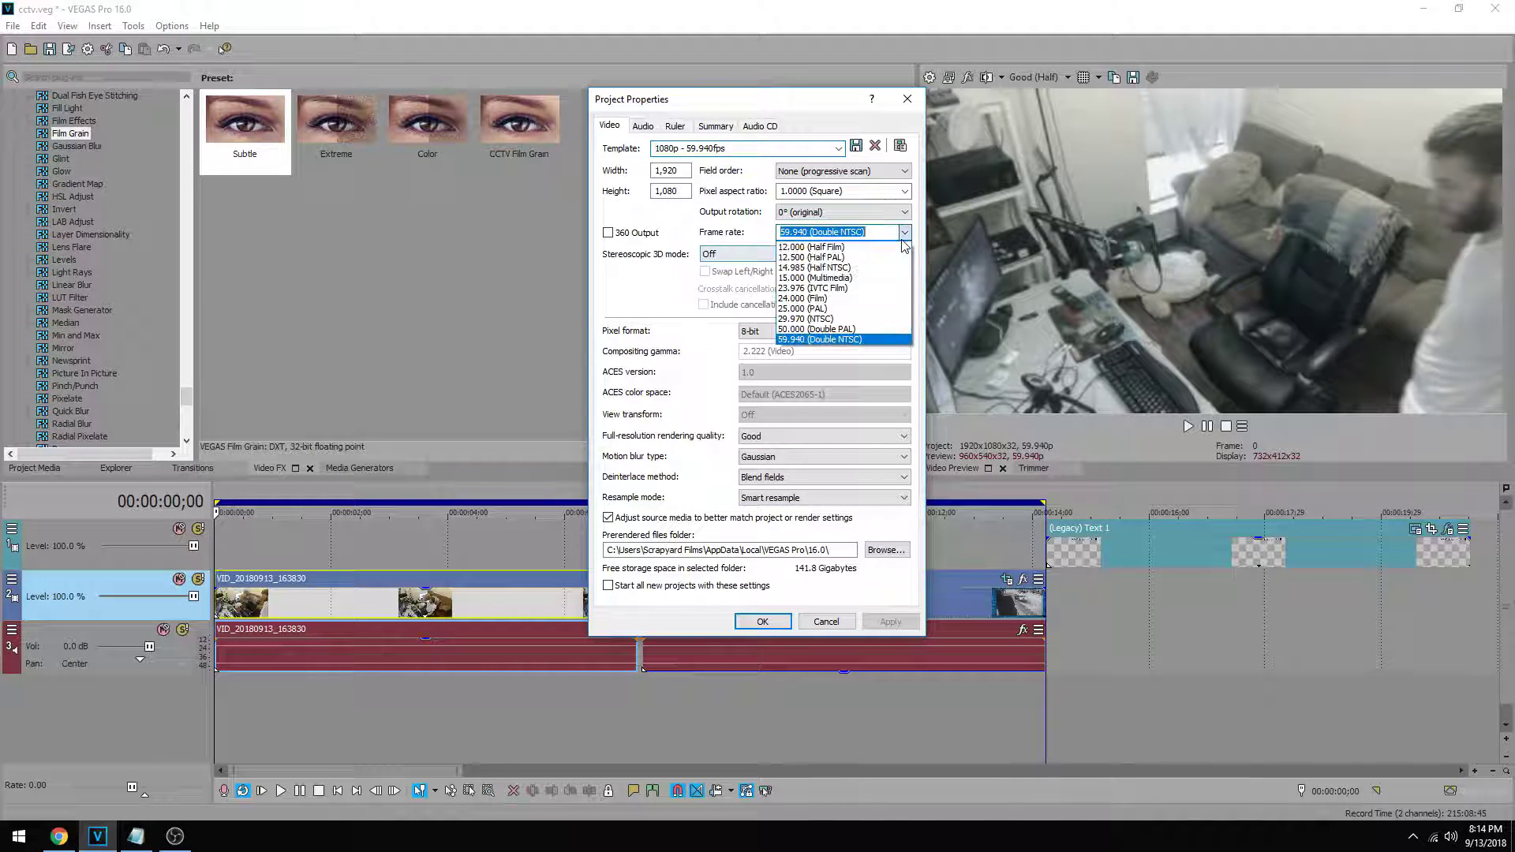
pyautogui.click(815, 278)
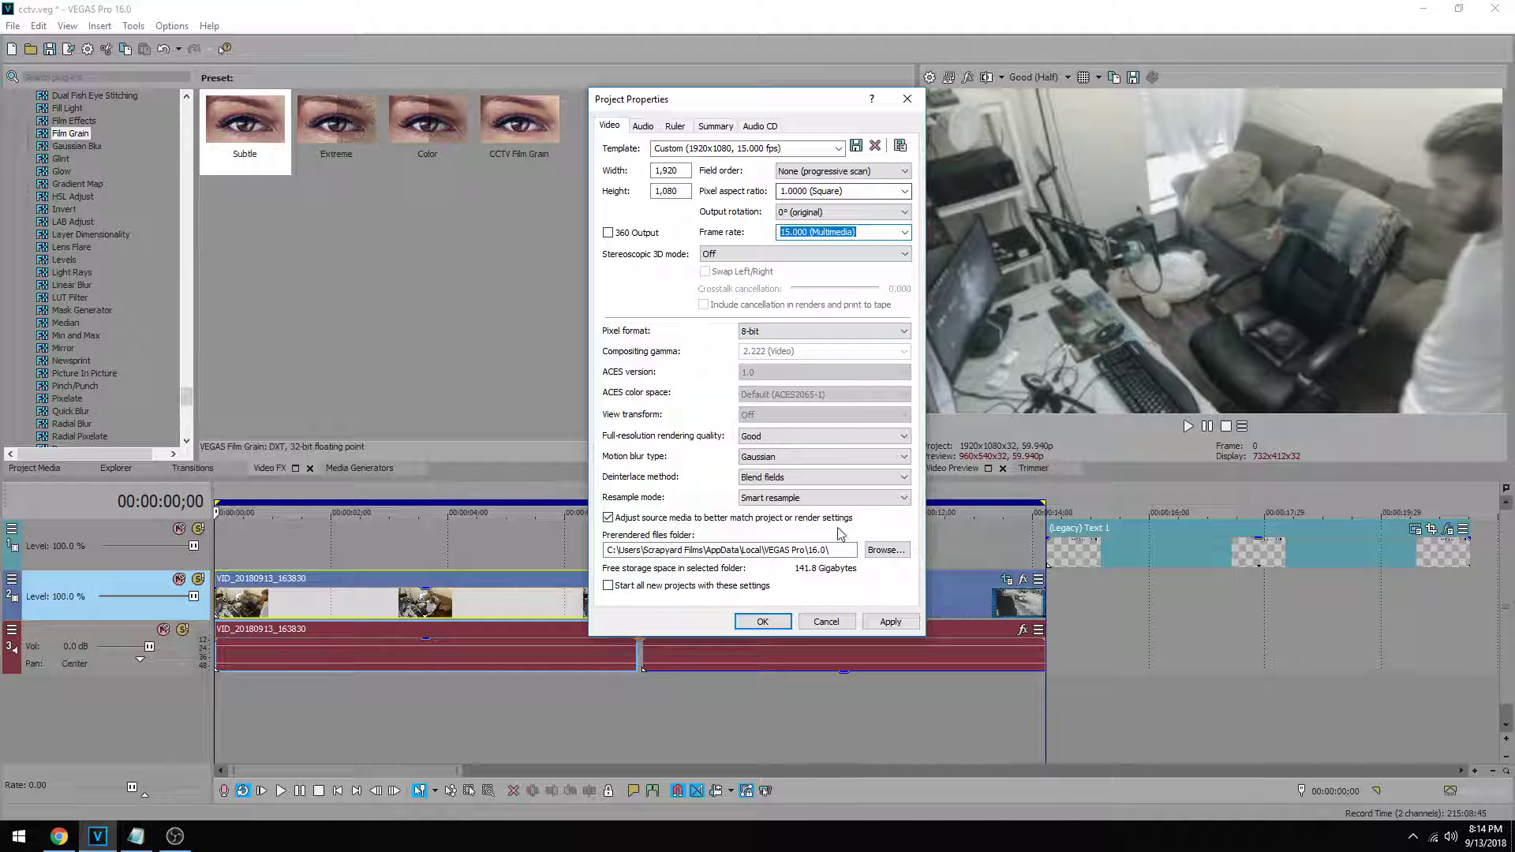
pyautogui.click(762, 622)
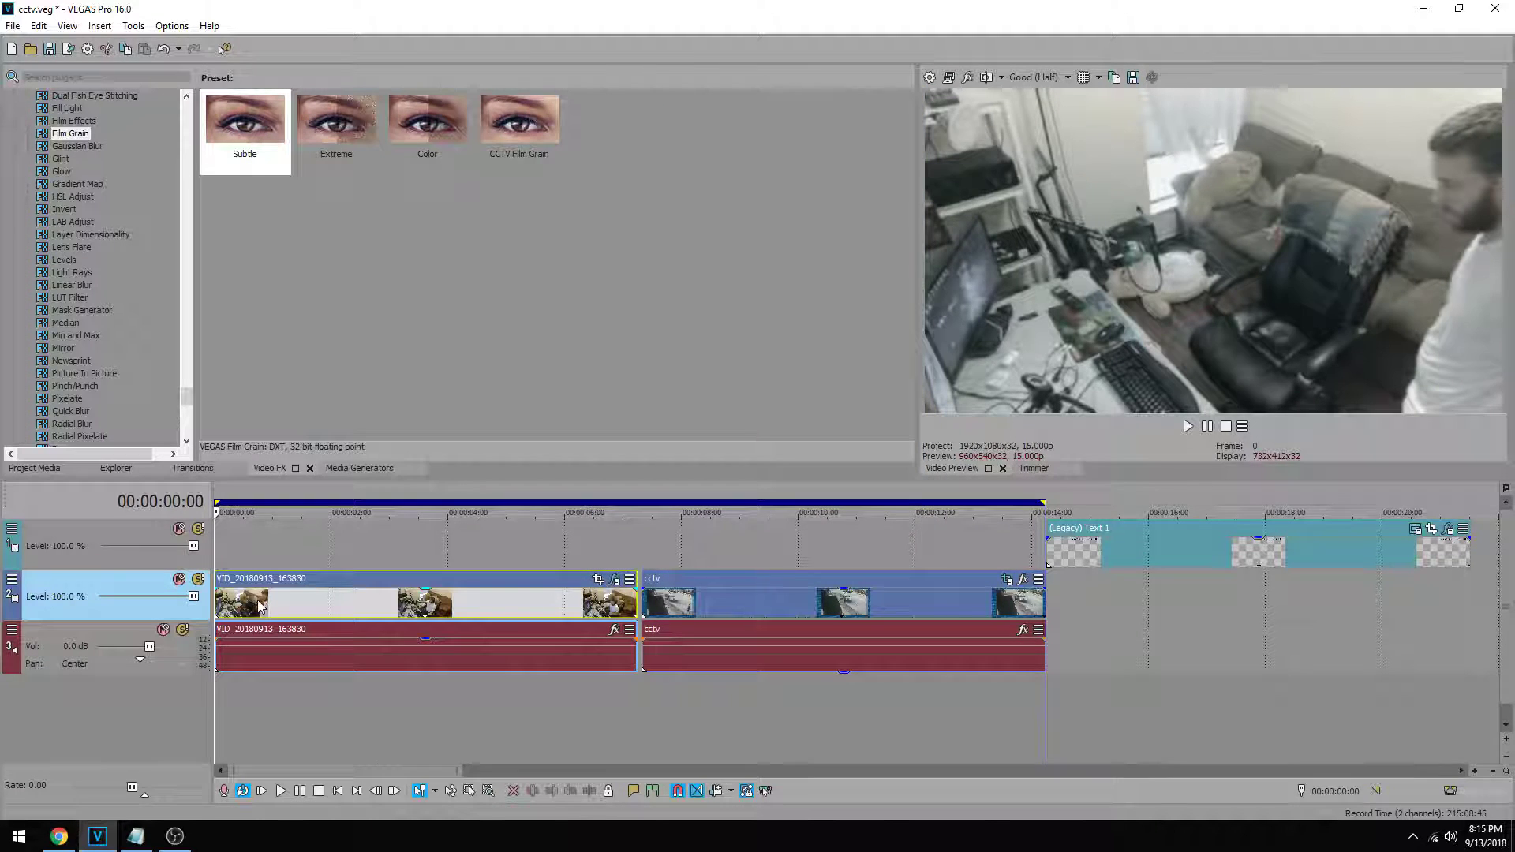
pyautogui.press('space')
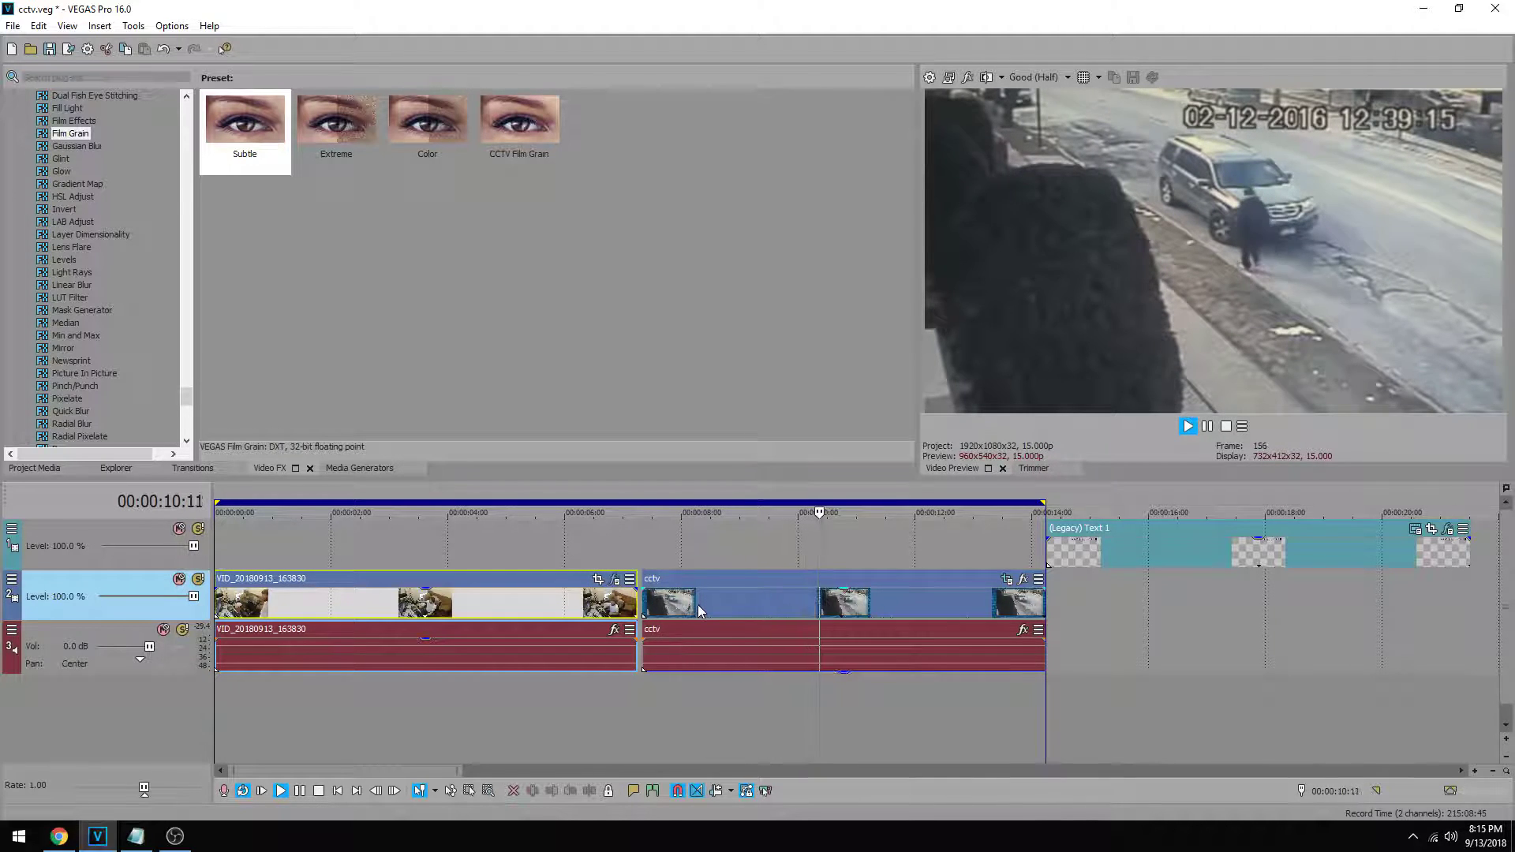
pyautogui.click(833, 553)
pyautogui.scroll(-2, 847, 588)
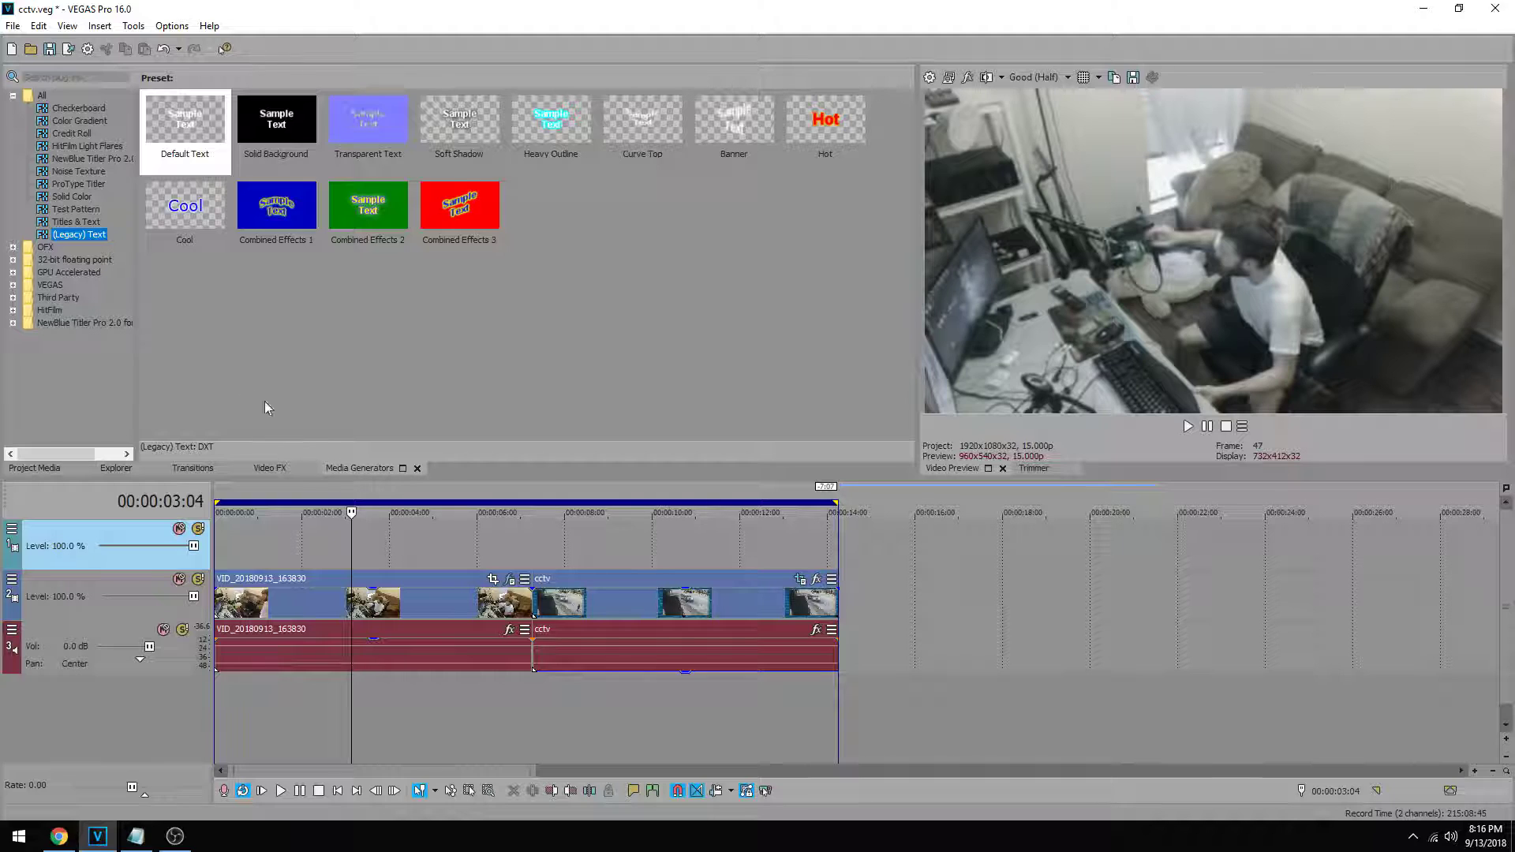
# - Add a Default Text event on a new track using non-bold VCR OSD Mono
pyautogui.moveTo(183, 133); pyautogui.dragTo(282, 544)
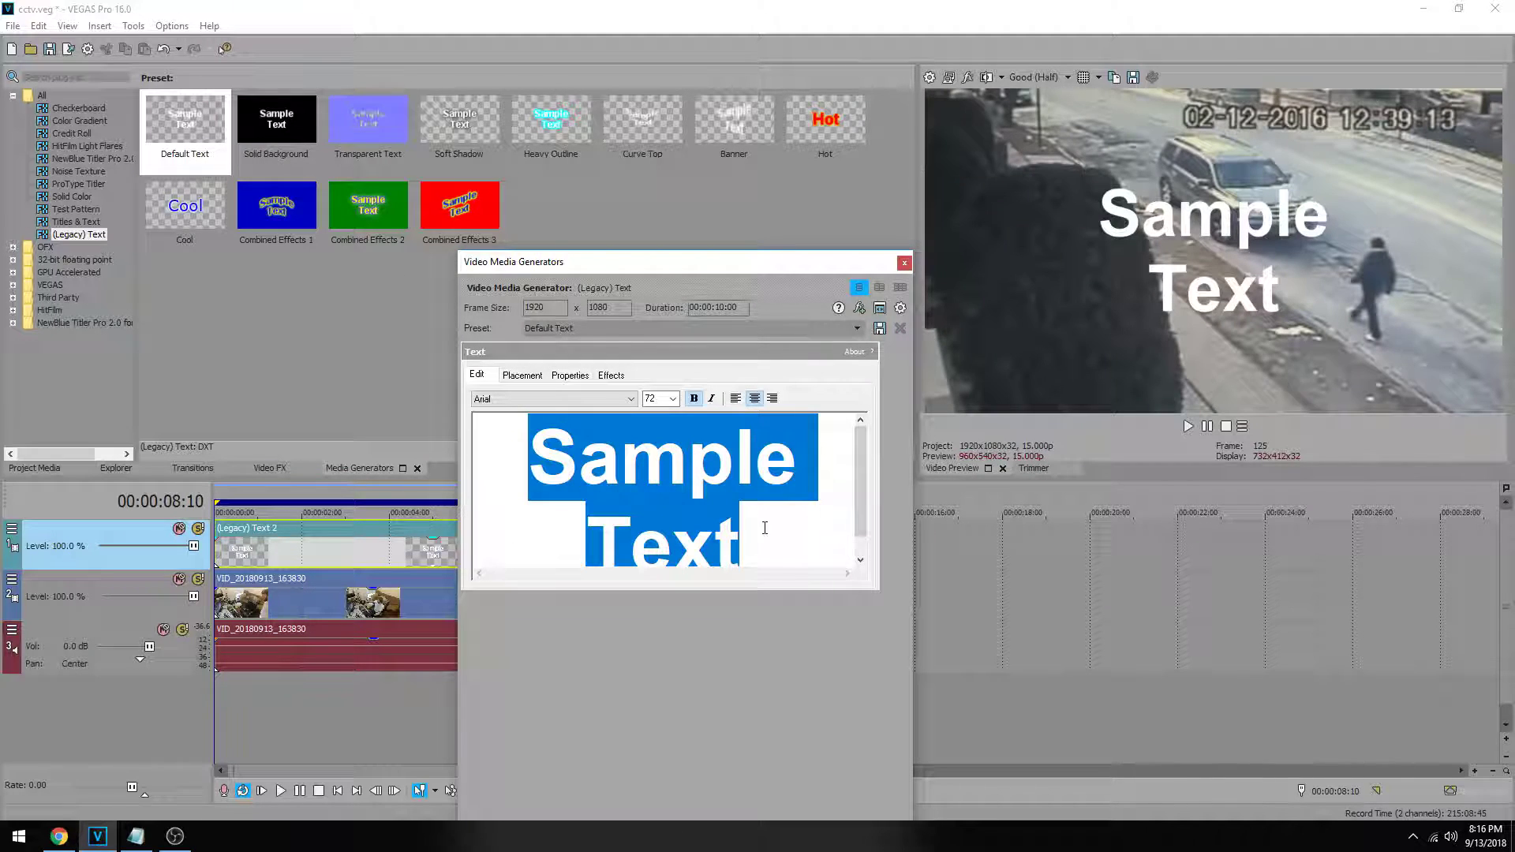
pyautogui.click(631, 402)
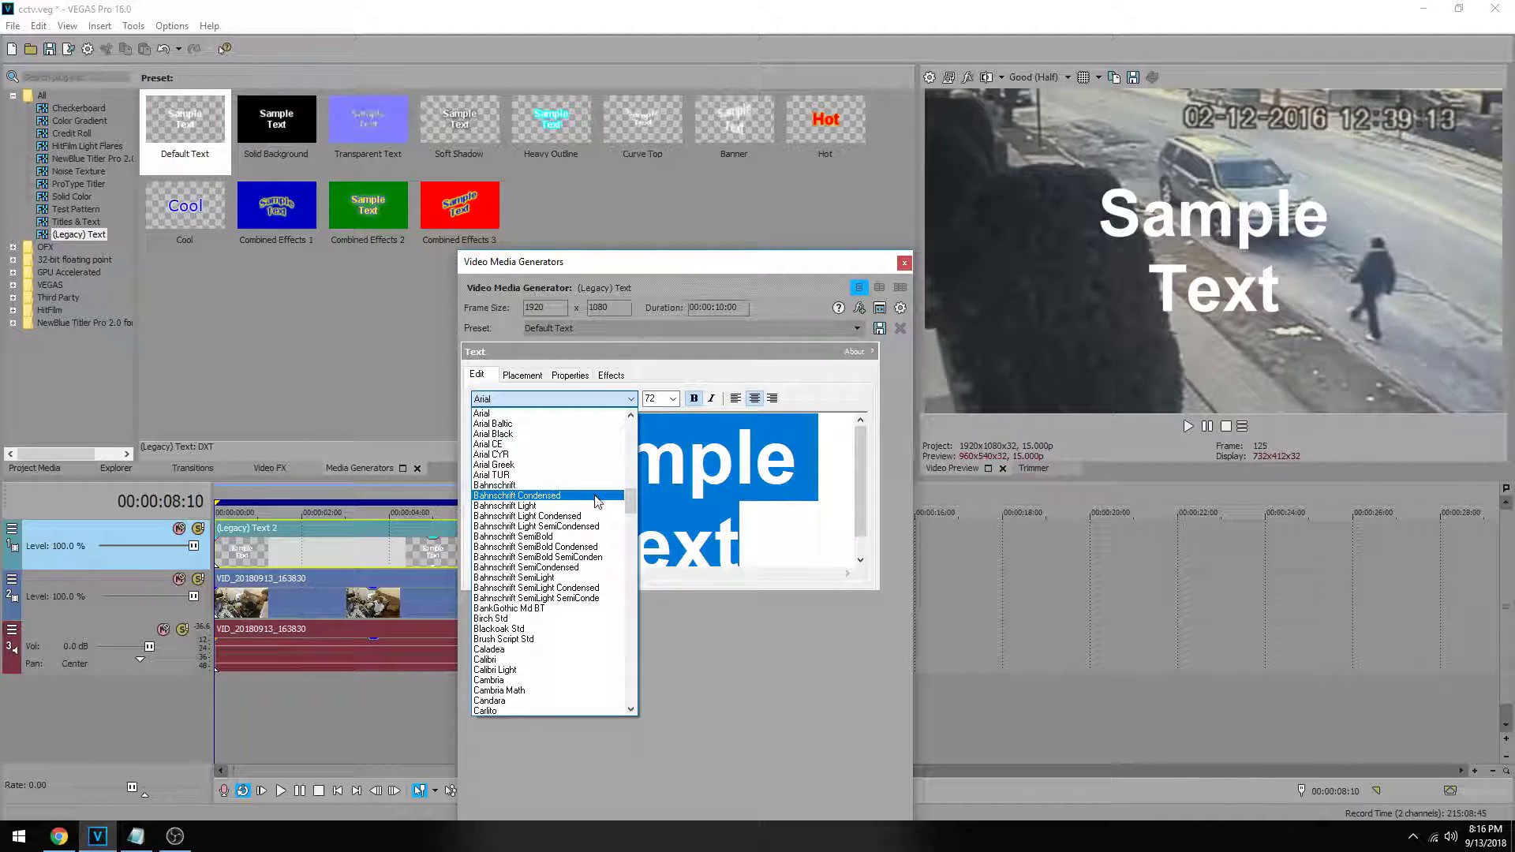
pyautogui.press('v')
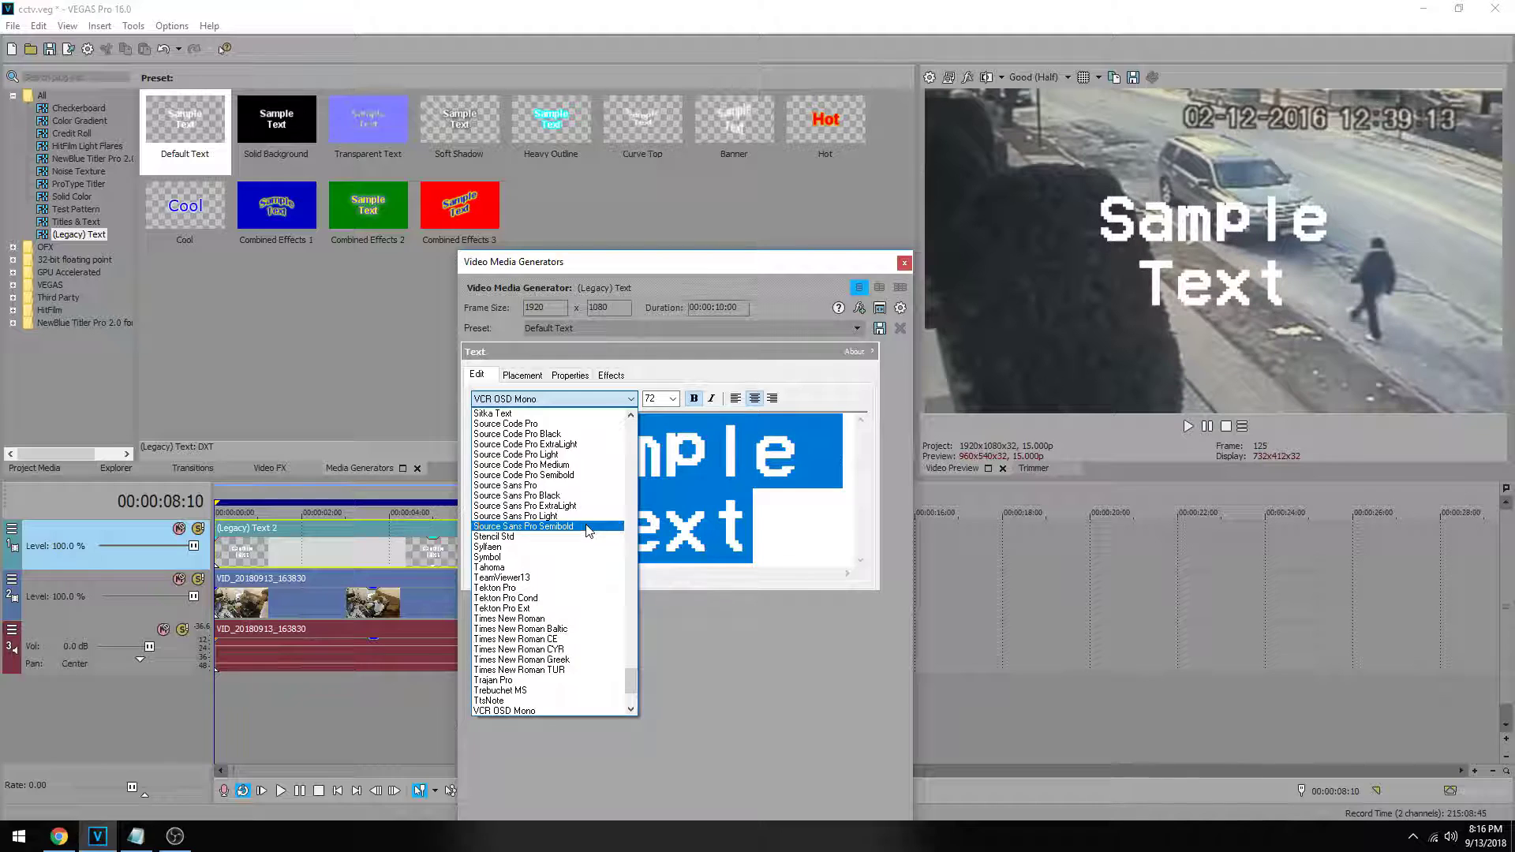
pyautogui.click(540, 710)
pyautogui.click(694, 400)
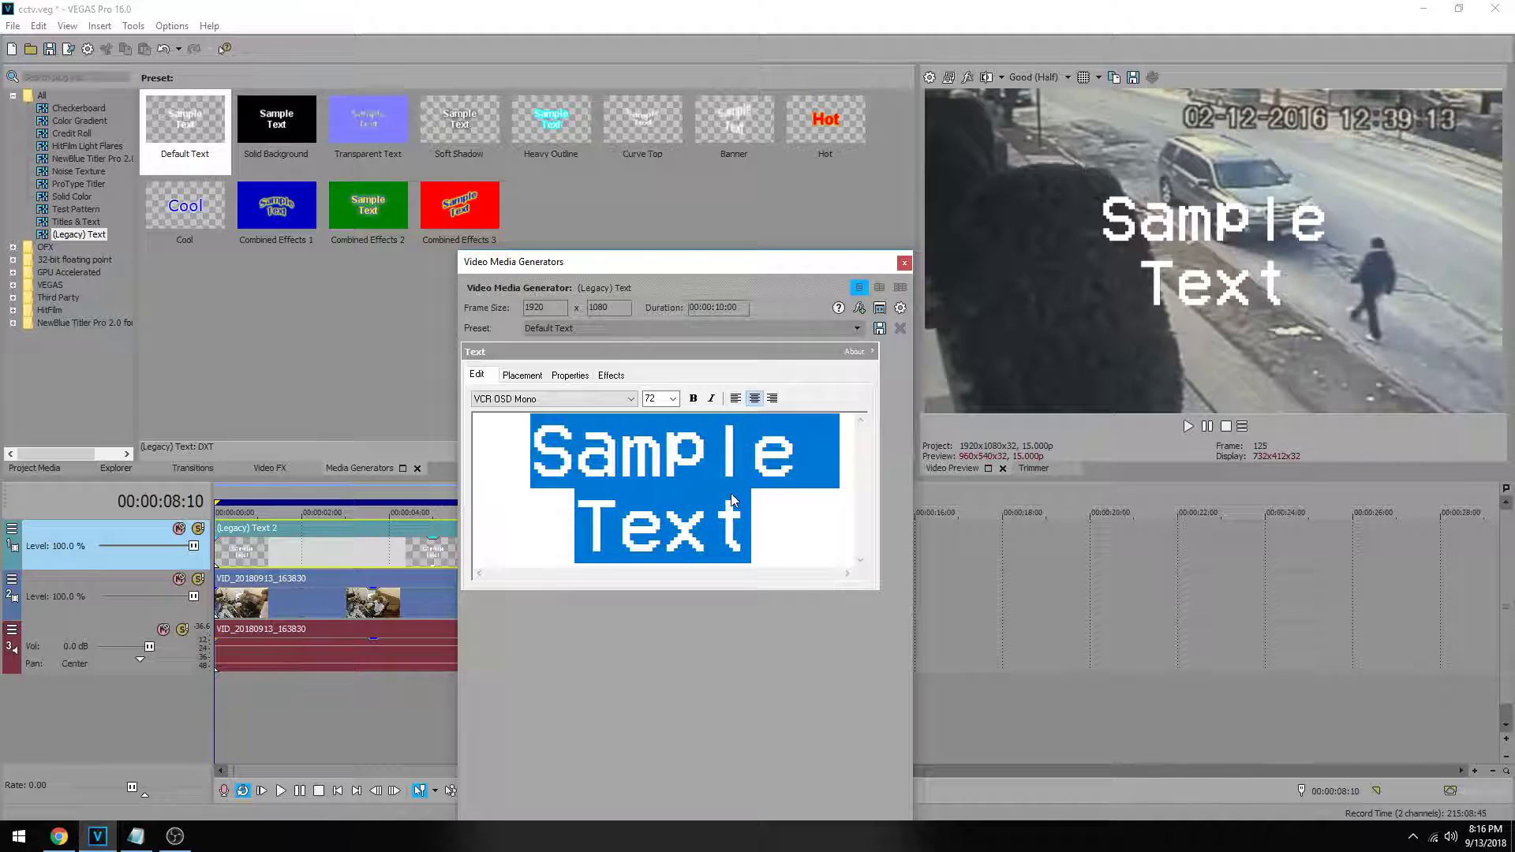
# - Enter '9-13-2018 08:00 PM' at size 34 and move it toward the top-right corner
pyautogui.write('9-')
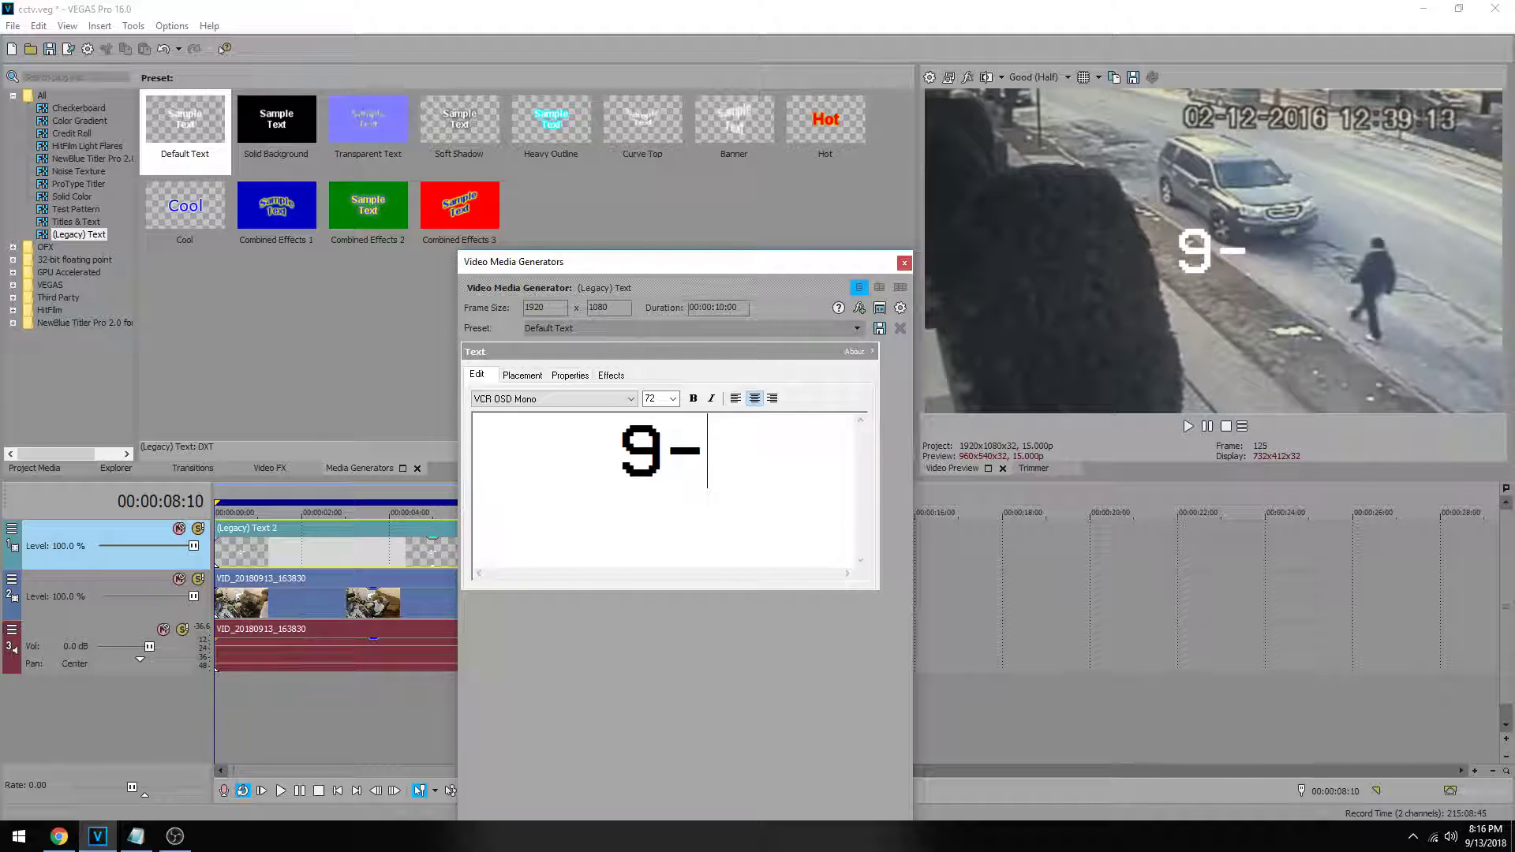
pyautogui.write('13-2018')
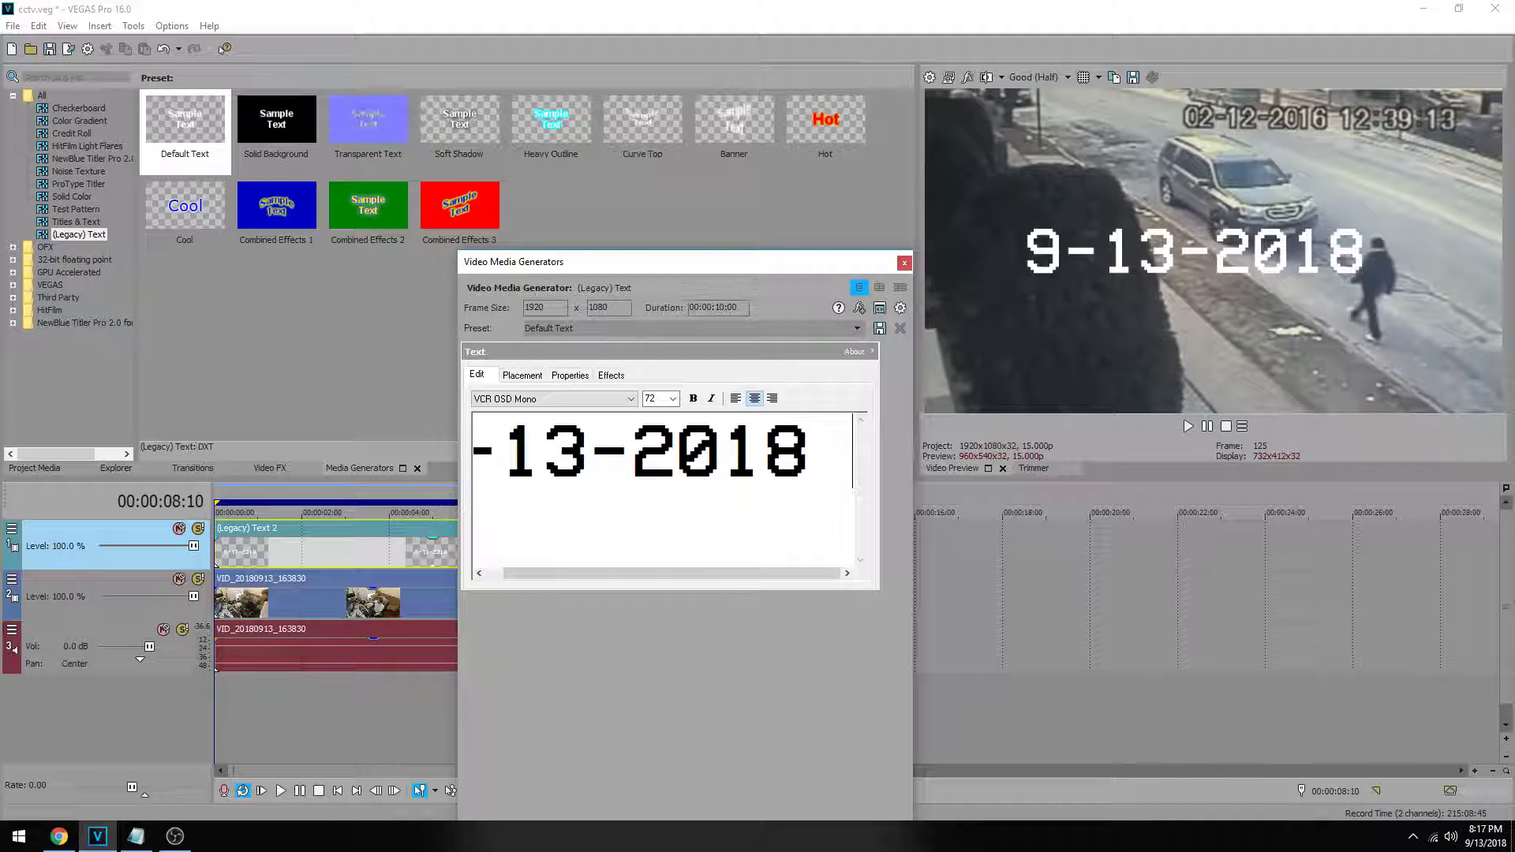
pyautogui.write('08')
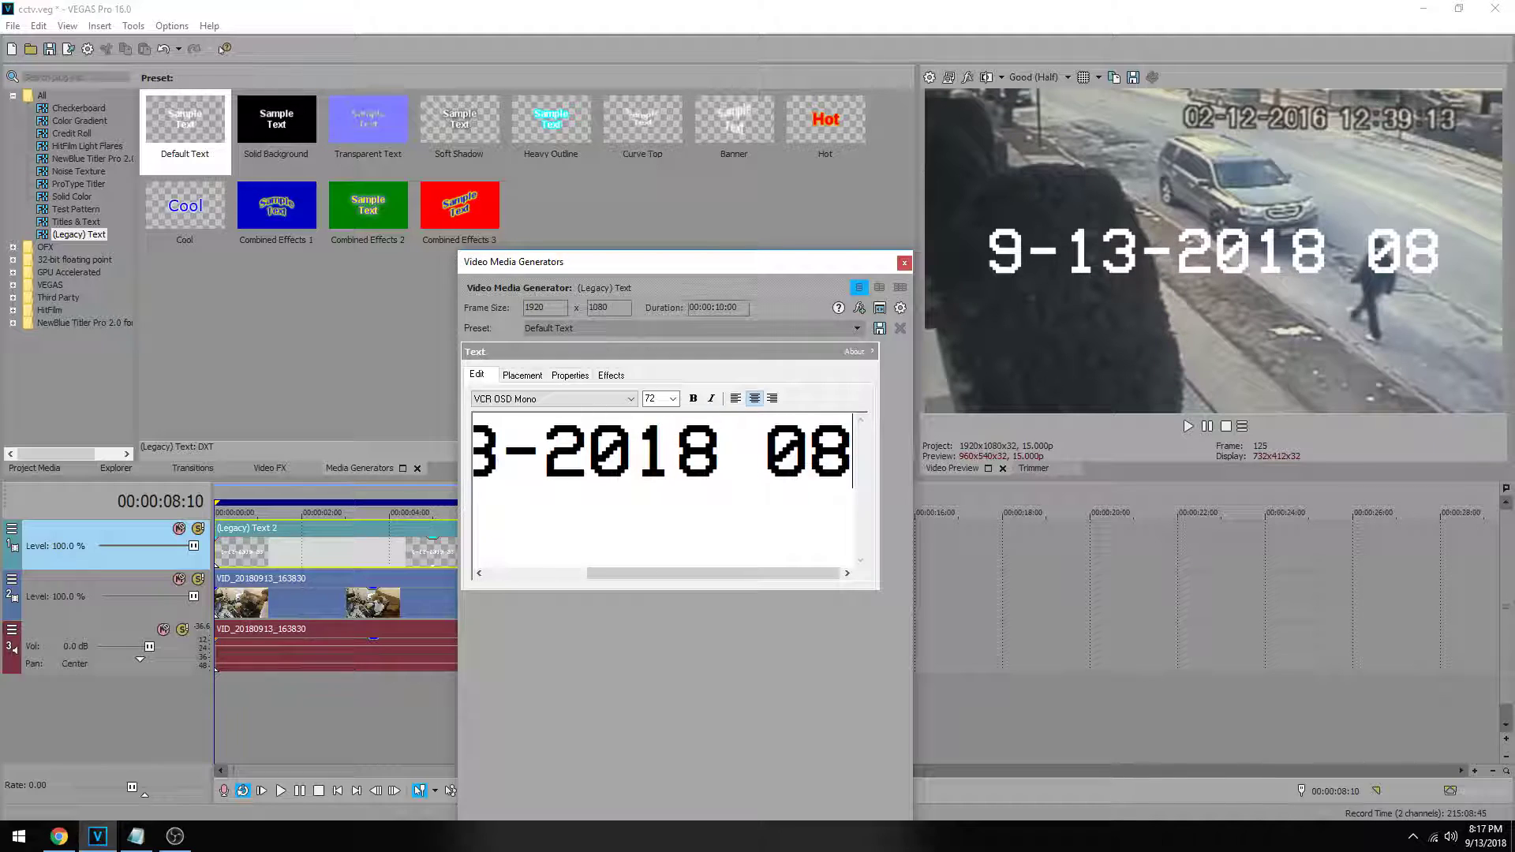
pyautogui.write(':00PM')
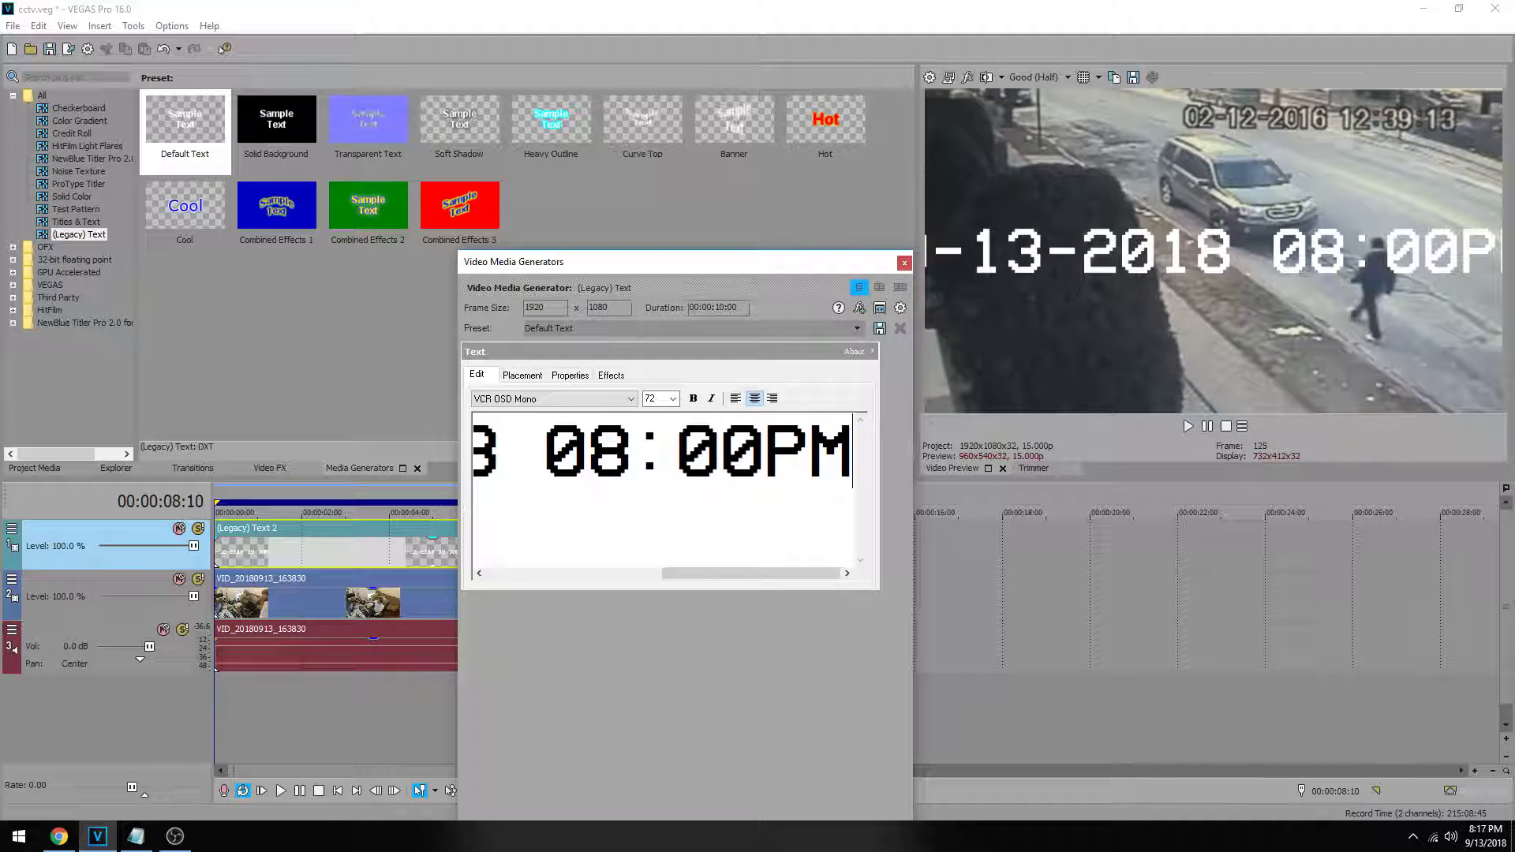
pyautogui.press('Left')
pyautogui.press('Left')
pyautogui.hotkey('ctrl', 'a')
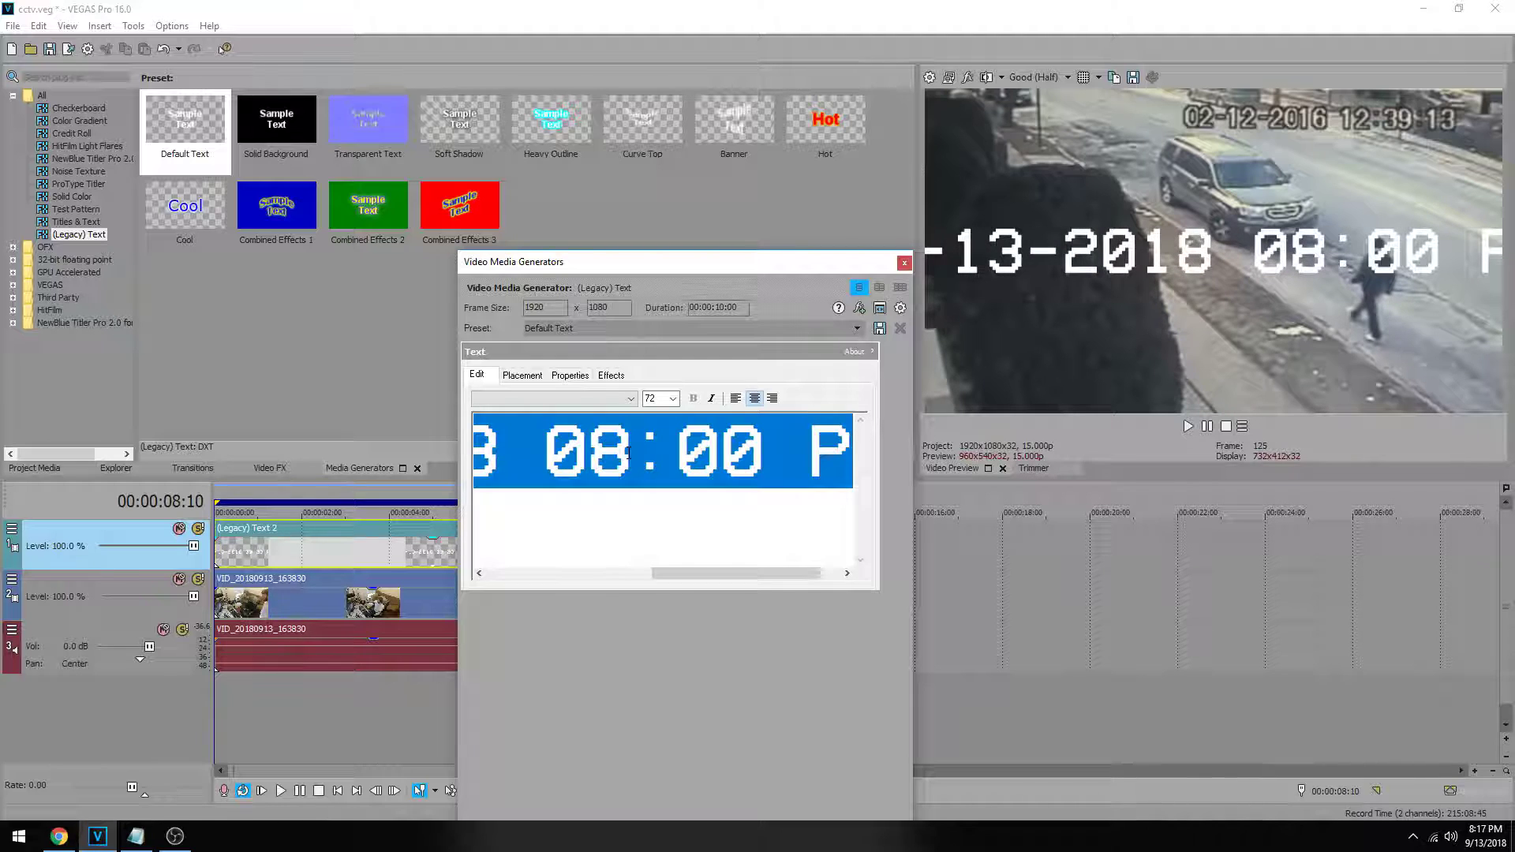
pyautogui.write('34')
pyautogui.press('Return')
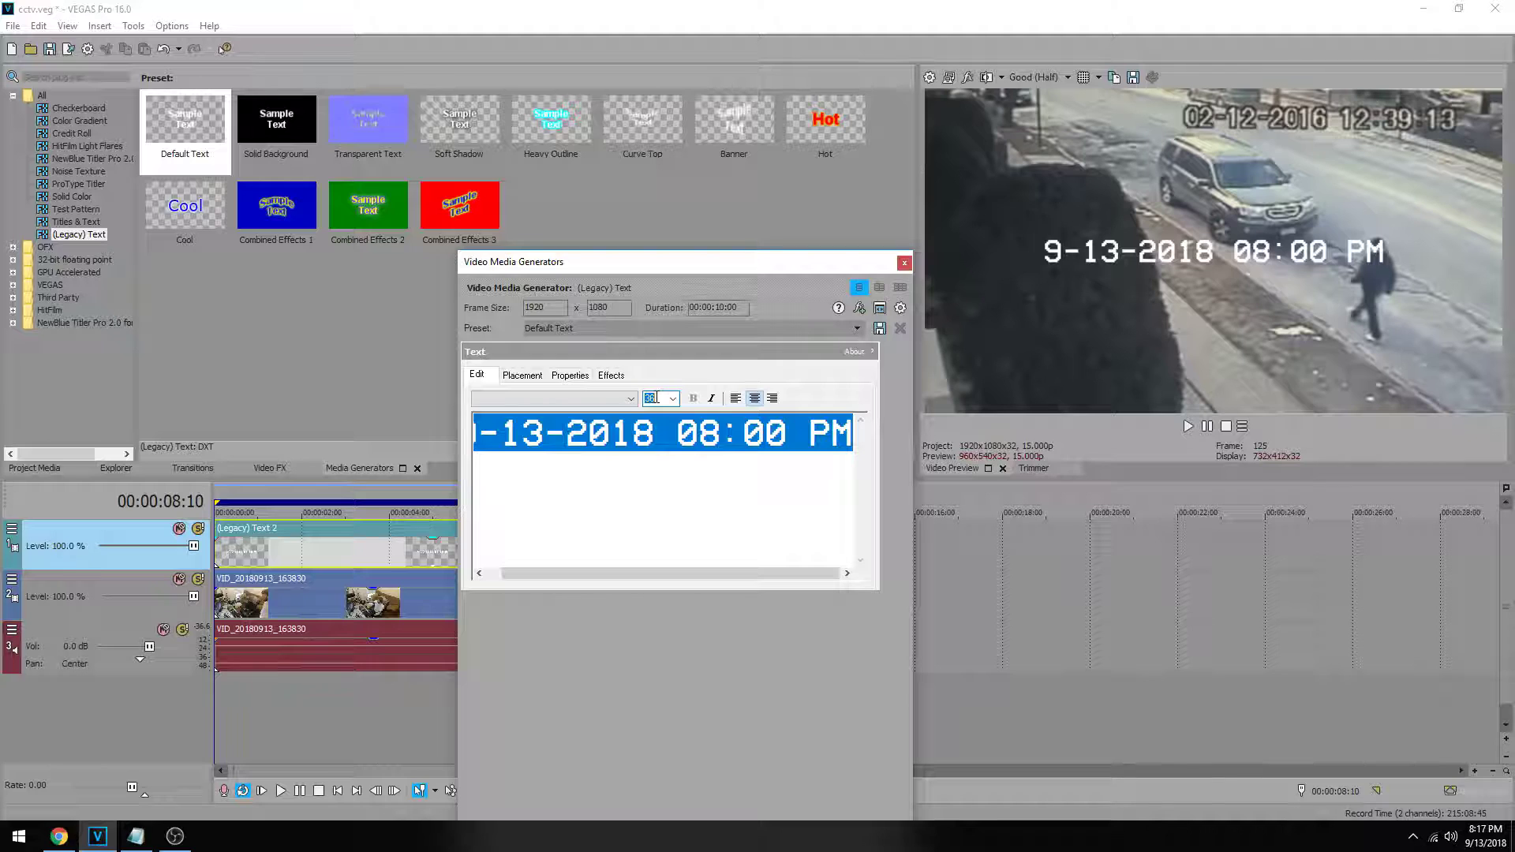
pyautogui.click(523, 375)
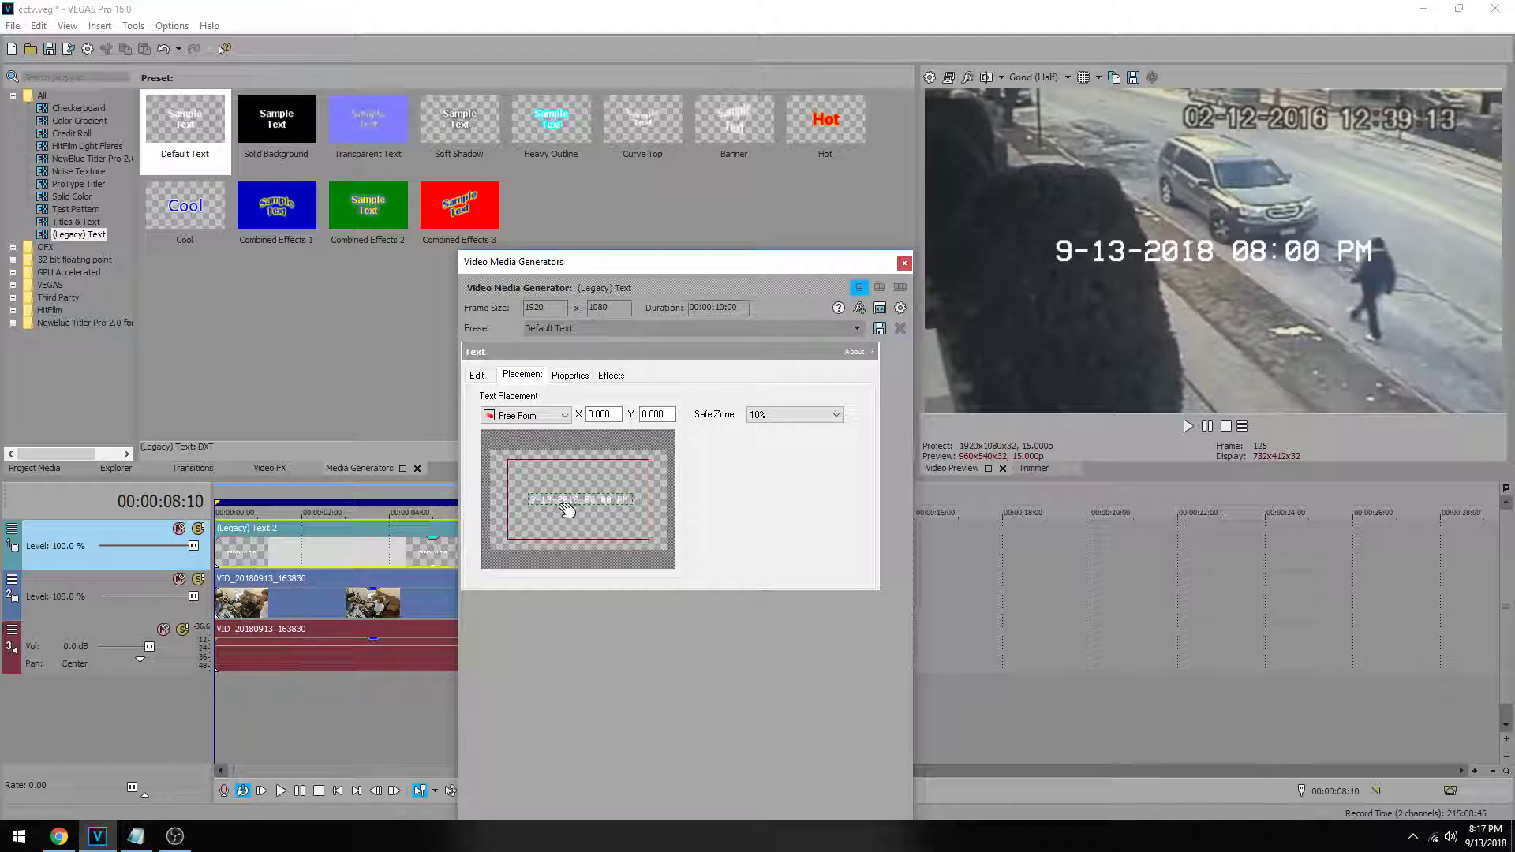
pyautogui.moveTo(567, 506); pyautogui.dragTo(596, 473)
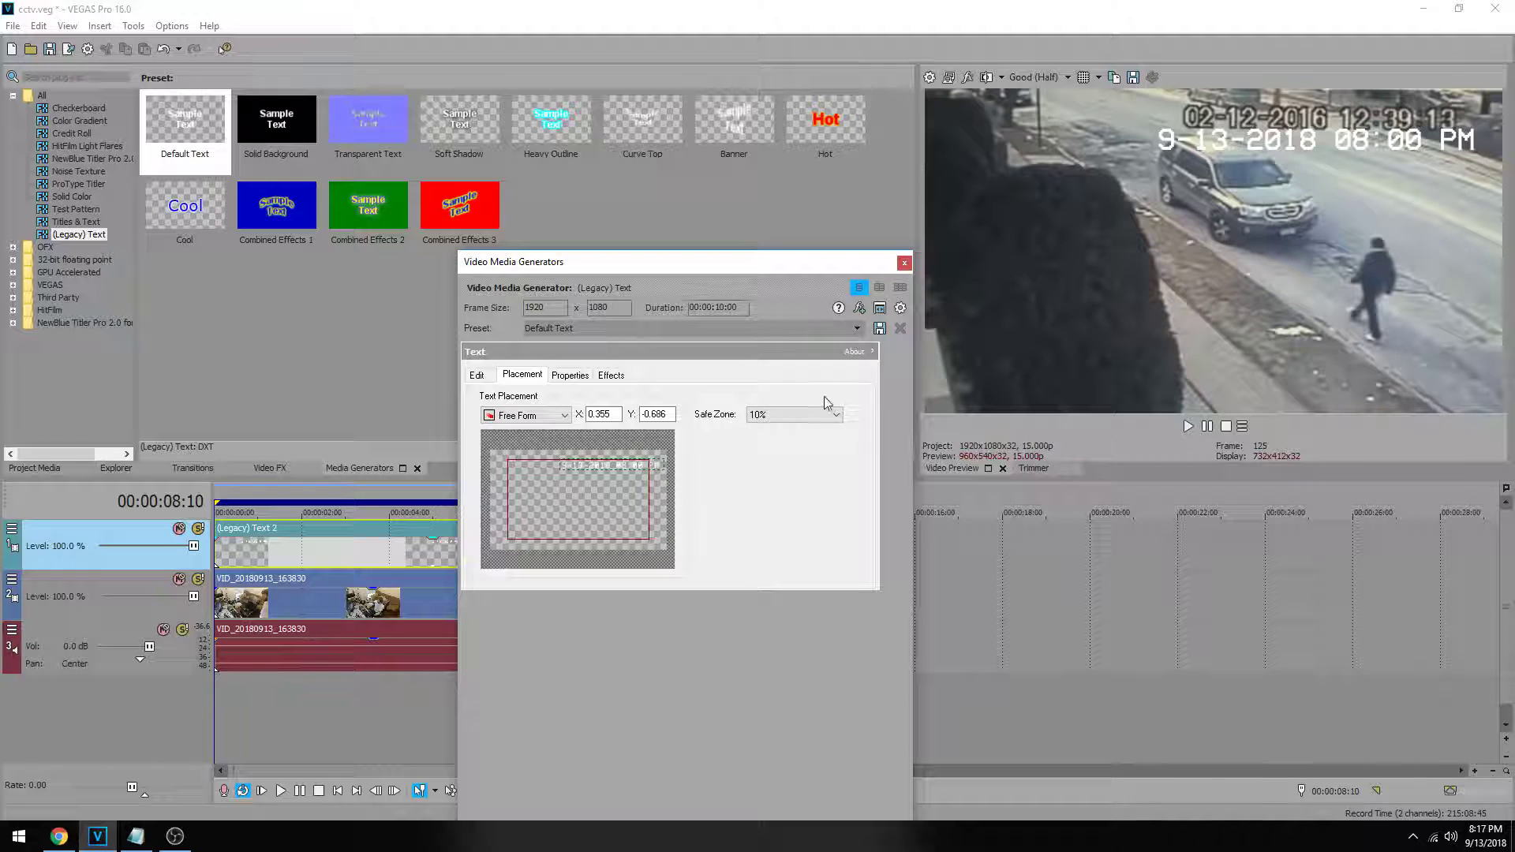
# - Apply Compress Horizontally deformation to the date text and nudge it slightly right
pyautogui.click(613, 377)
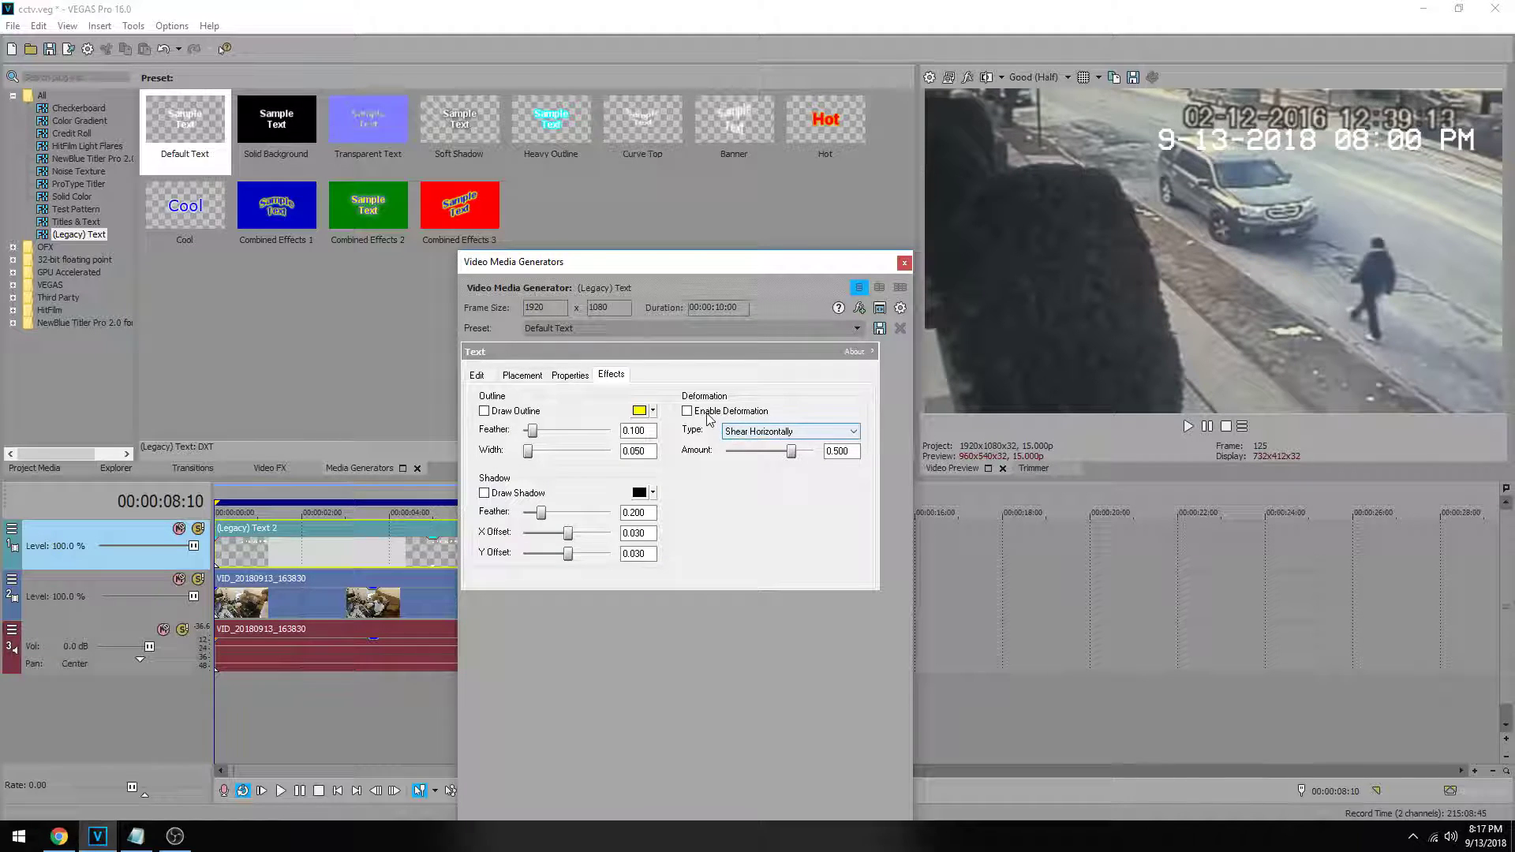
pyautogui.click(687, 411)
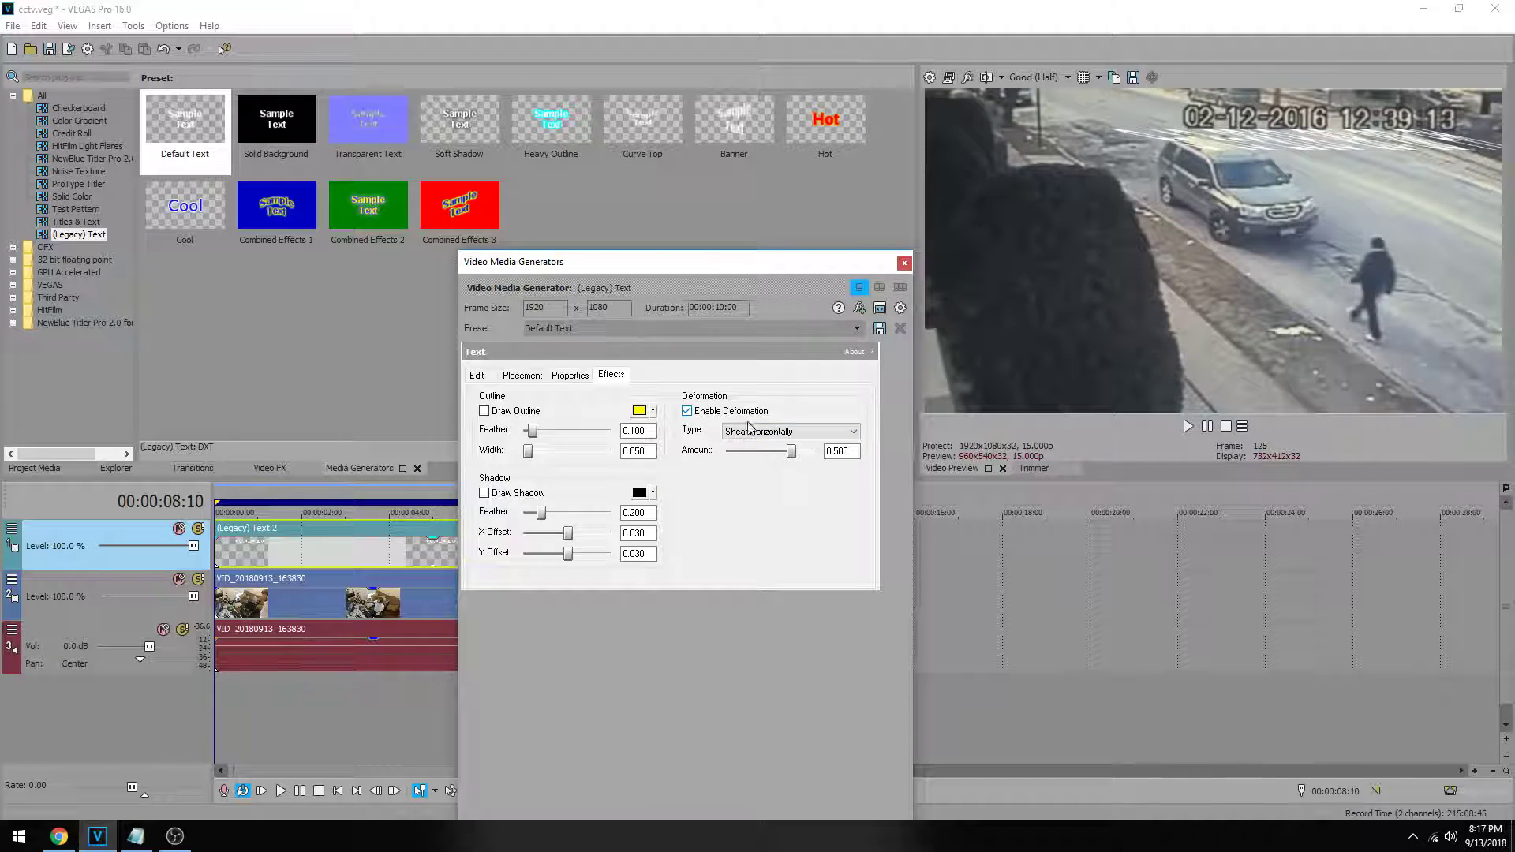
pyautogui.click(854, 433)
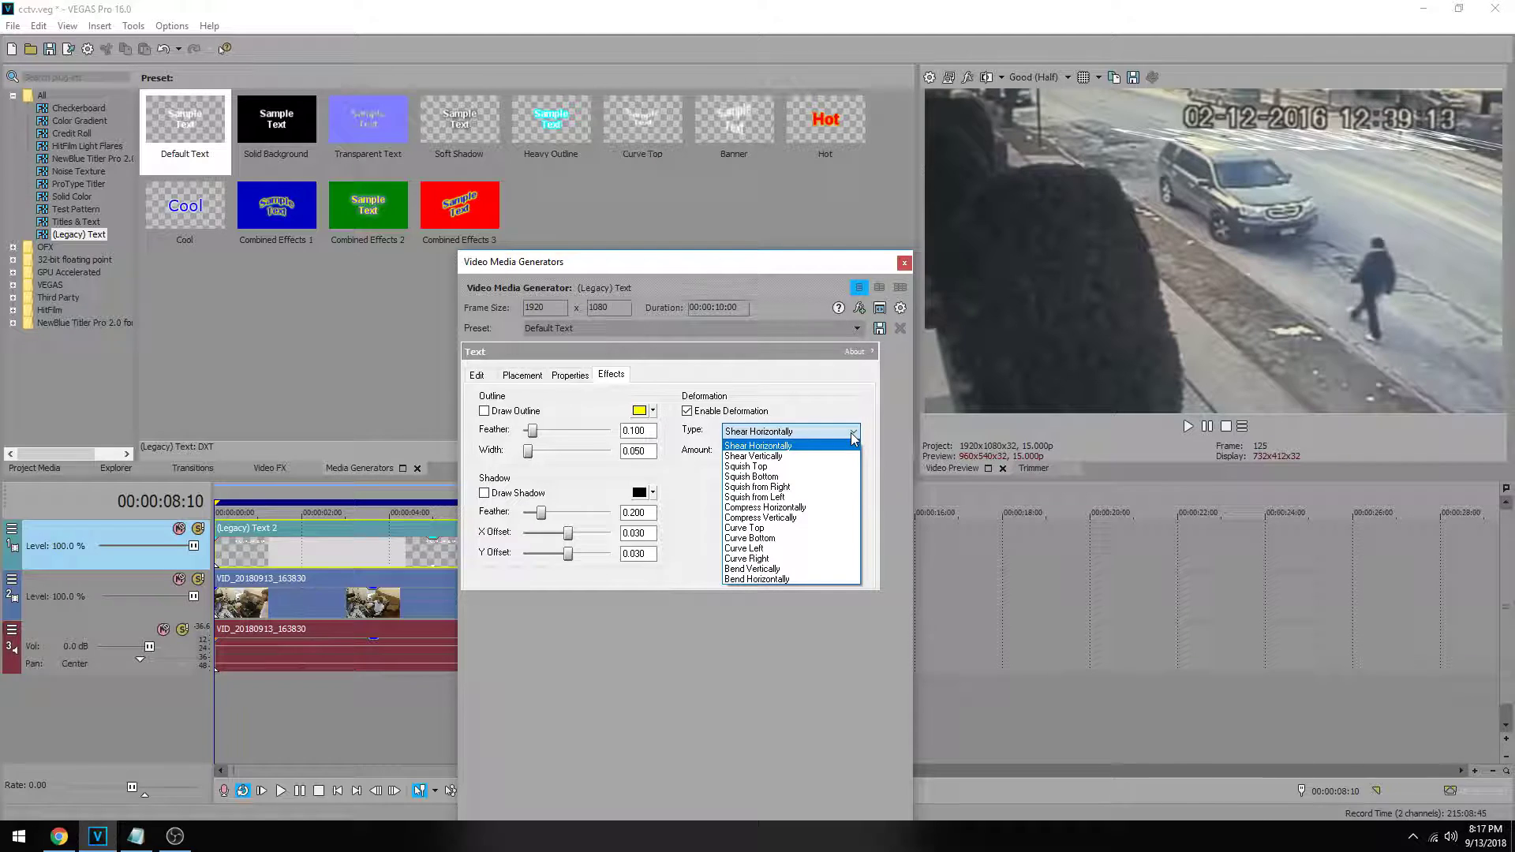
pyautogui.click(805, 507)
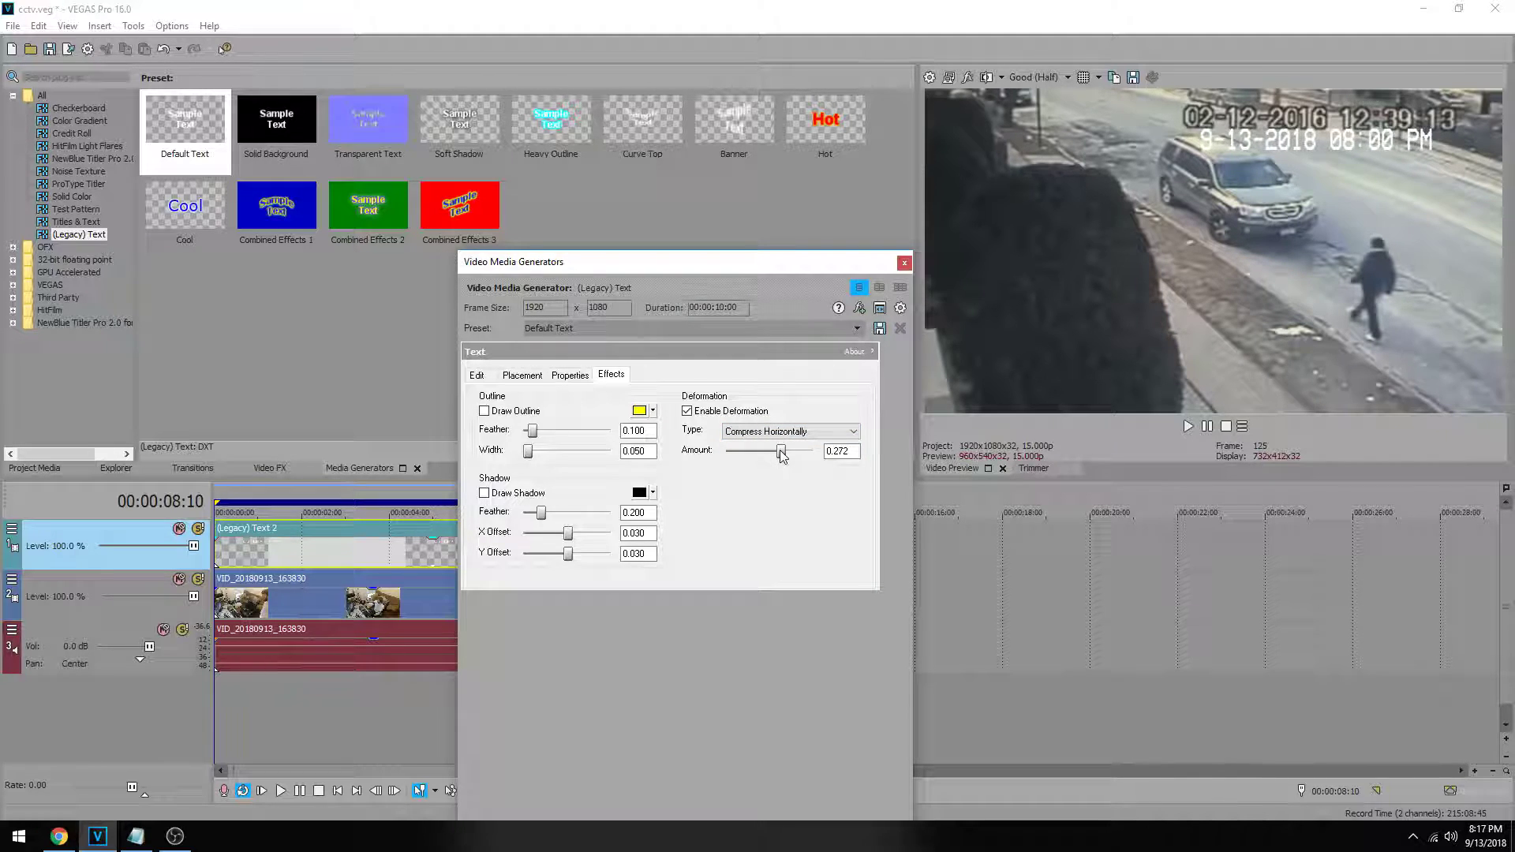
pyautogui.moveTo(788, 457); pyautogui.dragTo(779, 456)
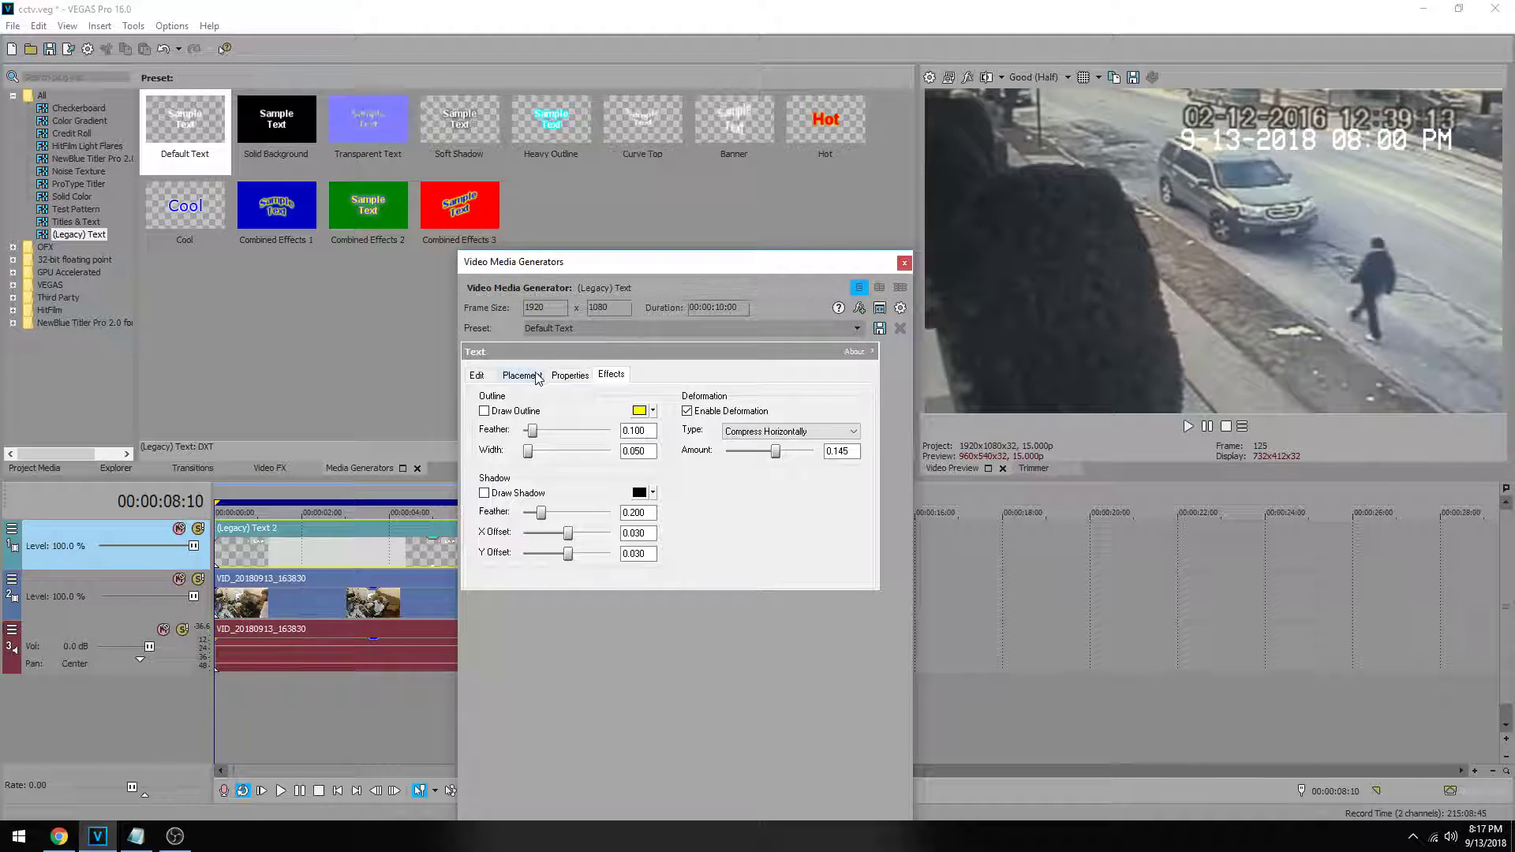
pyautogui.click(523, 375)
pyautogui.moveTo(592, 477); pyautogui.dragTo(600, 476)
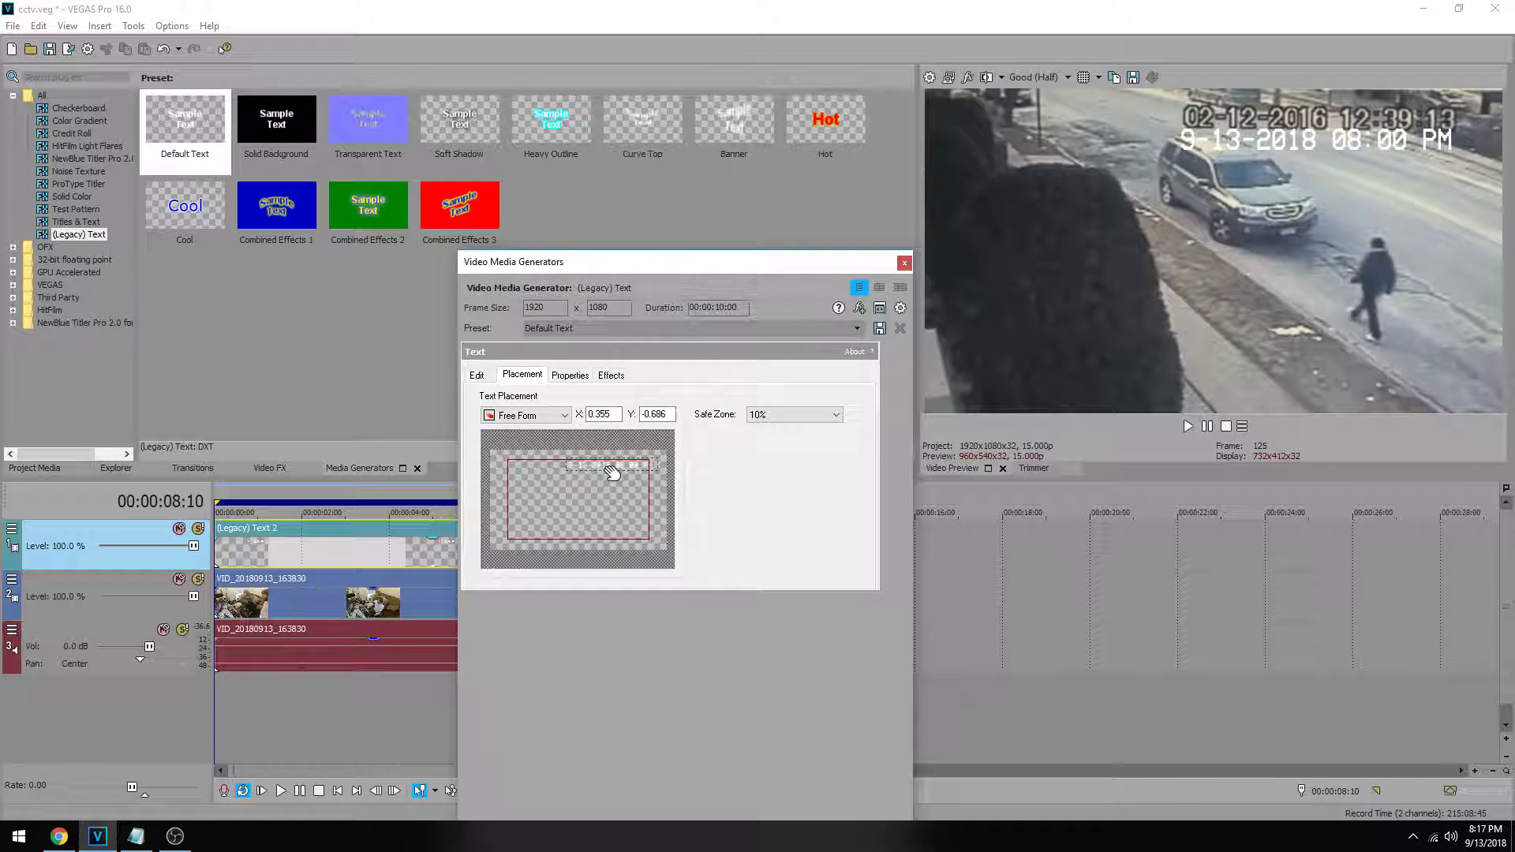
# - Add a leading zero so the date reads 09-13-2018
pyautogui.click(476, 375)
pyautogui.click(498, 432)
pyautogui.hotkey('ctrl', 'a')
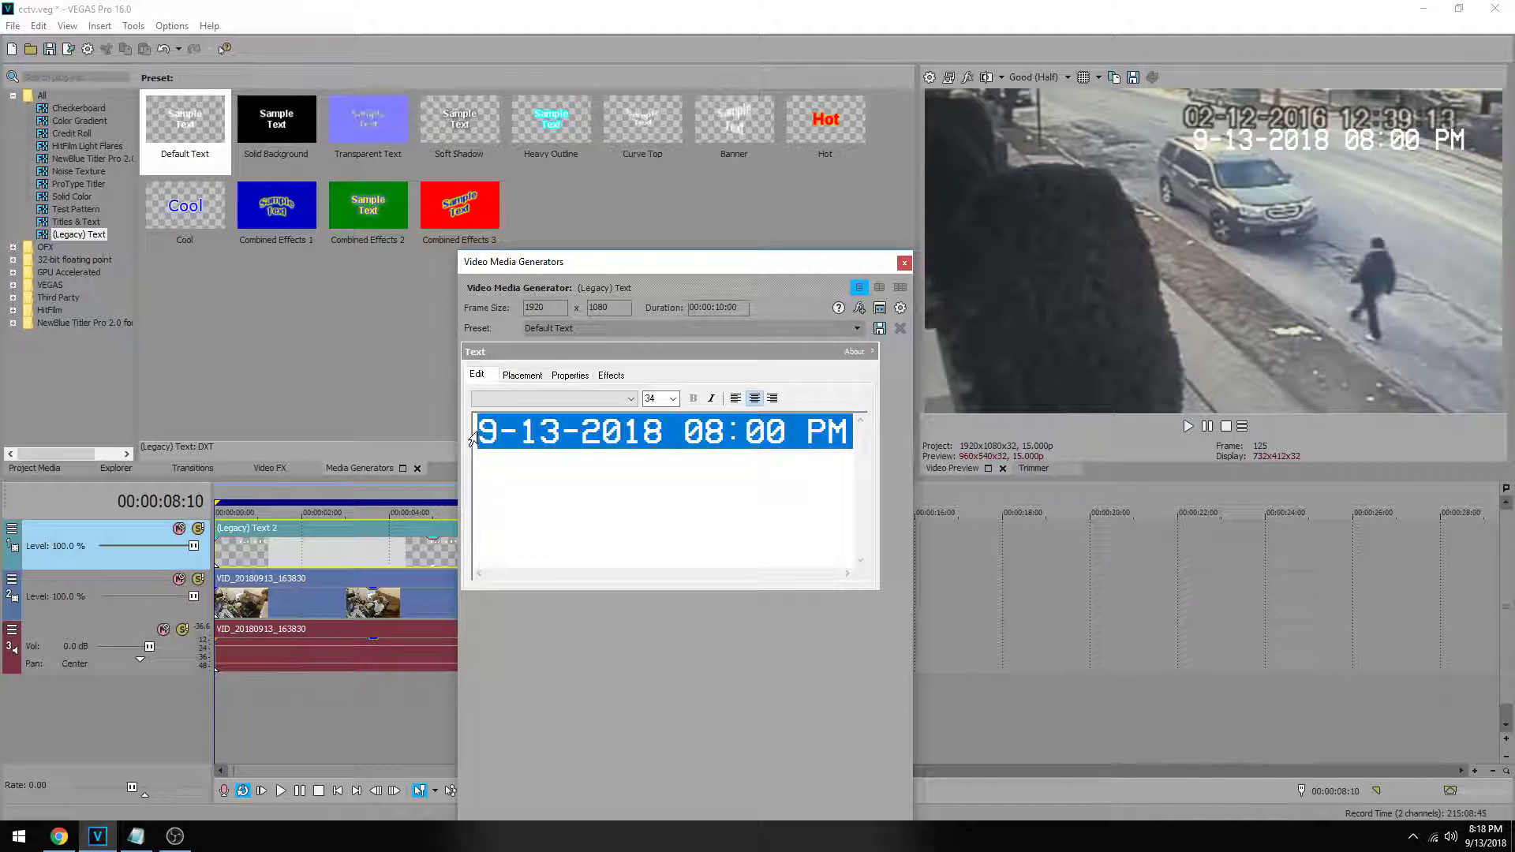
pyautogui.press('Home')
pyautogui.write('0')
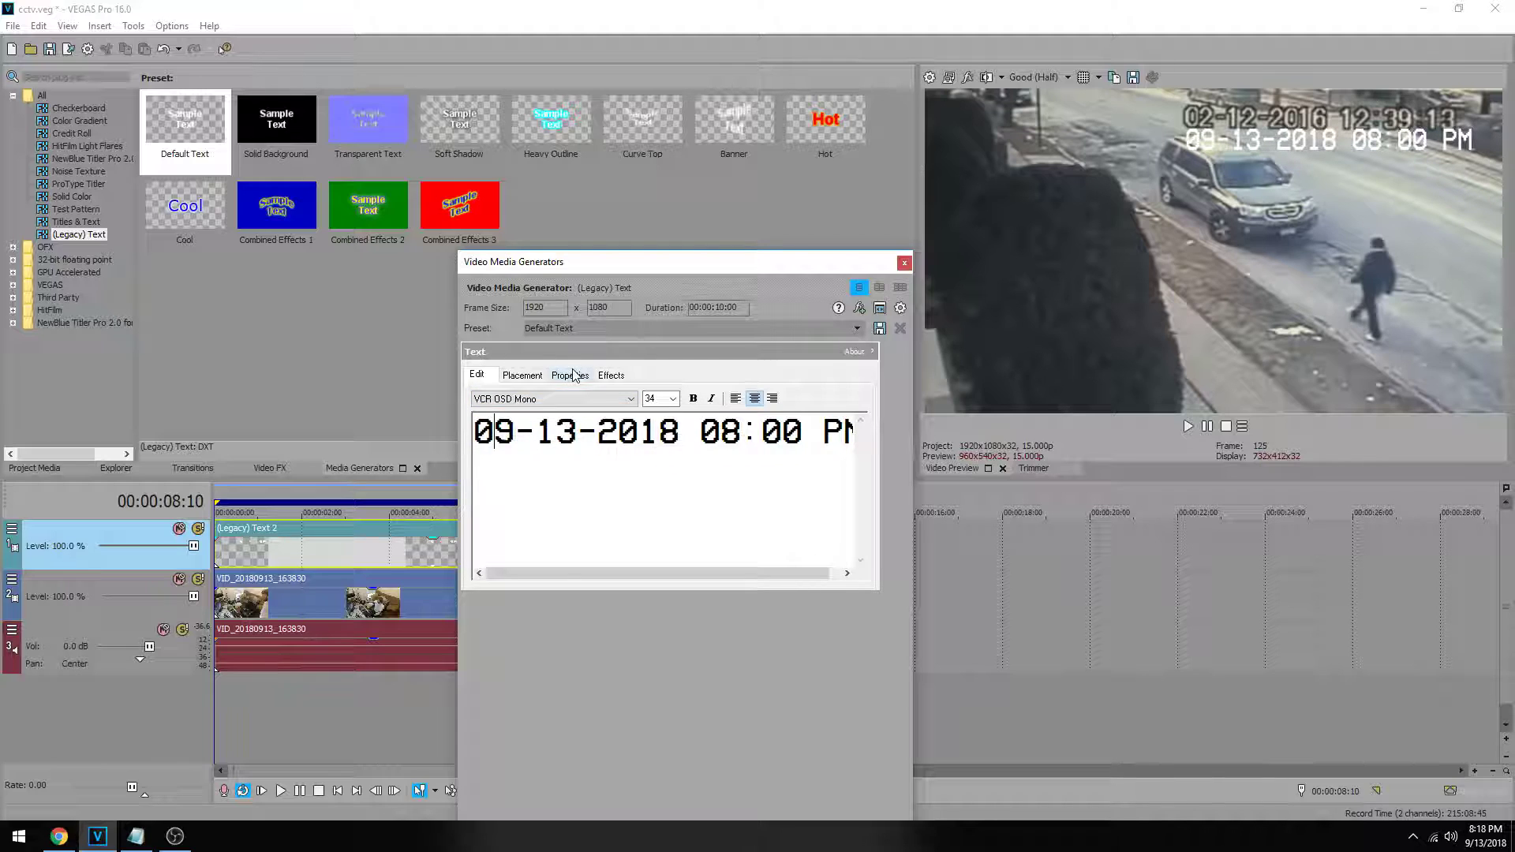
# - Set the compression to 0.181 and place the stamp at X 0.377, Y -0.658
pyautogui.click(611, 375)
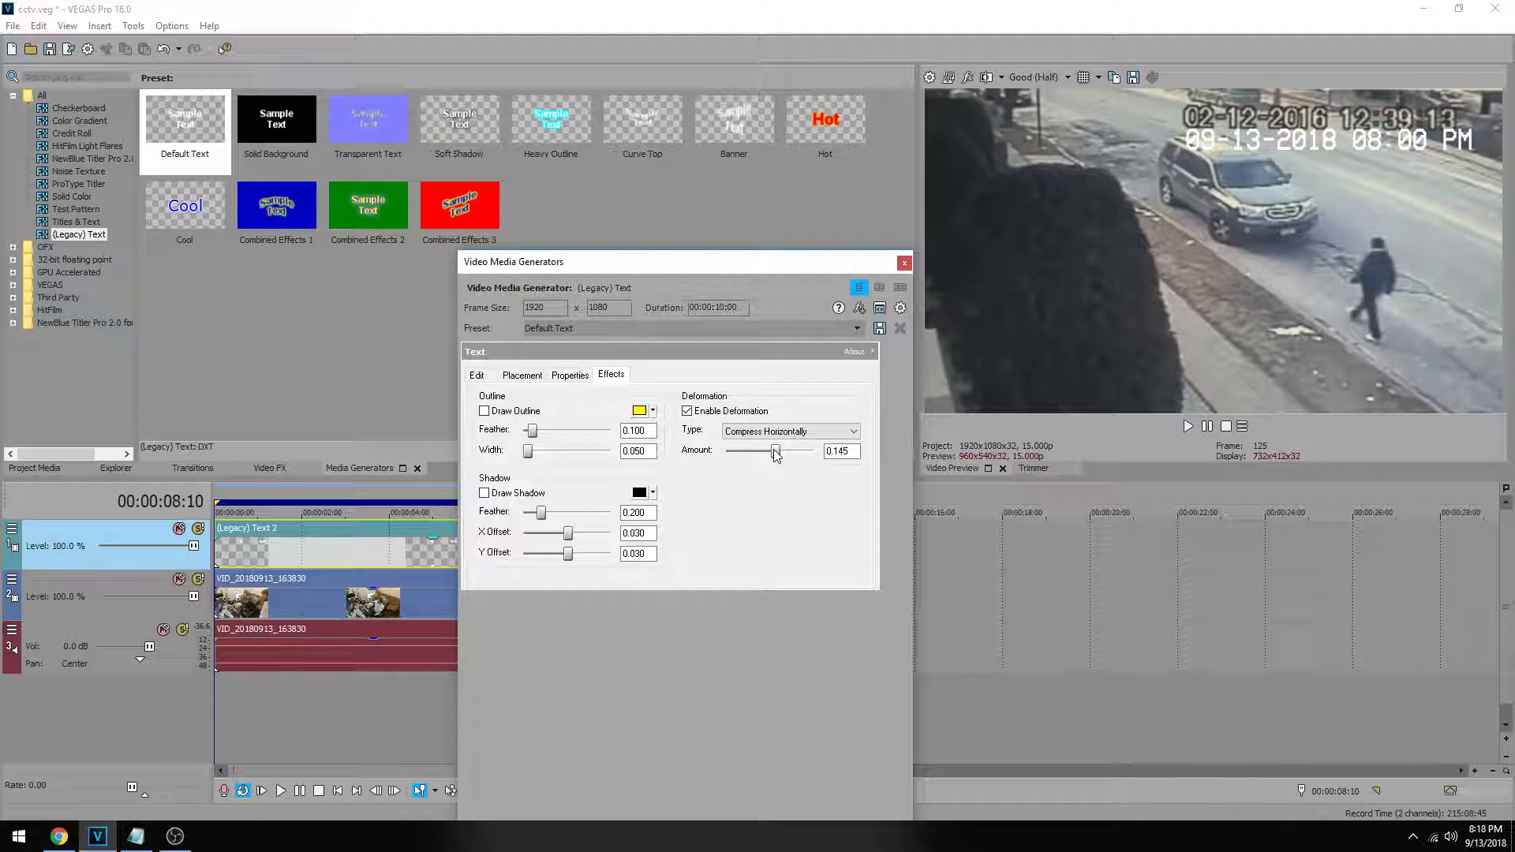
pyautogui.moveTo(775, 454); pyautogui.dragTo(778, 452)
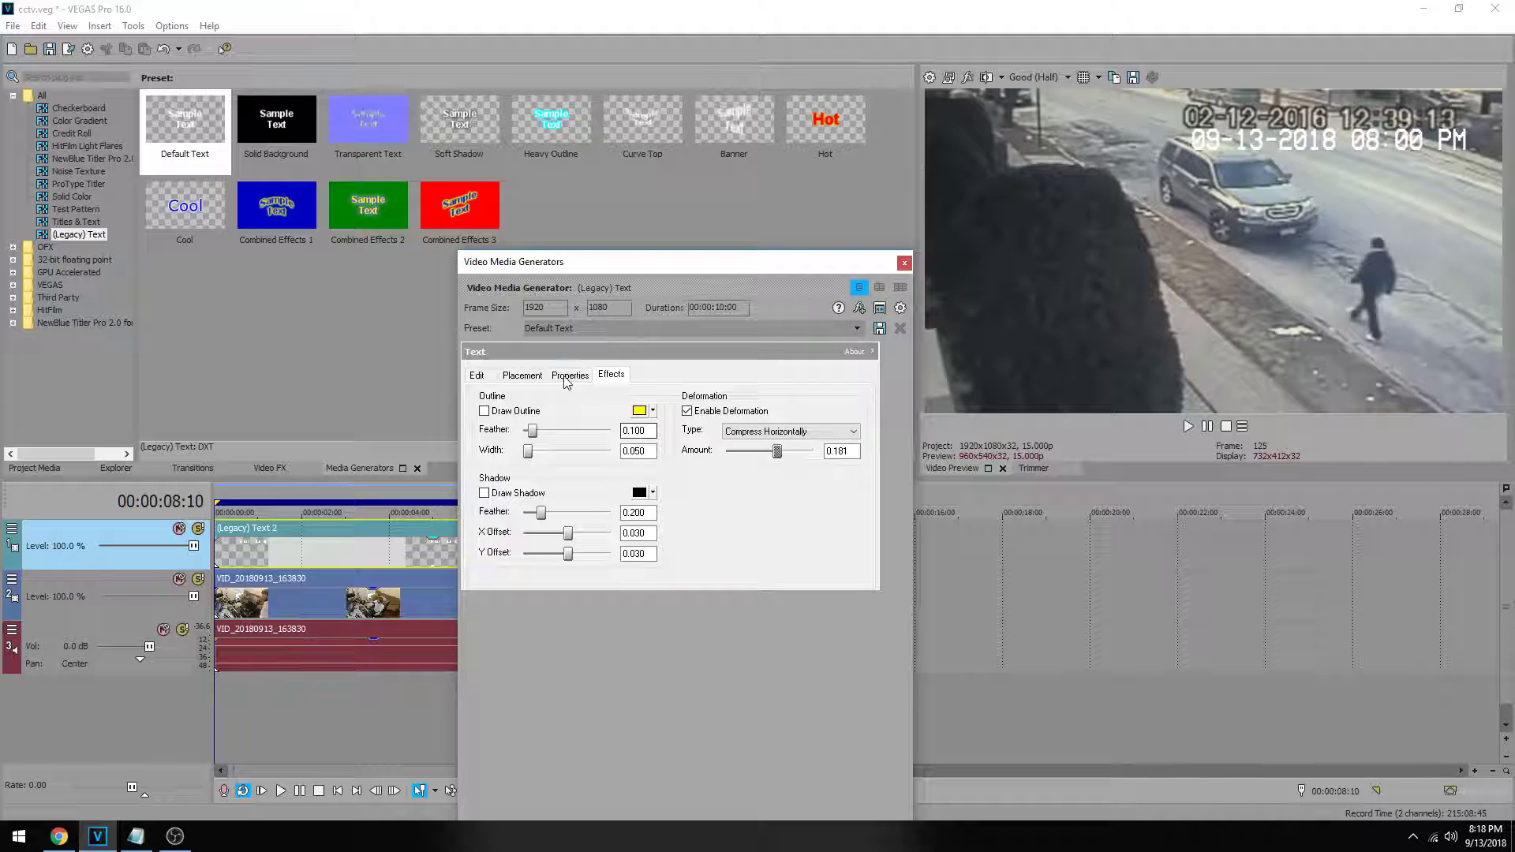
pyautogui.click(523, 375)
pyautogui.moveTo(633, 469); pyautogui.dragTo(630, 458)
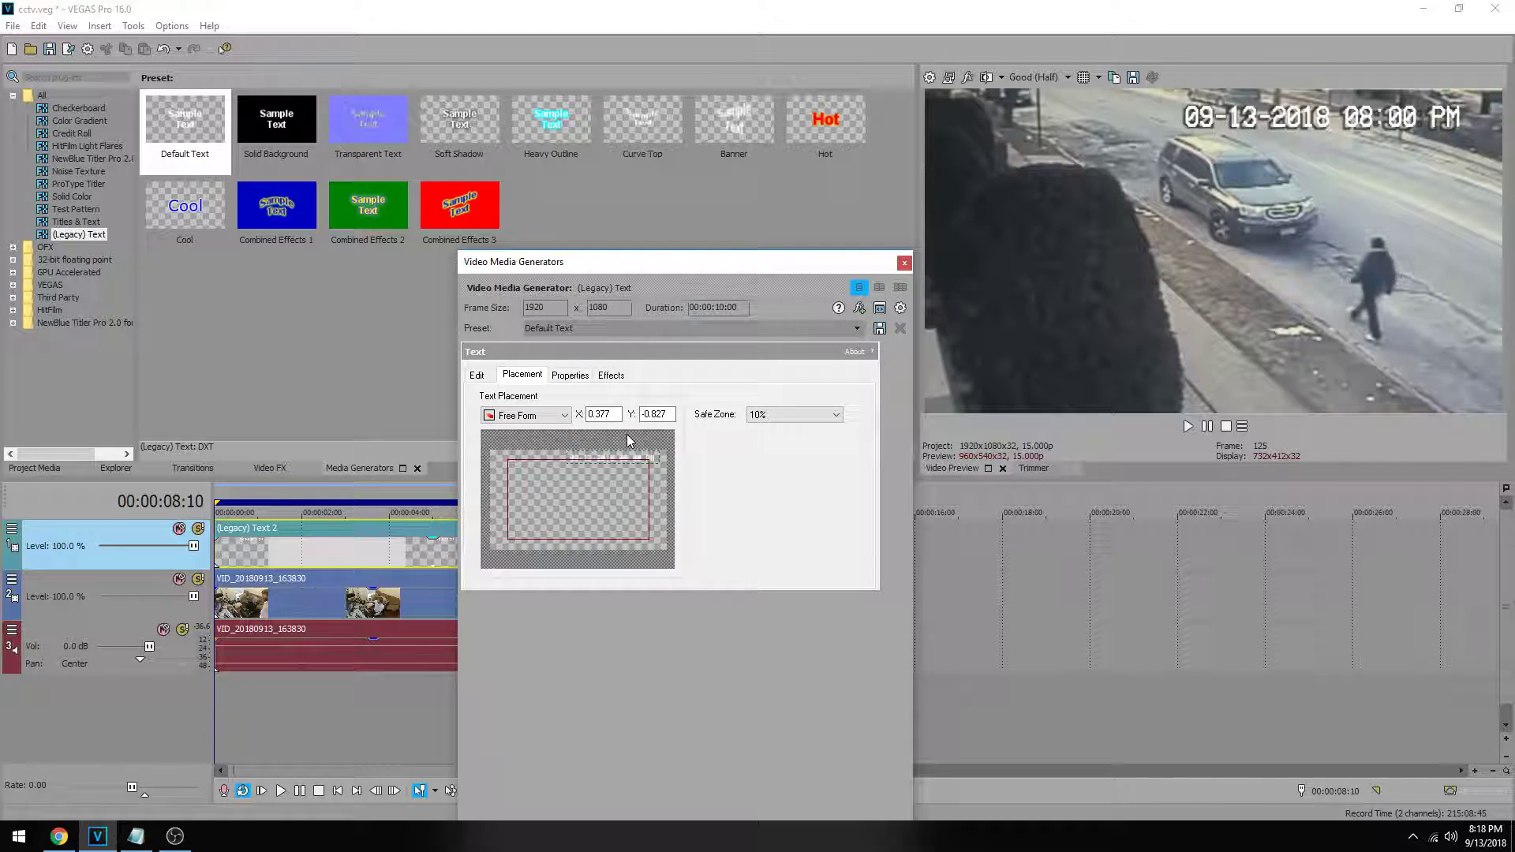
pyautogui.moveTo(630, 441); pyautogui.dragTo(630, 442)
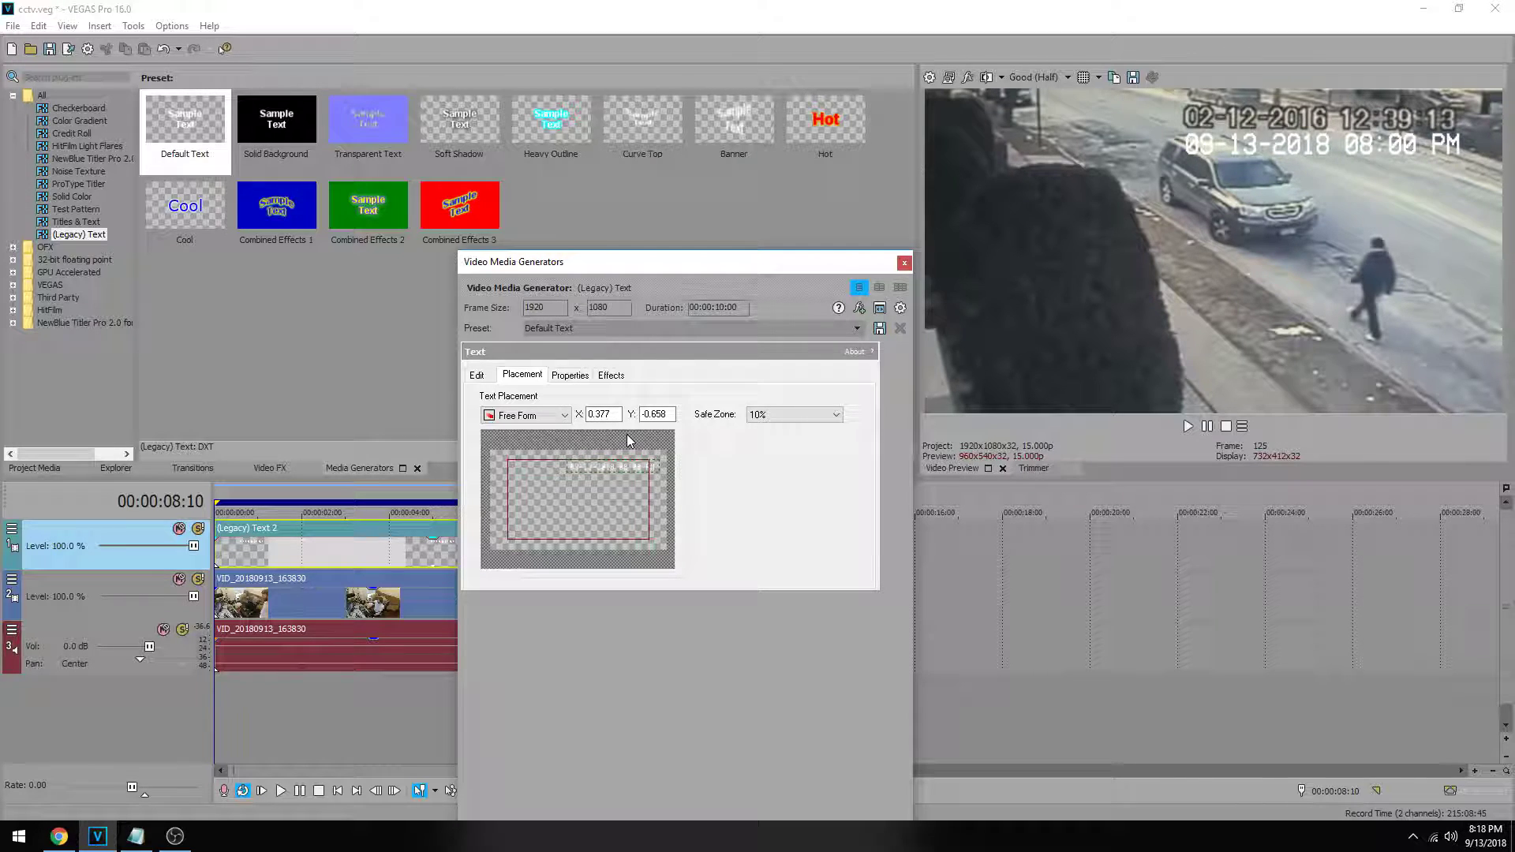
# - Give the timestamp a black outline with width 0.245 and feather 0.300
pyautogui.click(585, 381)
pyautogui.click(611, 376)
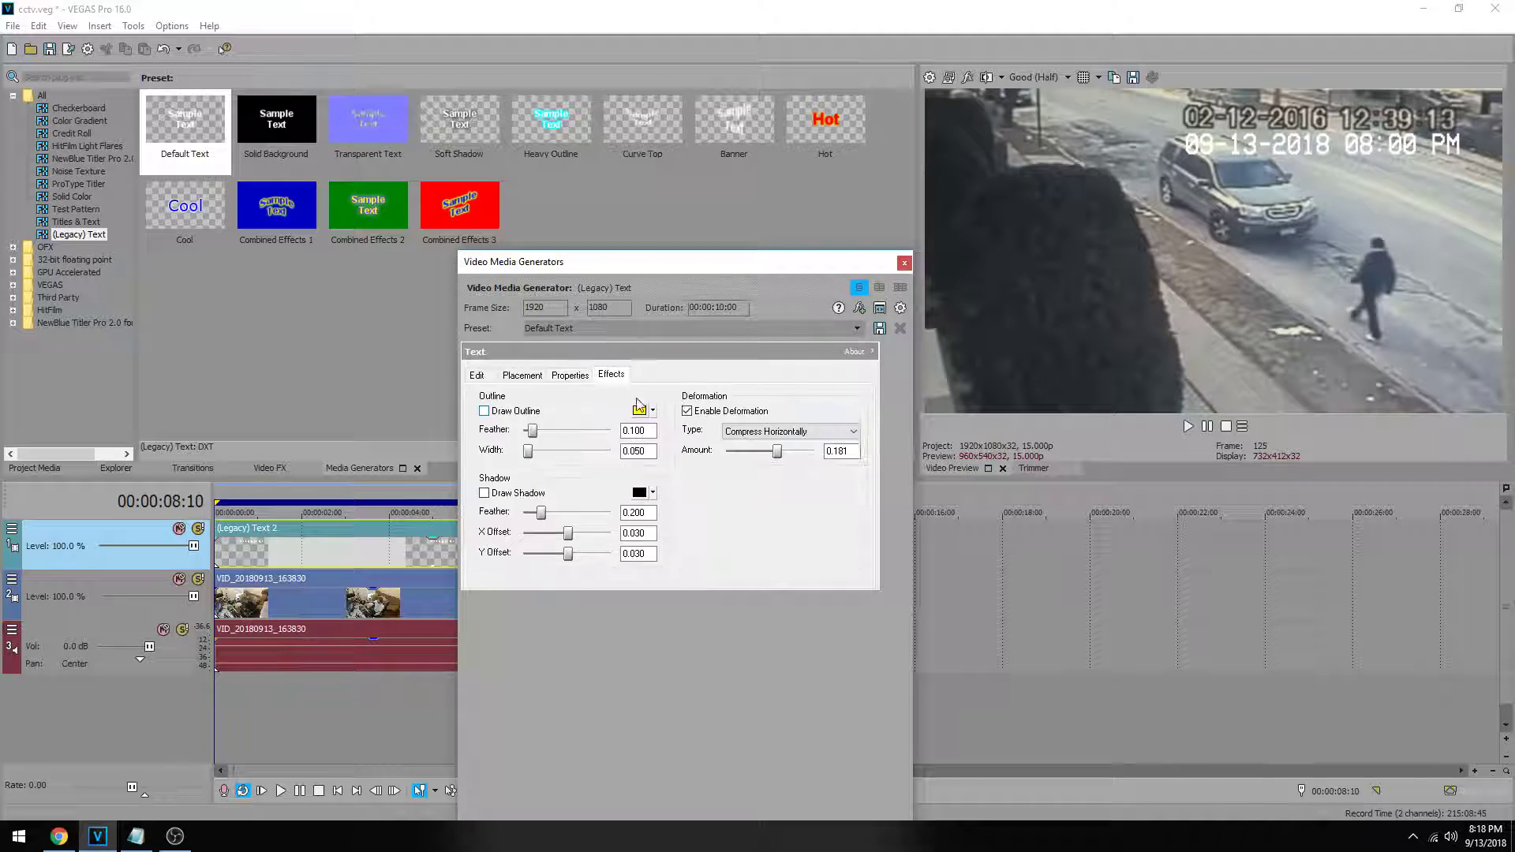
pyautogui.click(483, 411)
pyautogui.click(641, 413)
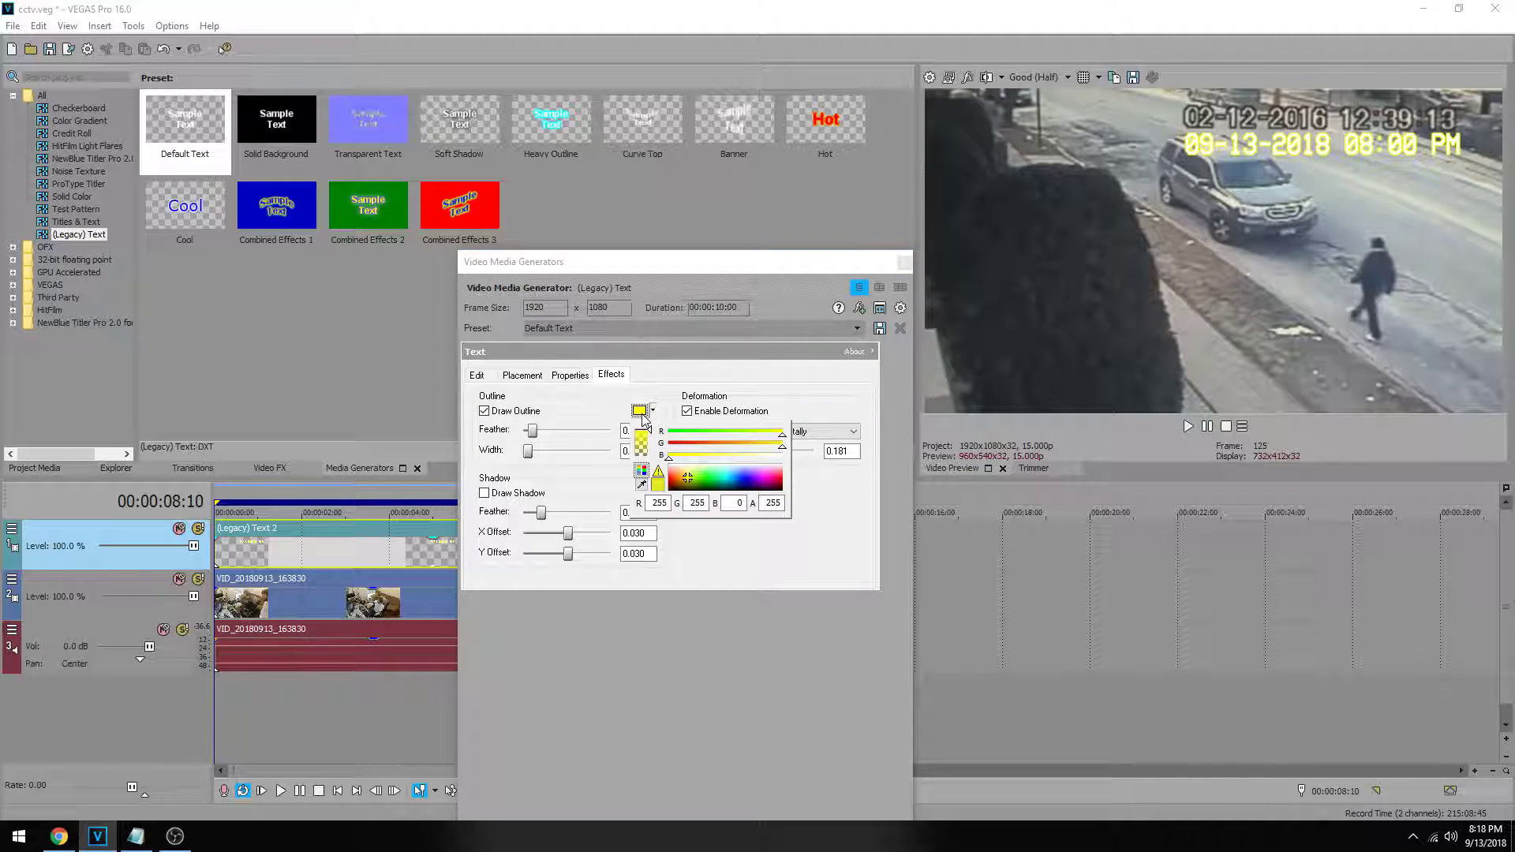
pyautogui.moveTo(687, 479); pyautogui.dragTo(811, 608)
pyautogui.click(811, 609)
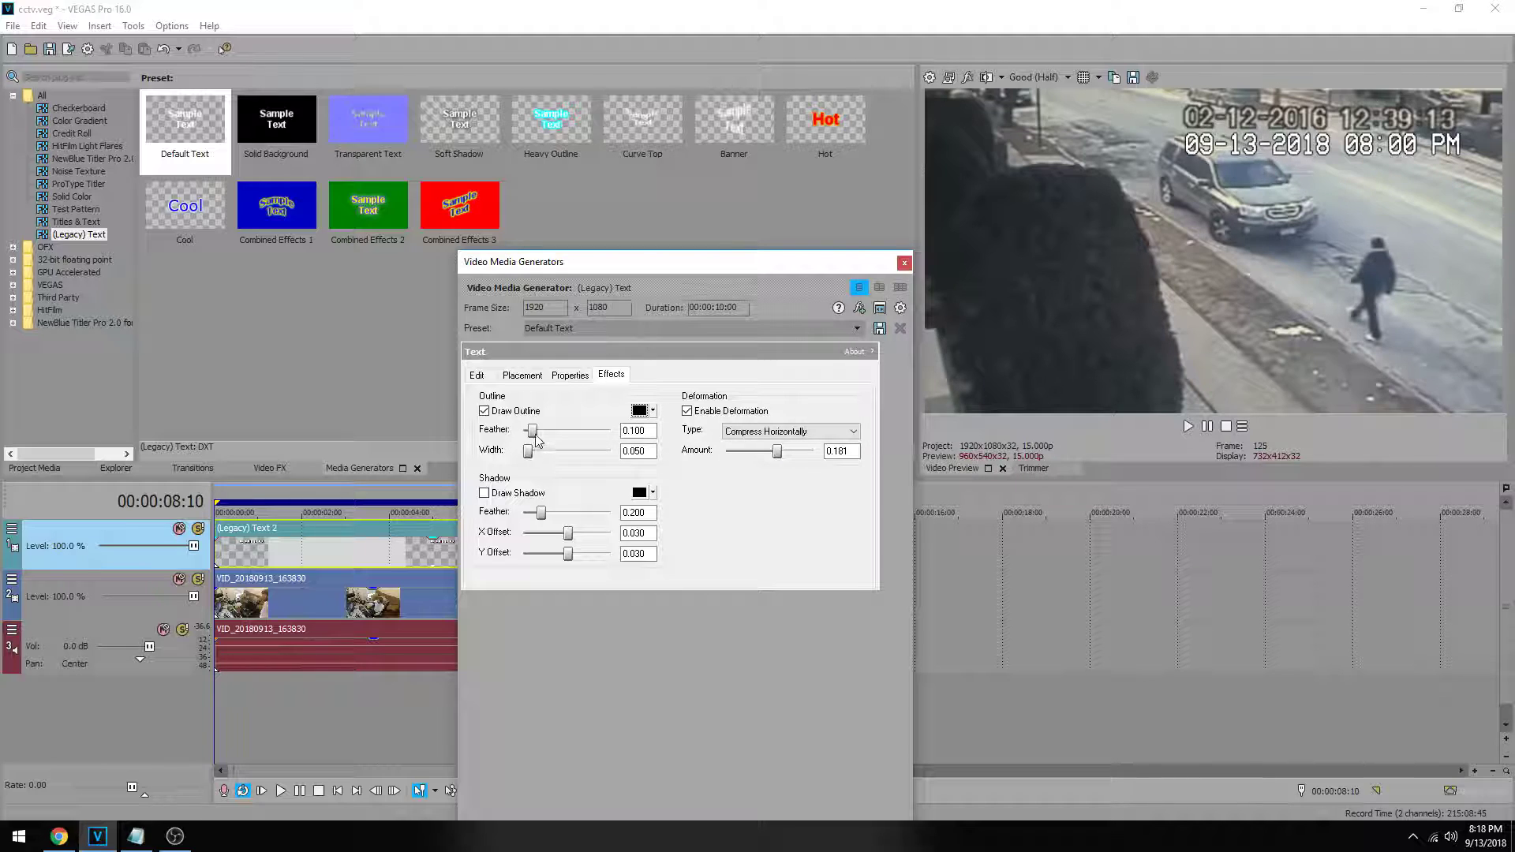
pyautogui.moveTo(530, 452); pyautogui.dragTo(539, 453)
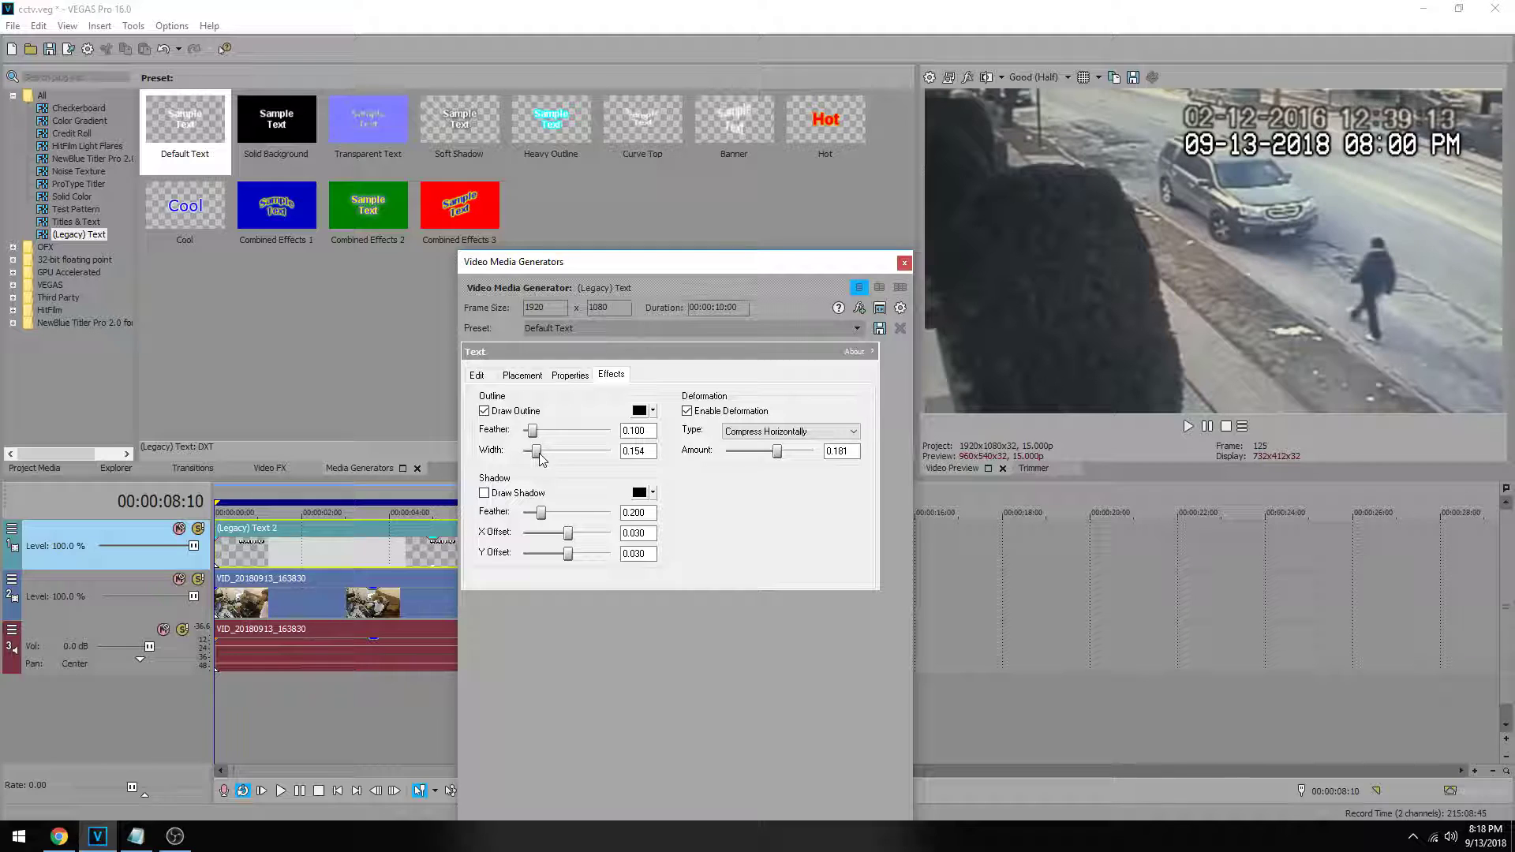
pyautogui.moveTo(533, 431)
pyautogui.mouseDown()
pyautogui.moveTo(569, 434)
pyautogui.moveTo(552, 432)
pyautogui.moveTo(542, 460)
pyautogui.mouseUp()
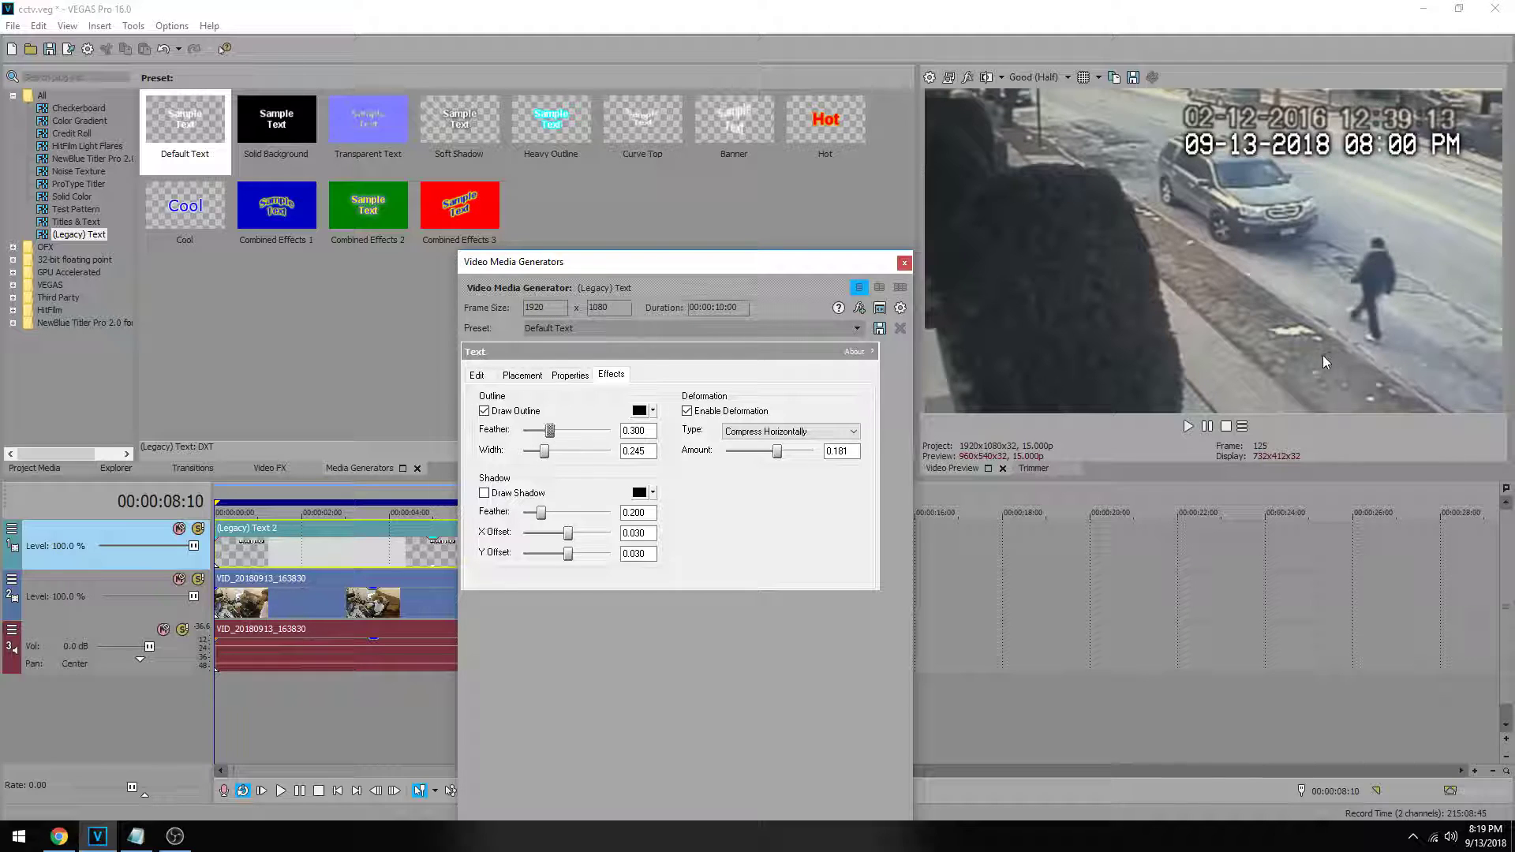
pyautogui.click(572, 377)
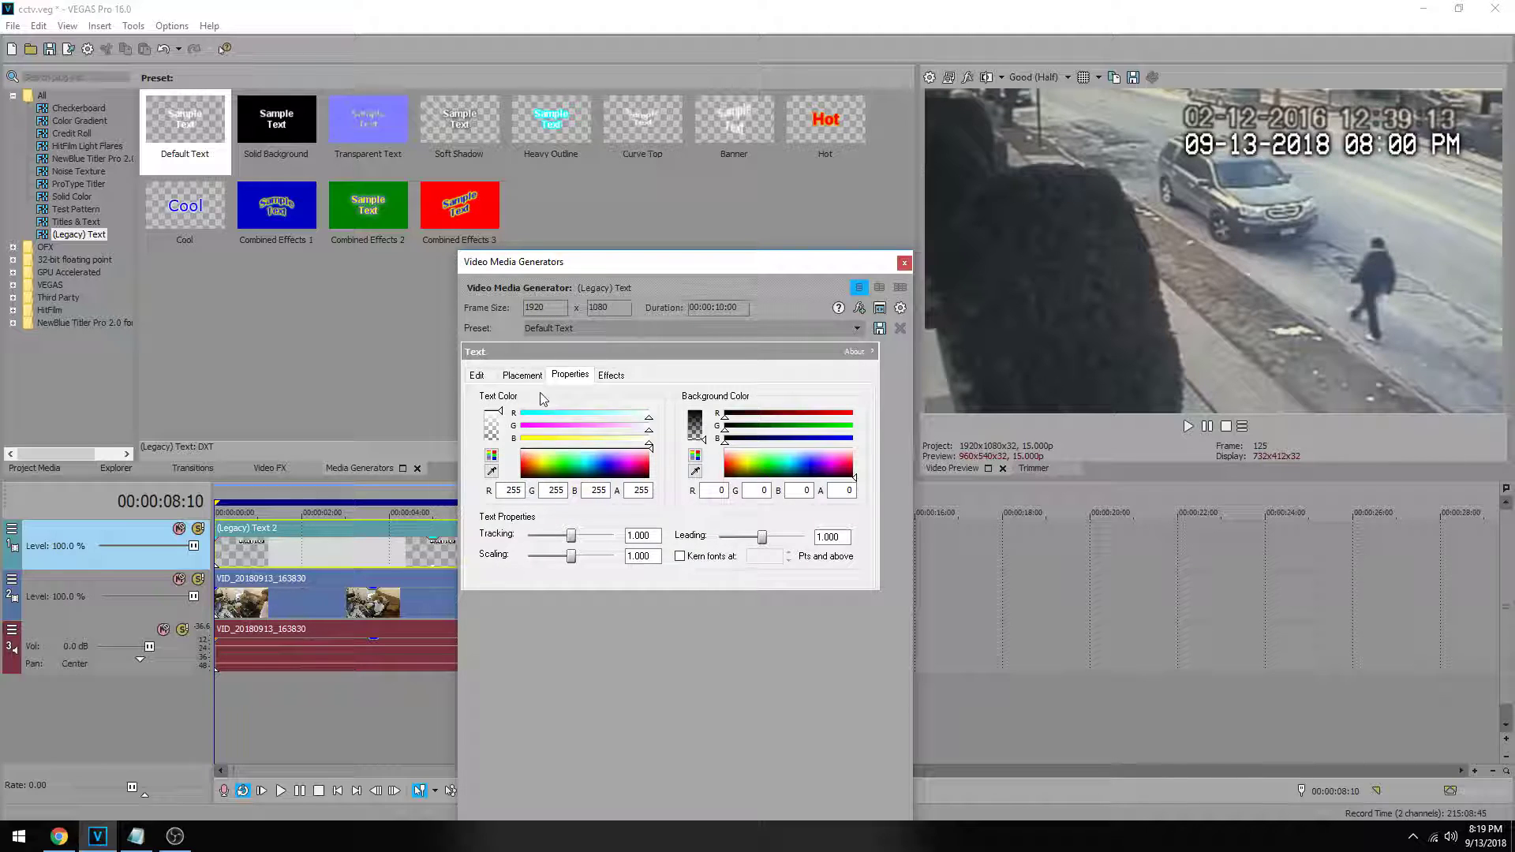
# - Sample an off-white text colour (R 185, G 182, B 172) from the video
pyautogui.click(492, 471)
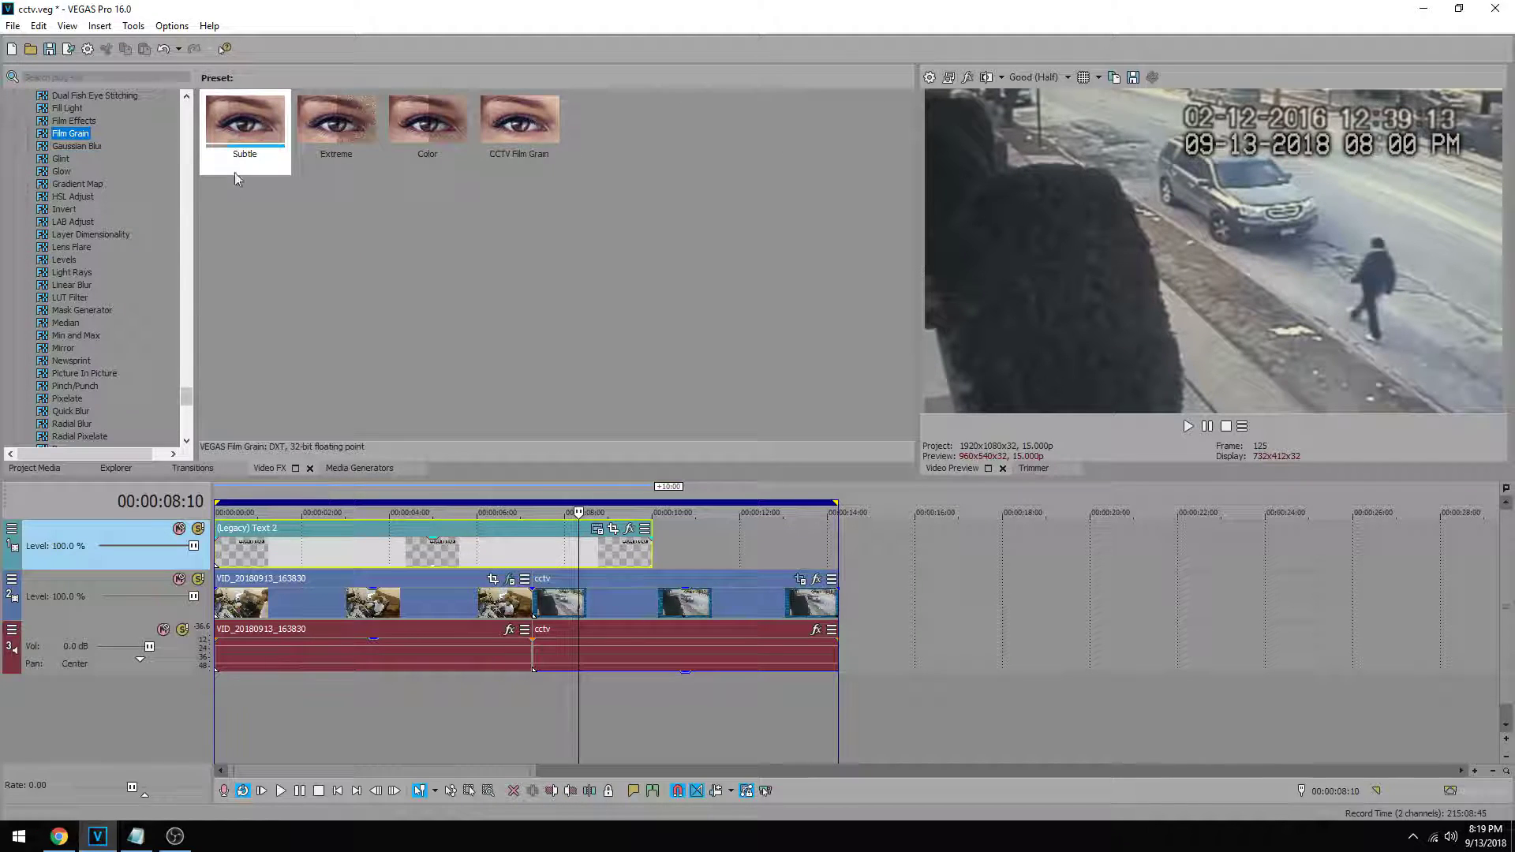
# - Apply the CCTV Film Grain and CCTV Slight Blur presets to the Text 2 event
pyautogui.click(522, 122)
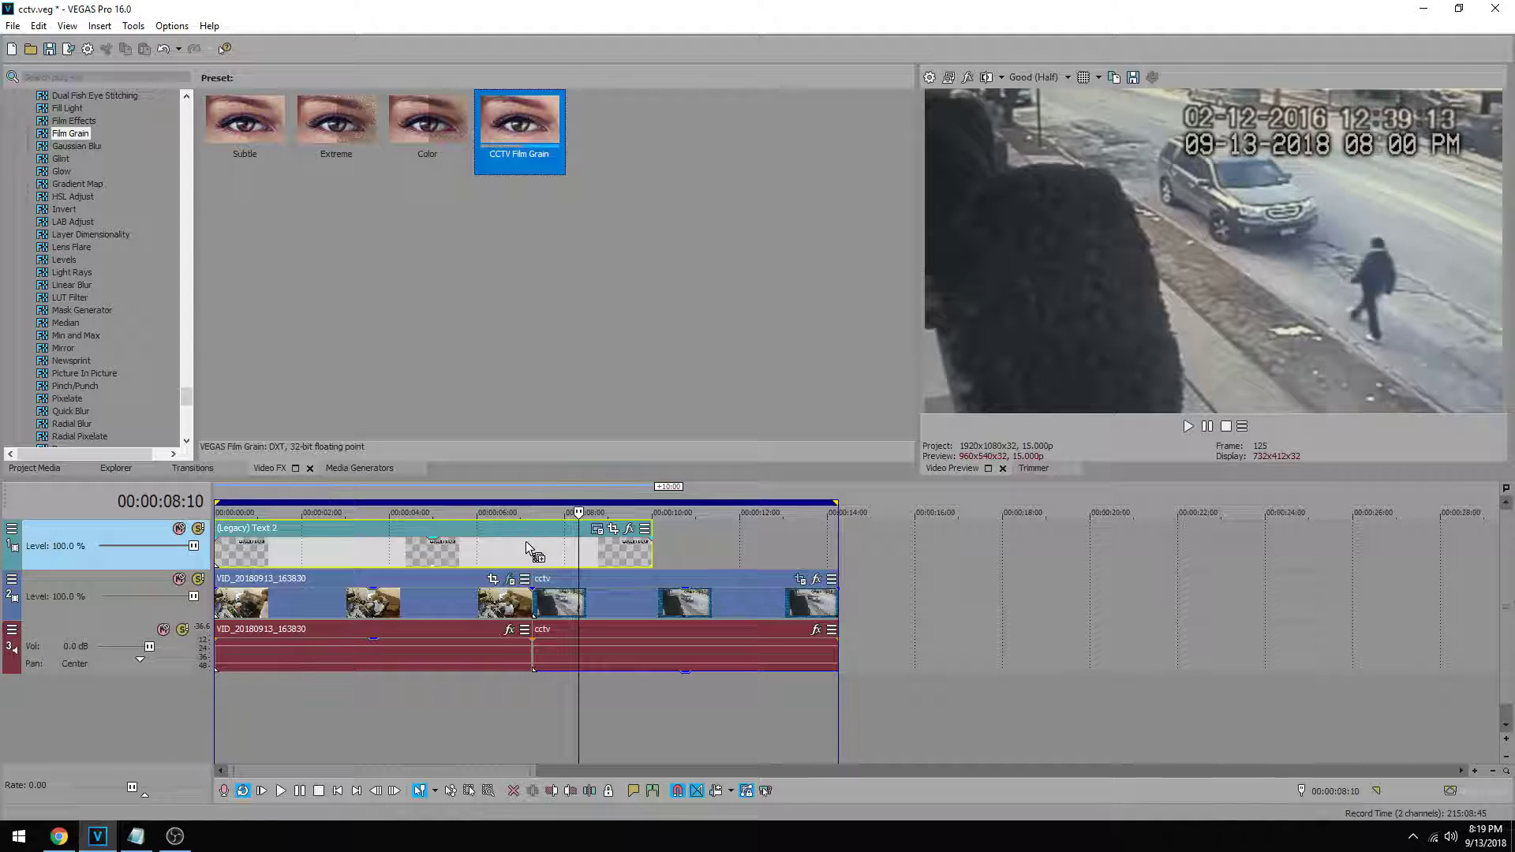
pyautogui.moveTo(526, 541); pyautogui.dragTo(525, 542)
pyautogui.click(77, 146)
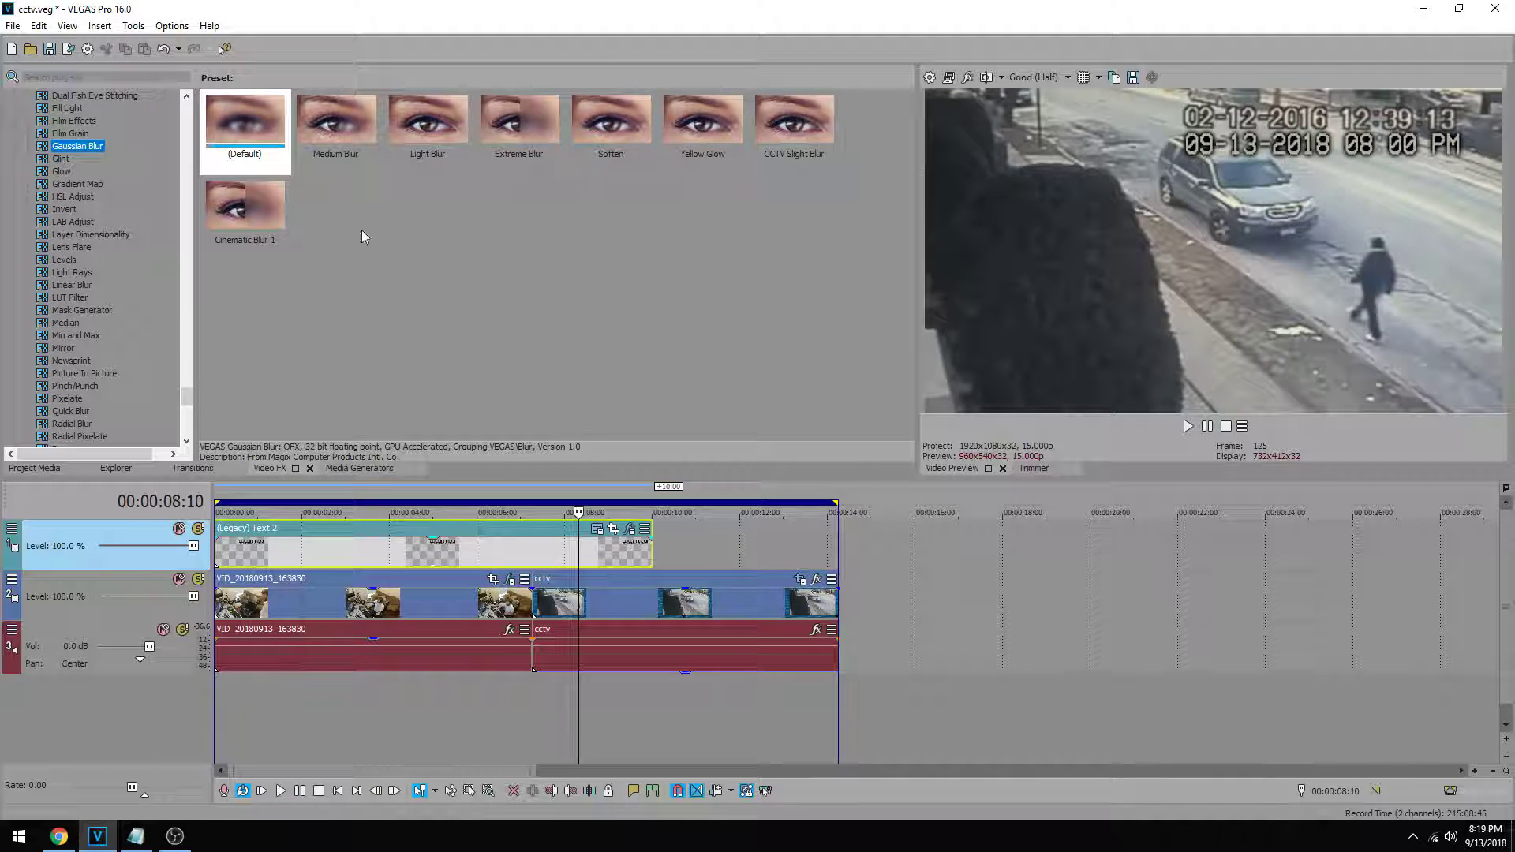
pyautogui.click(792, 126)
pyautogui.moveTo(584, 539); pyautogui.dragTo(551, 560)
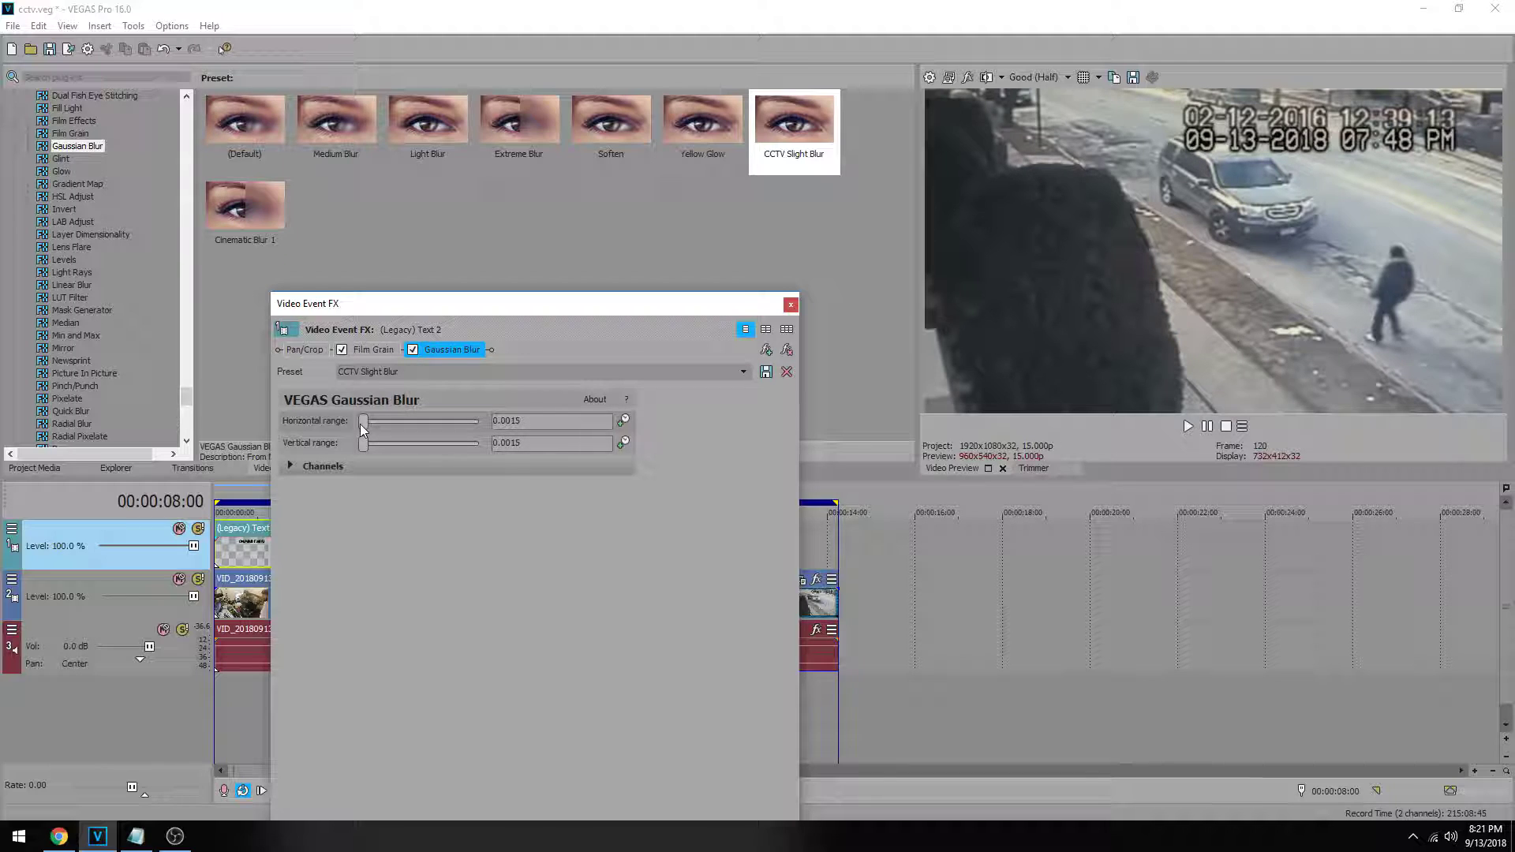
# - Set the Gaussian Blur horizontal and vertical range to 0.0035
pyautogui.moveTo(360, 424); pyautogui.dragTo(365, 427)
pyautogui.moveTo(539, 449); pyautogui.dragTo(514, 444)
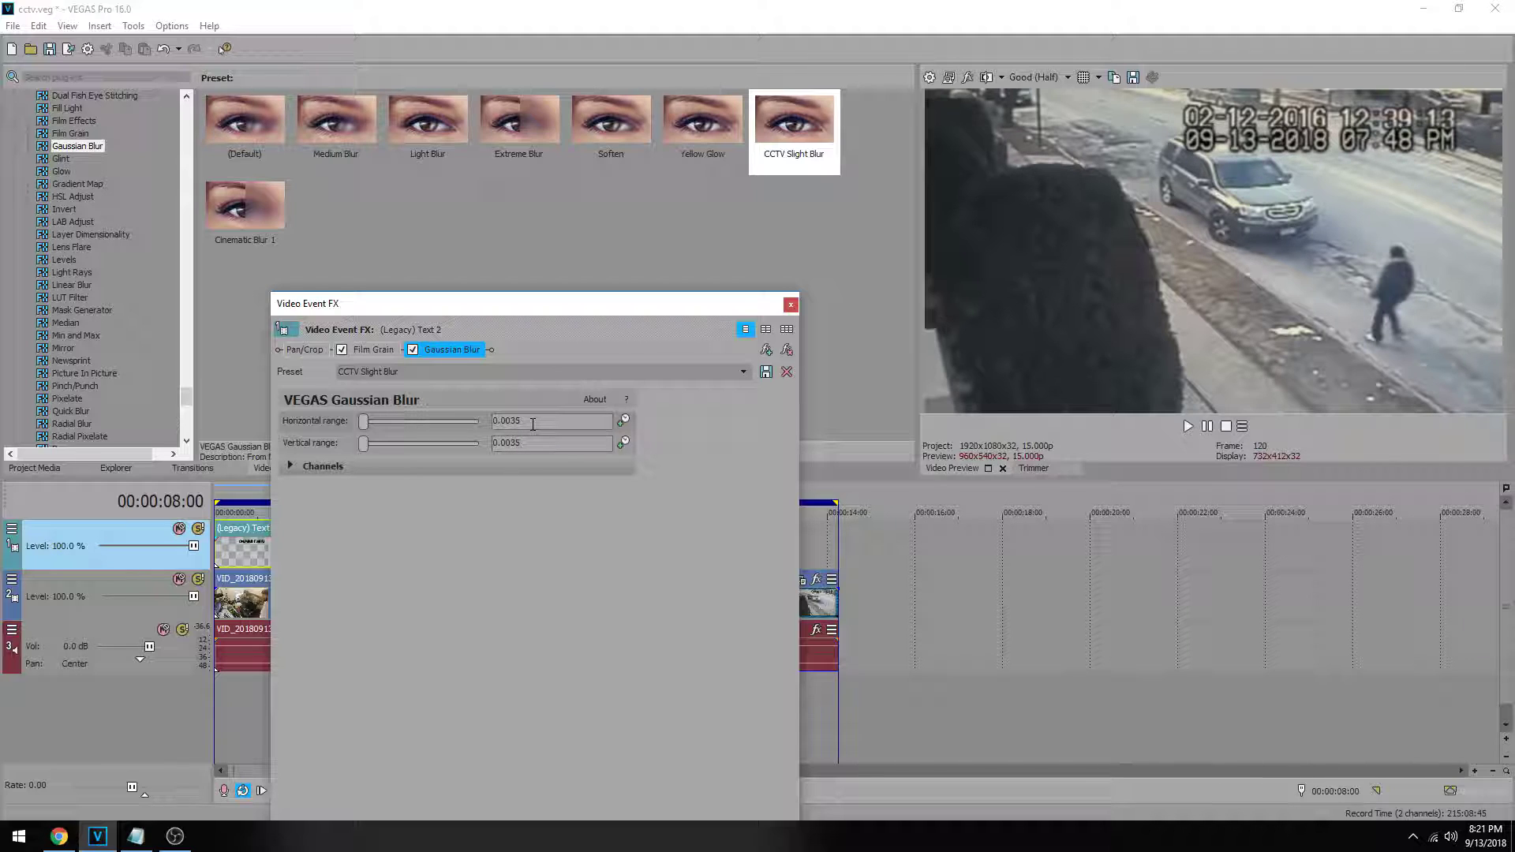
pyautogui.moveTo(474, 303); pyautogui.dragTo(402, 309)
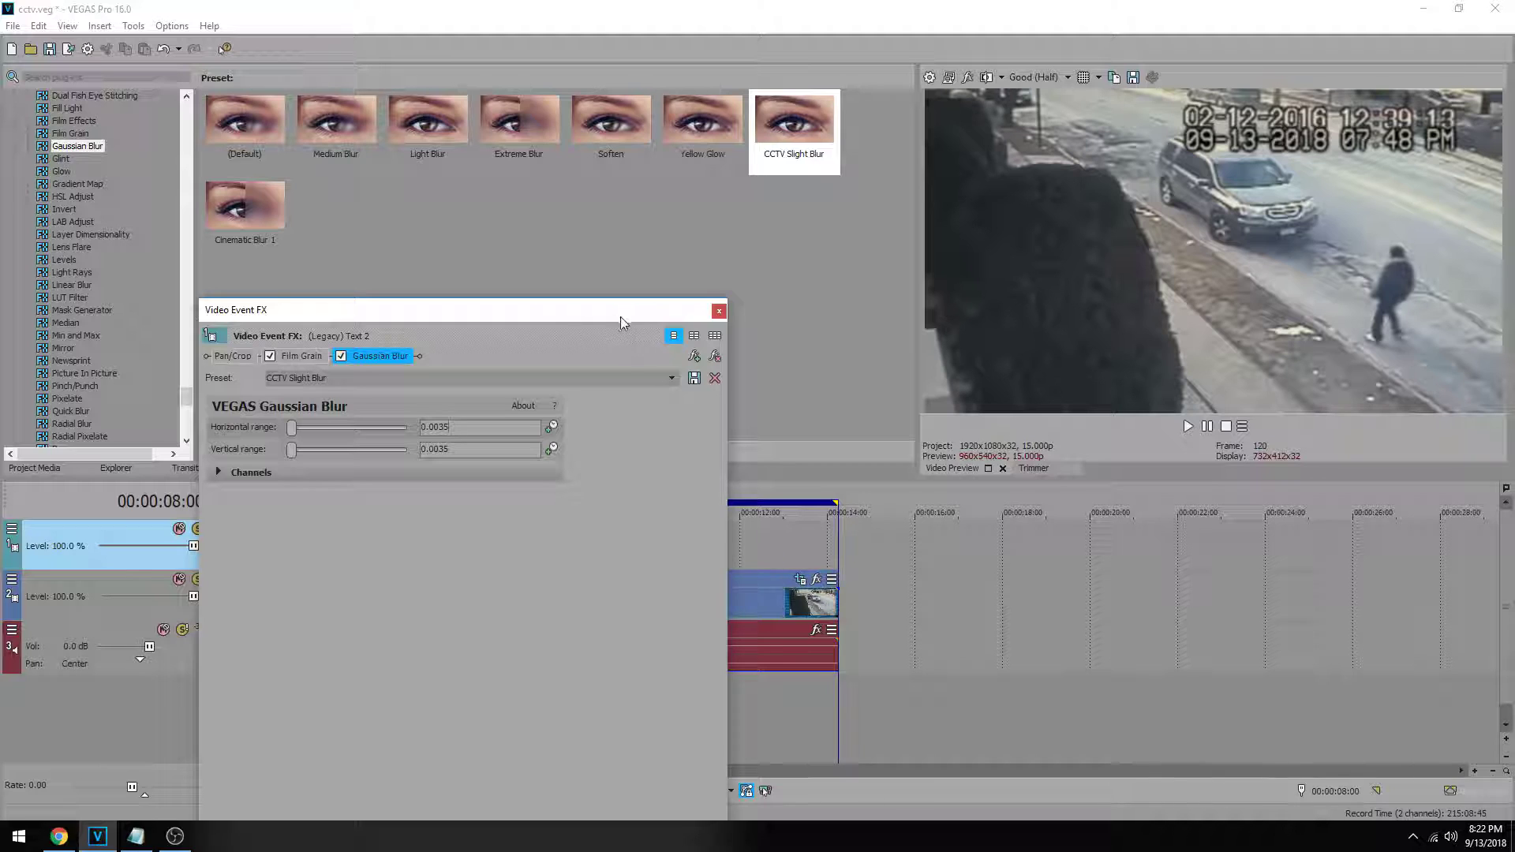
pyautogui.moveTo(620, 316); pyautogui.dragTo(1113, 530)
# - Lower the Text 2 event's opacity envelope to 81%
pyautogui.click(541, 546)
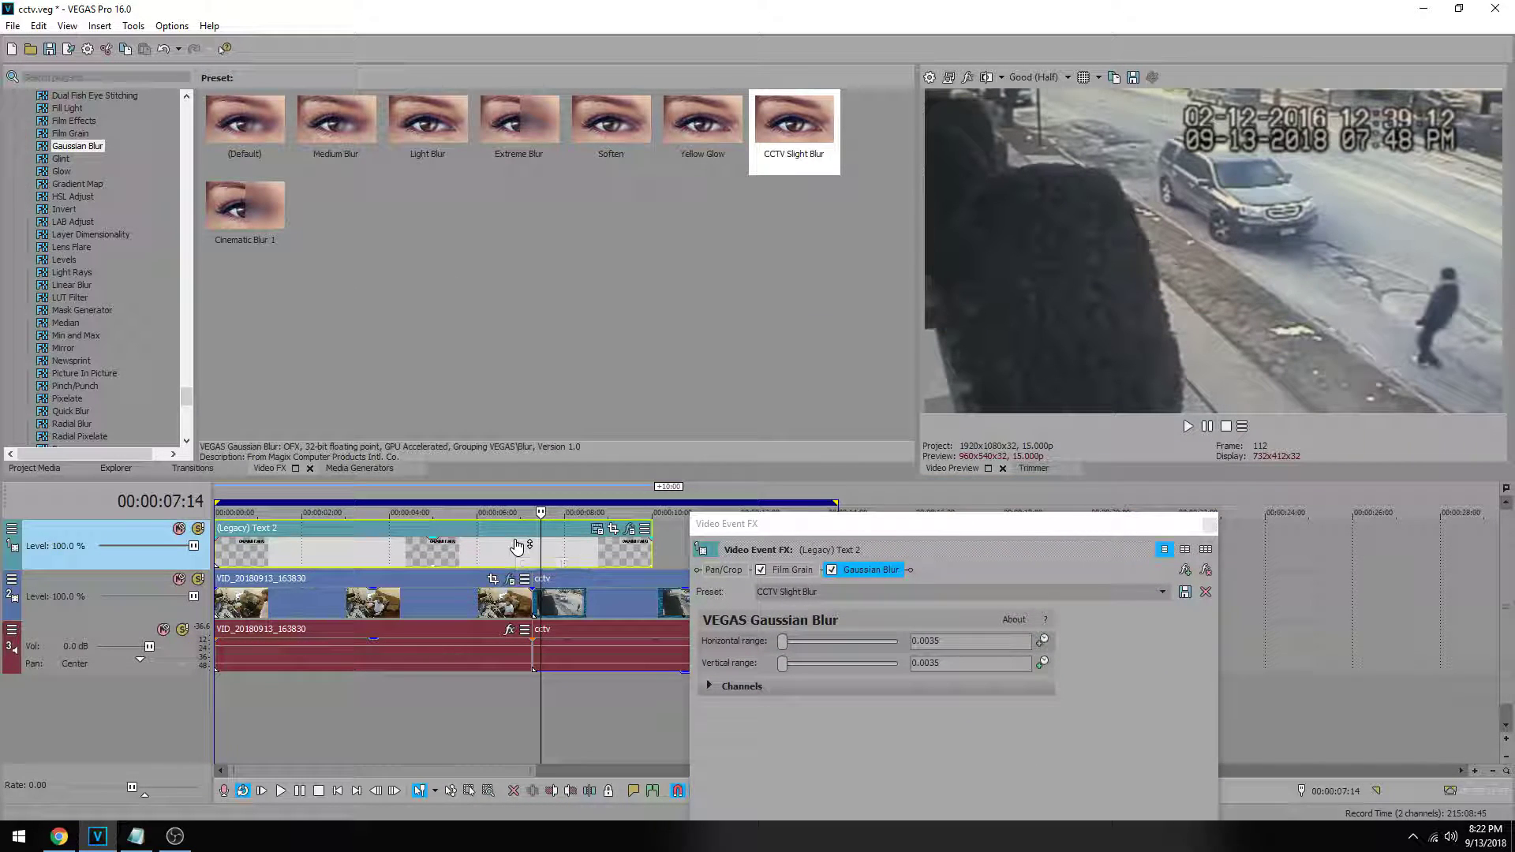
pyautogui.moveTo(517, 546); pyautogui.dragTo(513, 551)
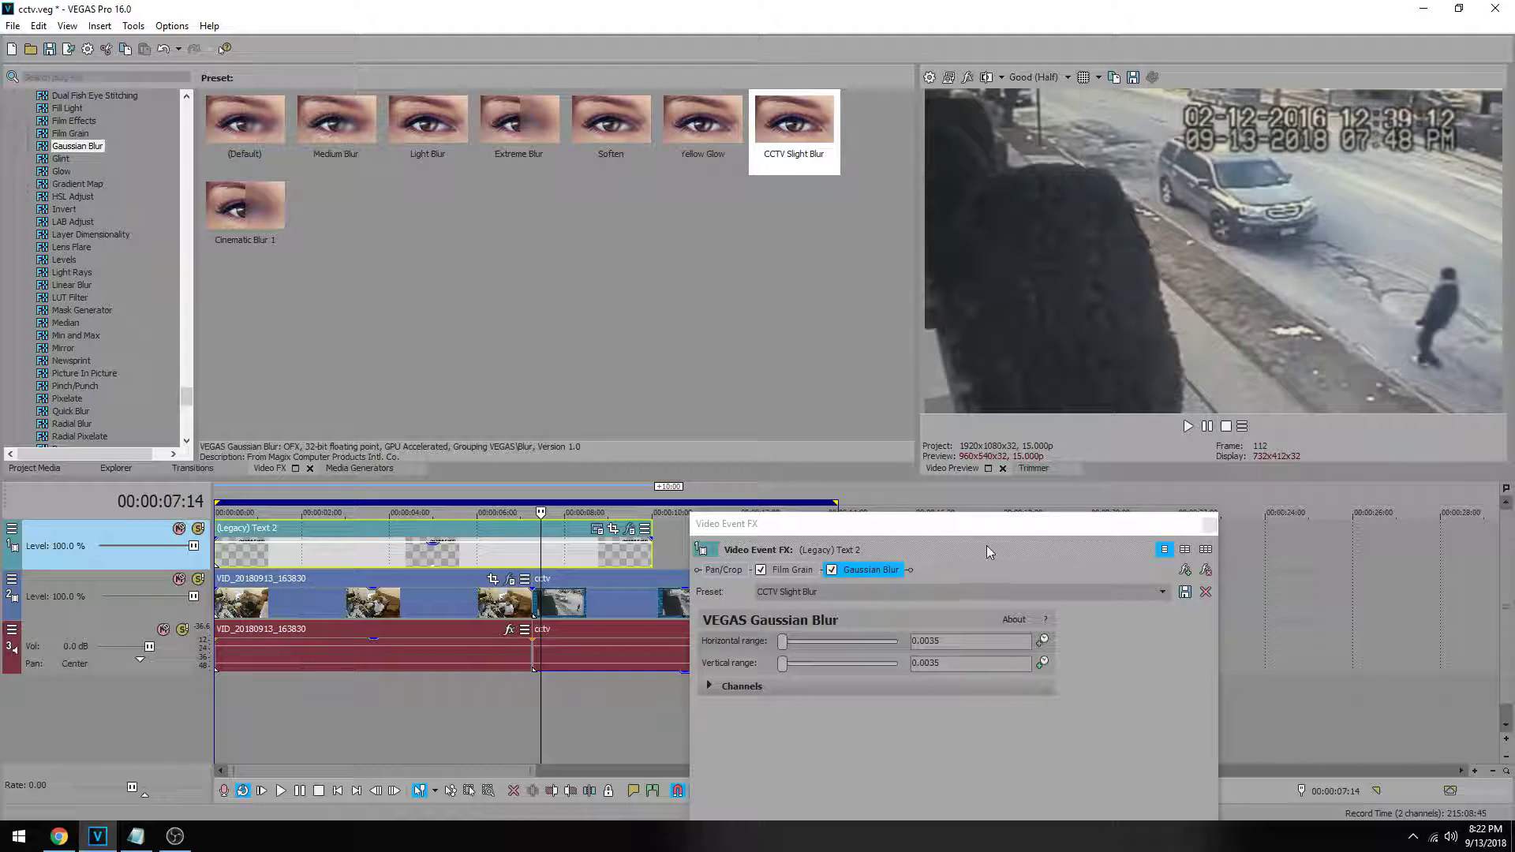
pyautogui.moveTo(995, 524); pyautogui.dragTo(1115, 629)
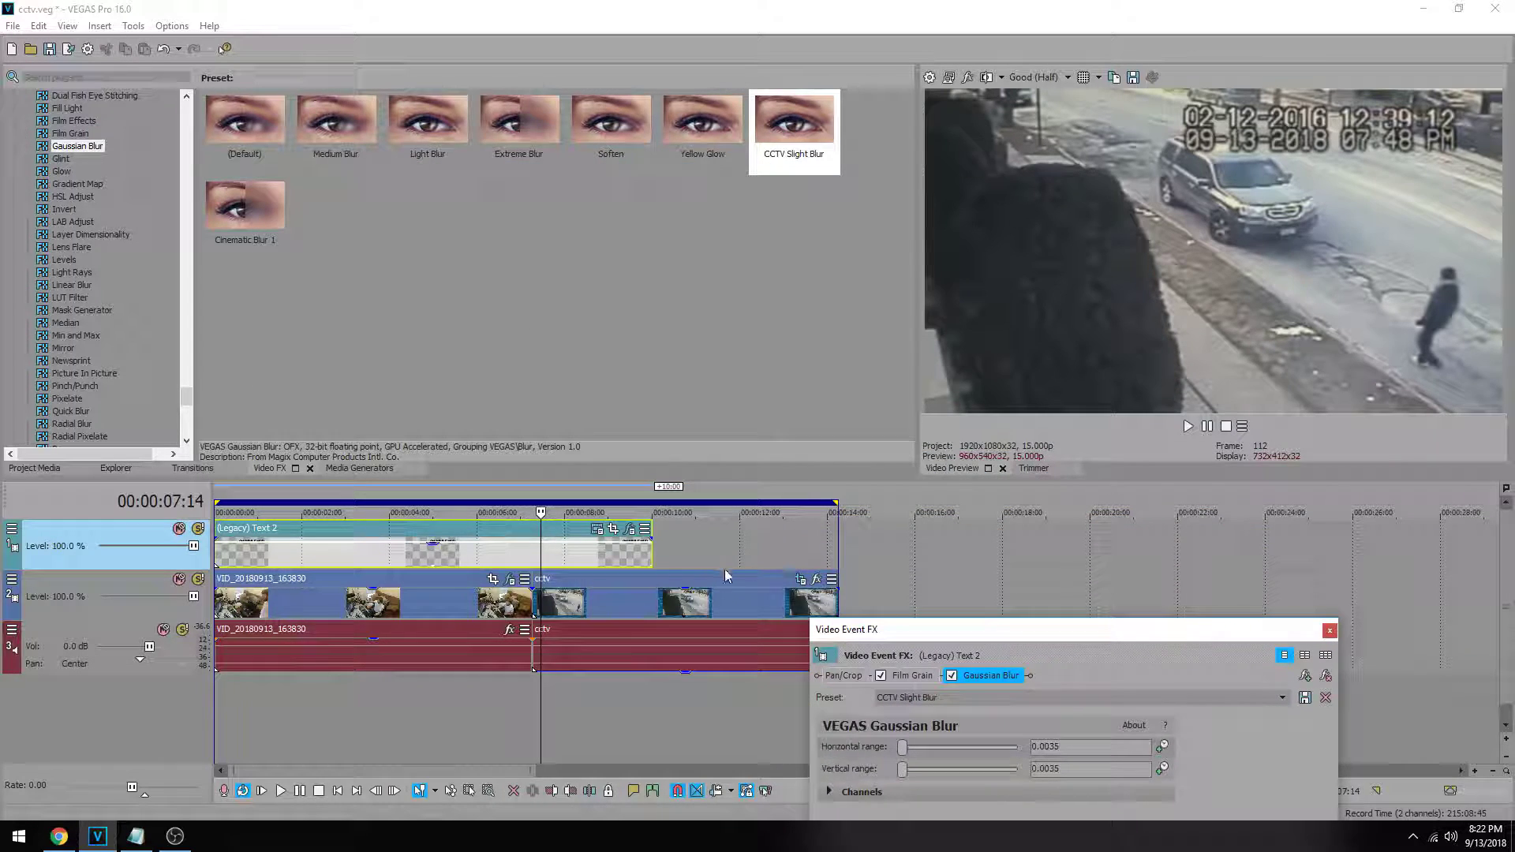
# - Trim Text 2's end back to where the cctv clip begins, then play from the start
pyautogui.moveTo(652, 553); pyautogui.dragTo(532, 553)
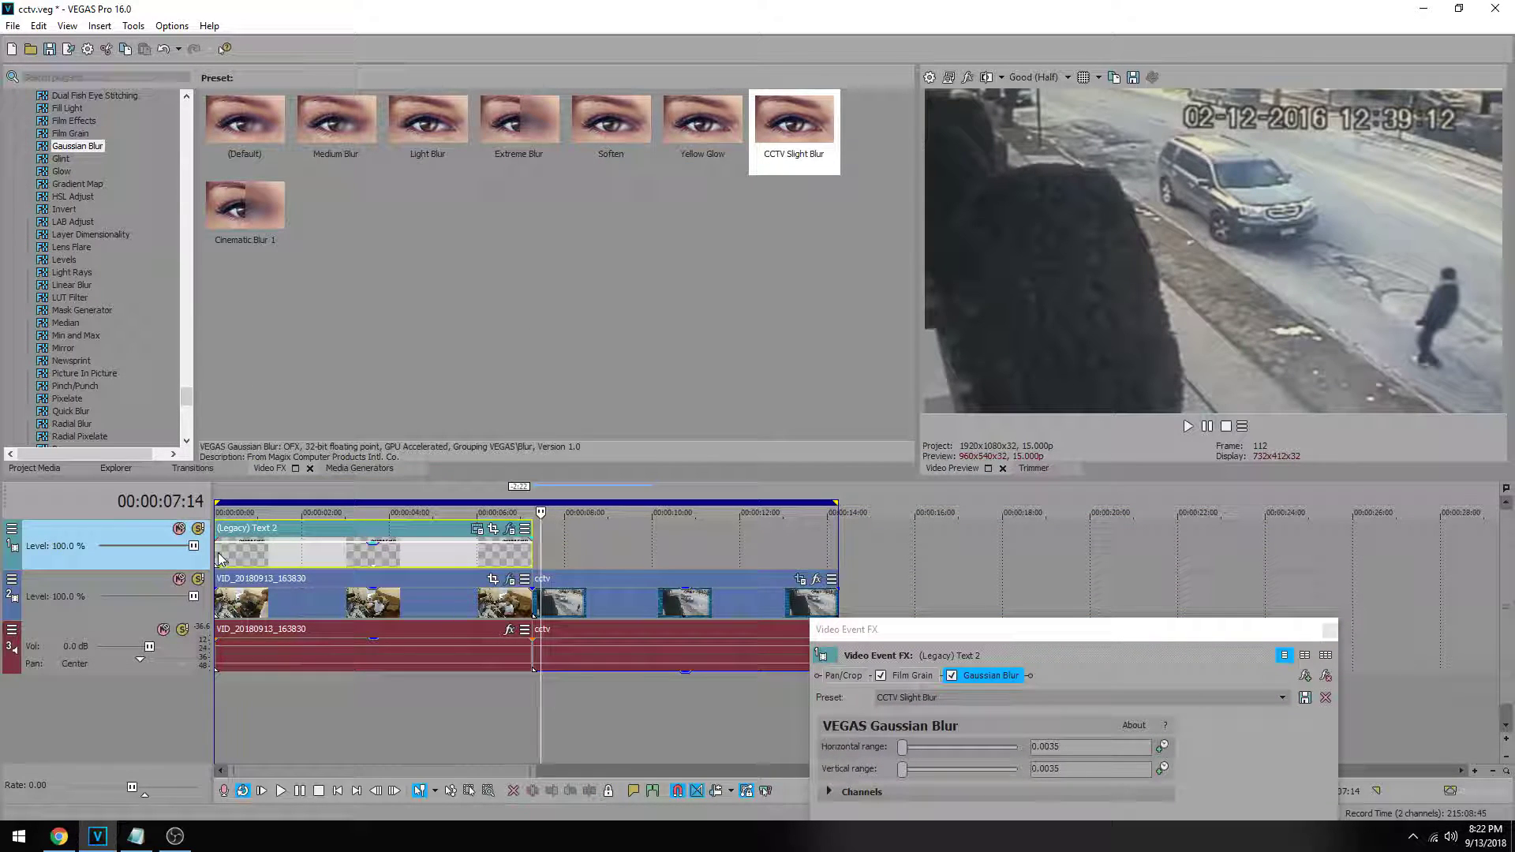
pyautogui.click(221, 559)
pyautogui.press('space')
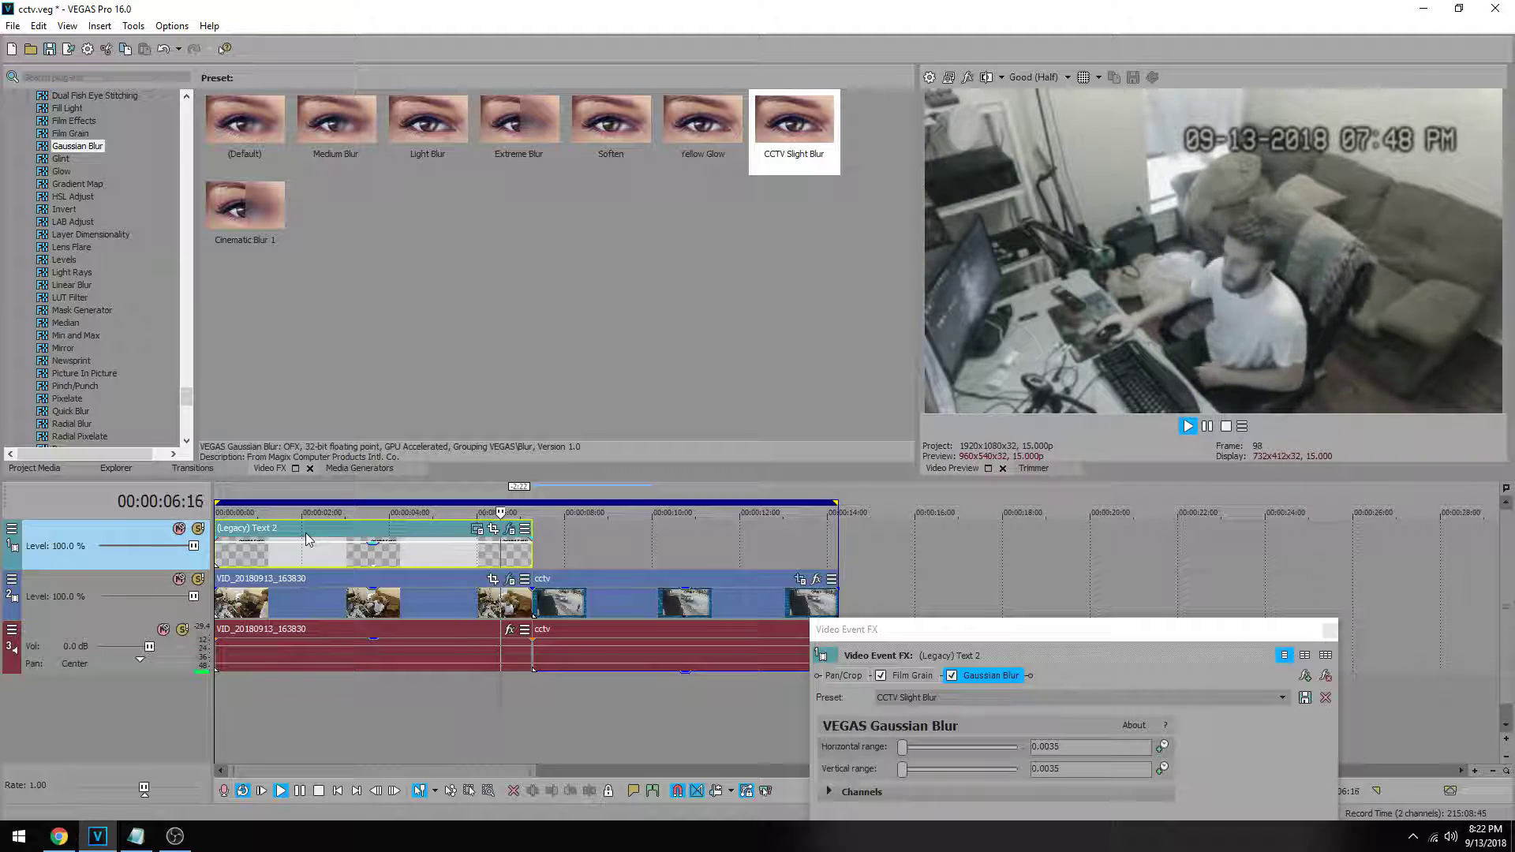
# - Trim the Text 2 event to end at 00:00:03:12
pyautogui.doubleClick(337, 553)
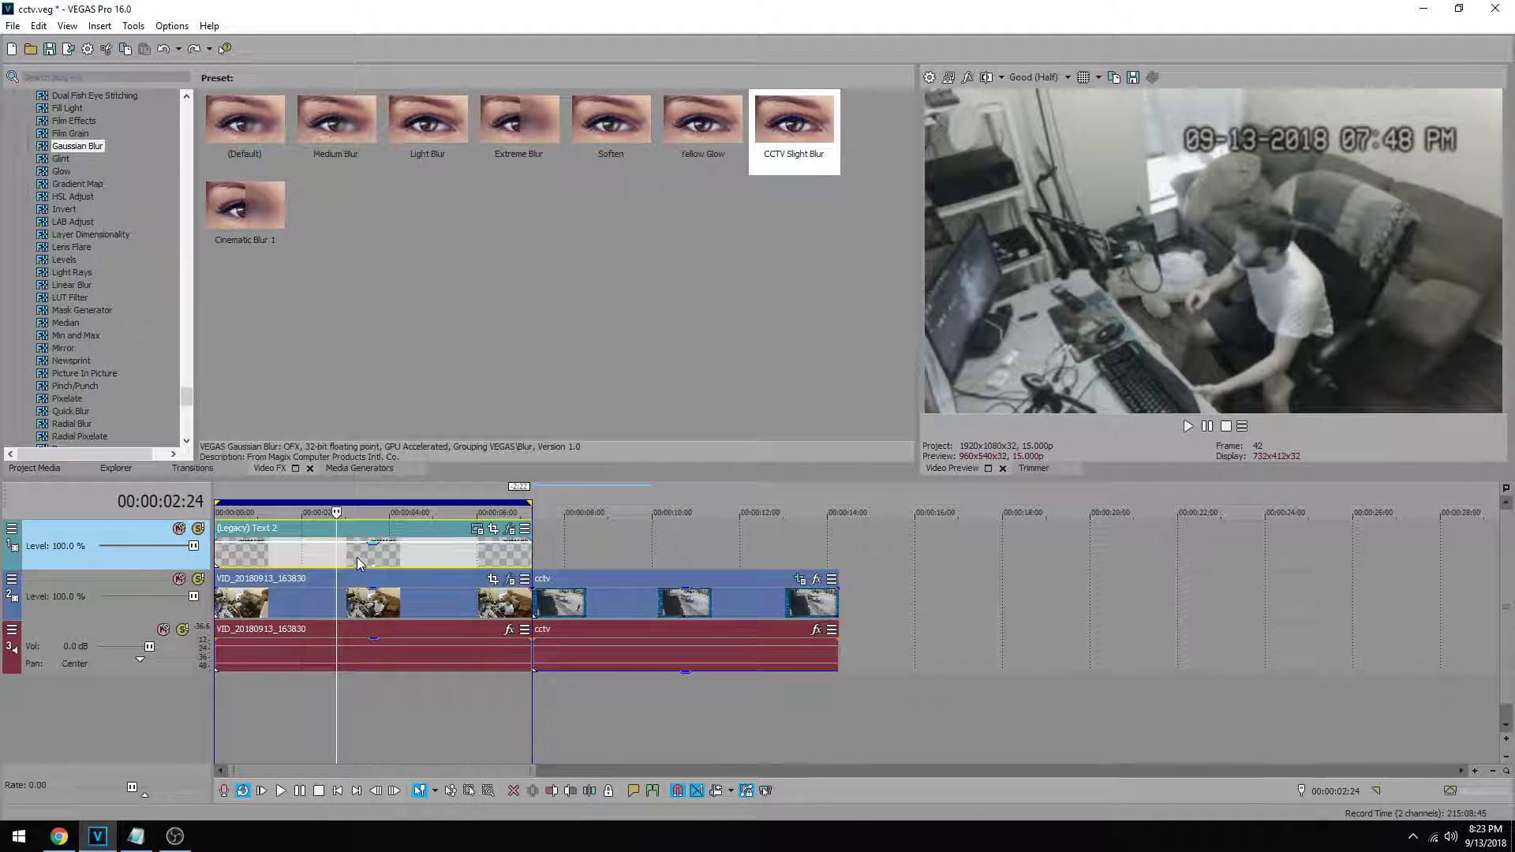
pyautogui.click(363, 555)
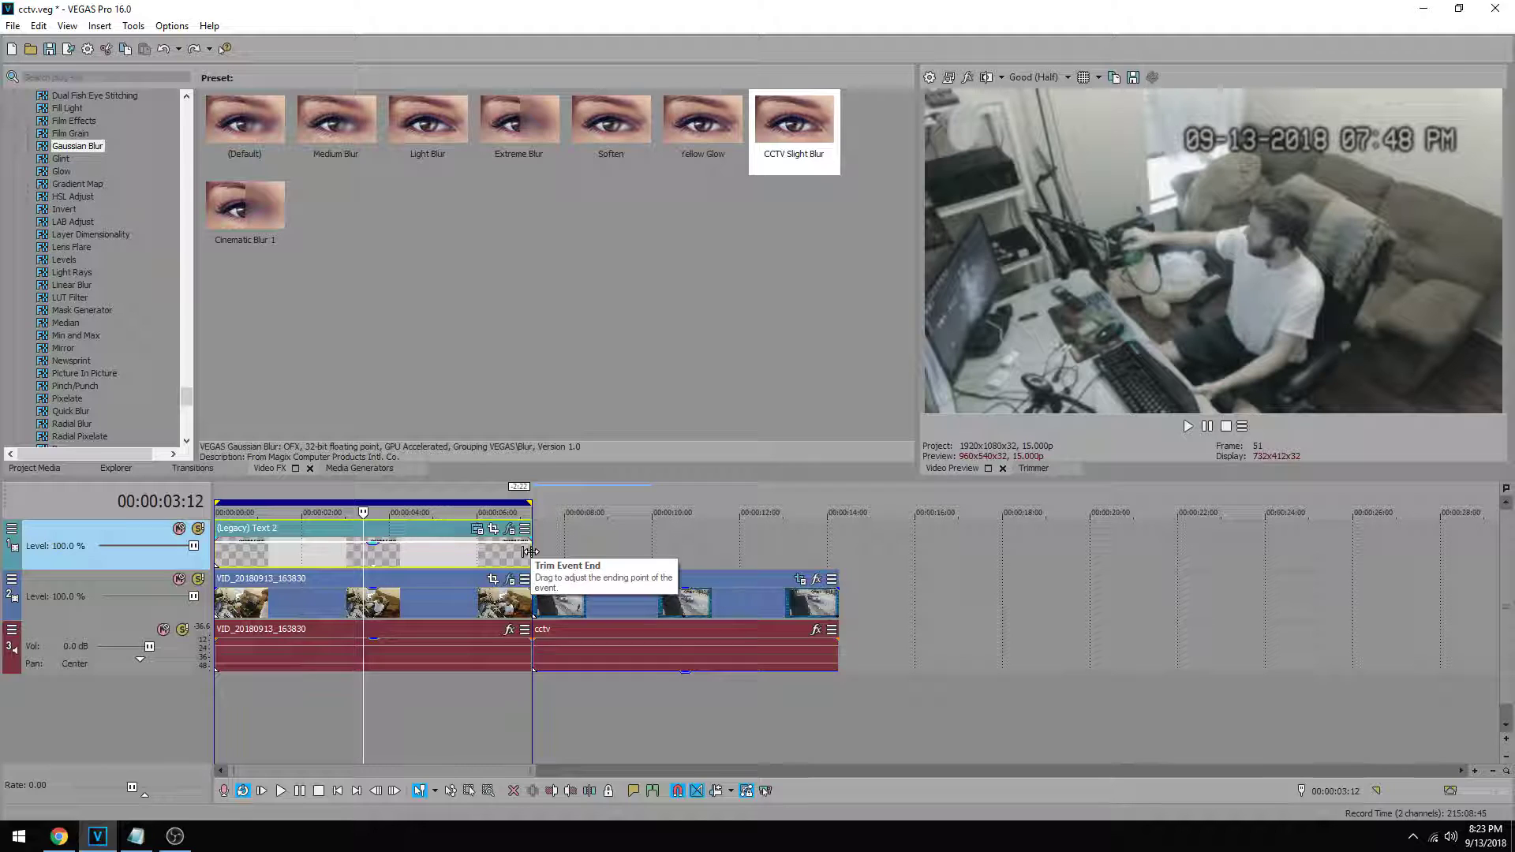
pyautogui.moveTo(529, 551); pyautogui.dragTo(364, 539)
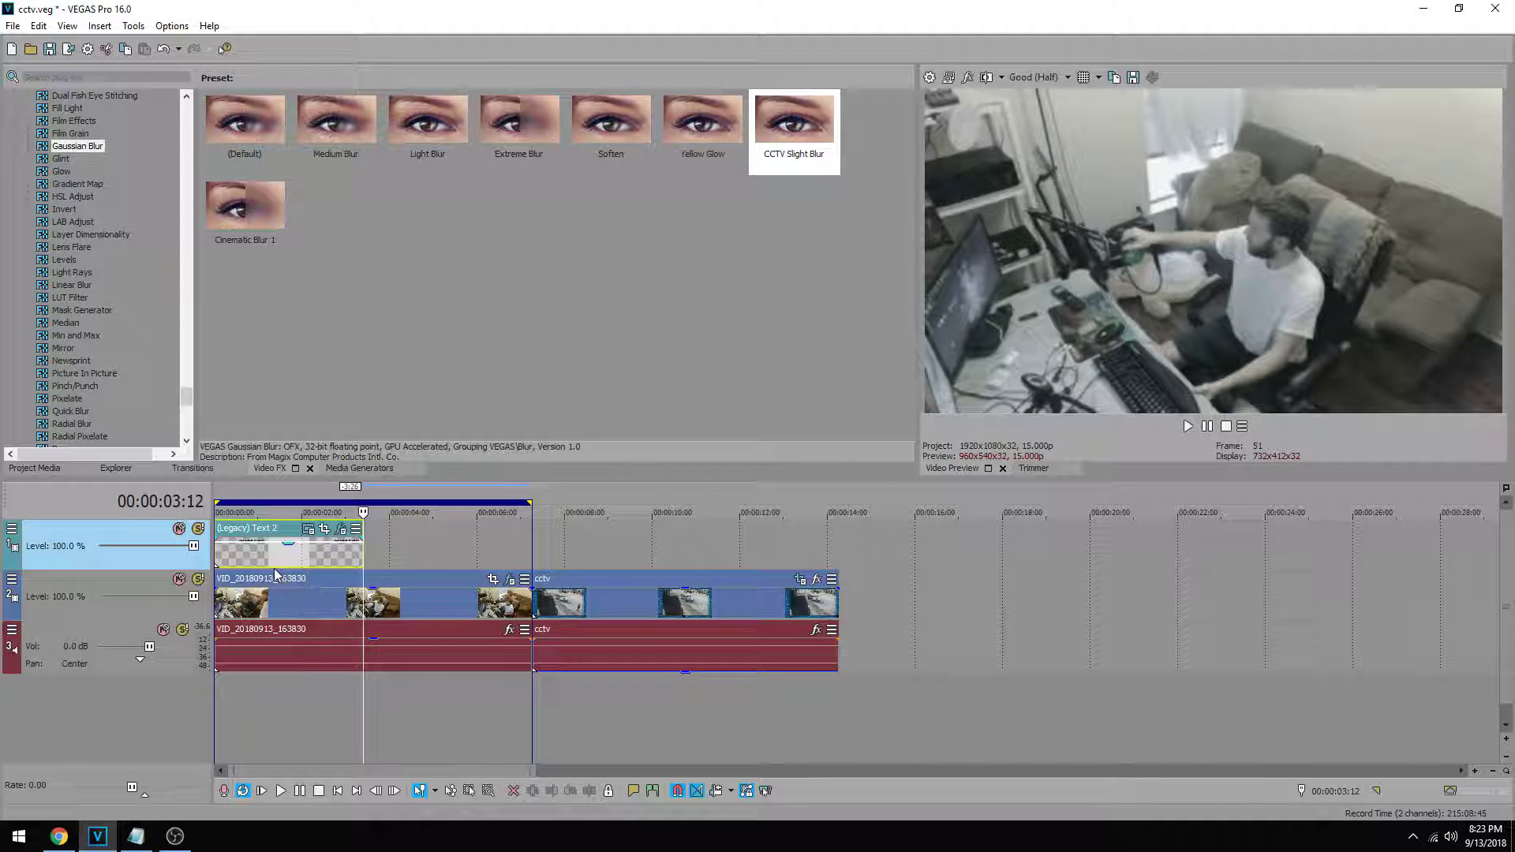
# - Paste a new Text 3 copy after it and change its timestamp to 07:49 PM
pyautogui.hotkey('ctrl', 'v')
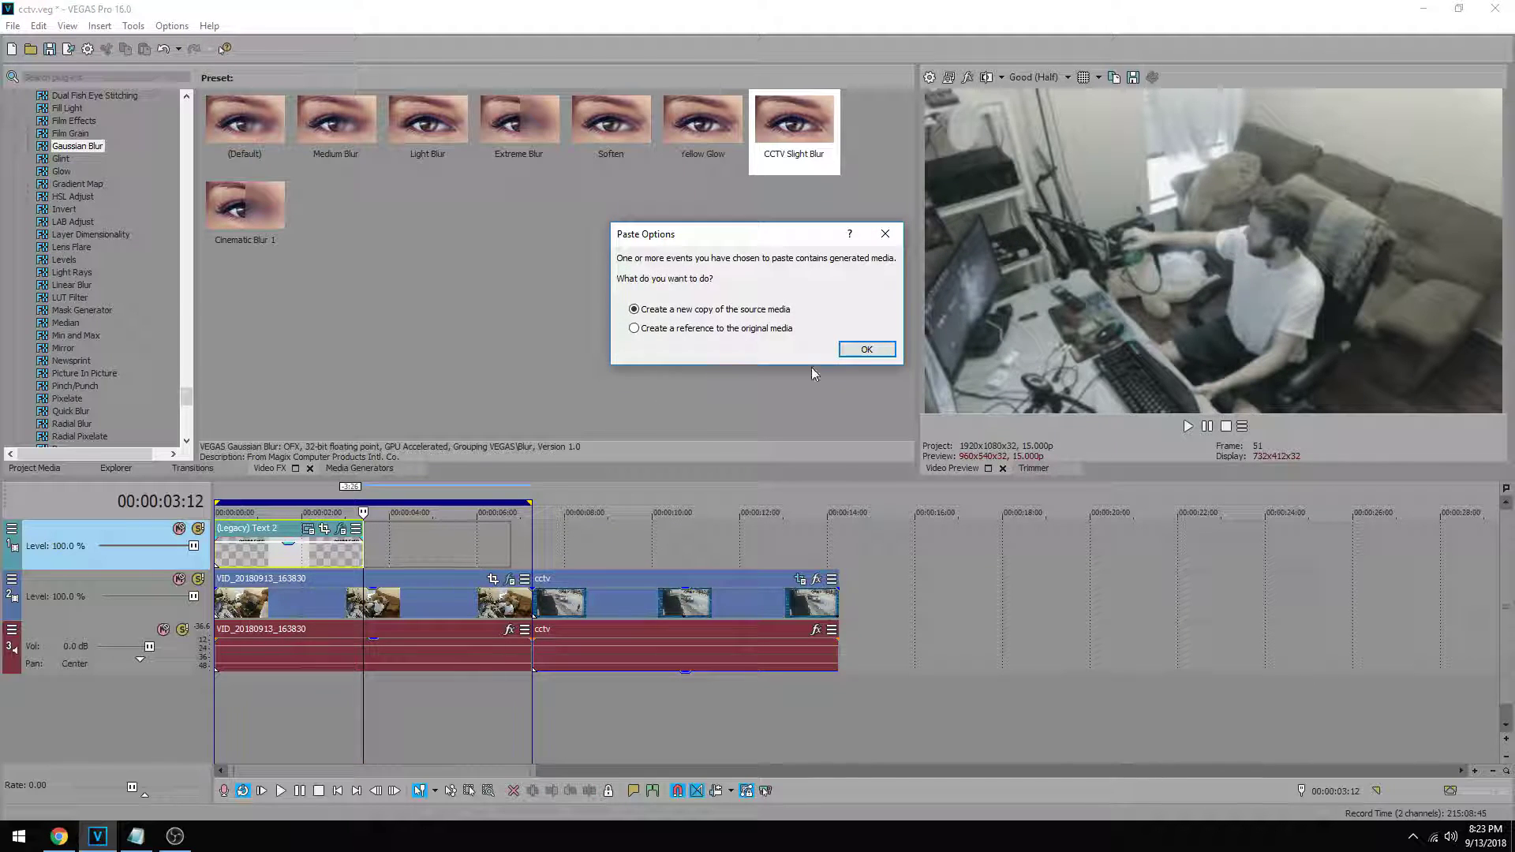
pyautogui.click(866, 351)
pyautogui.click(457, 528)
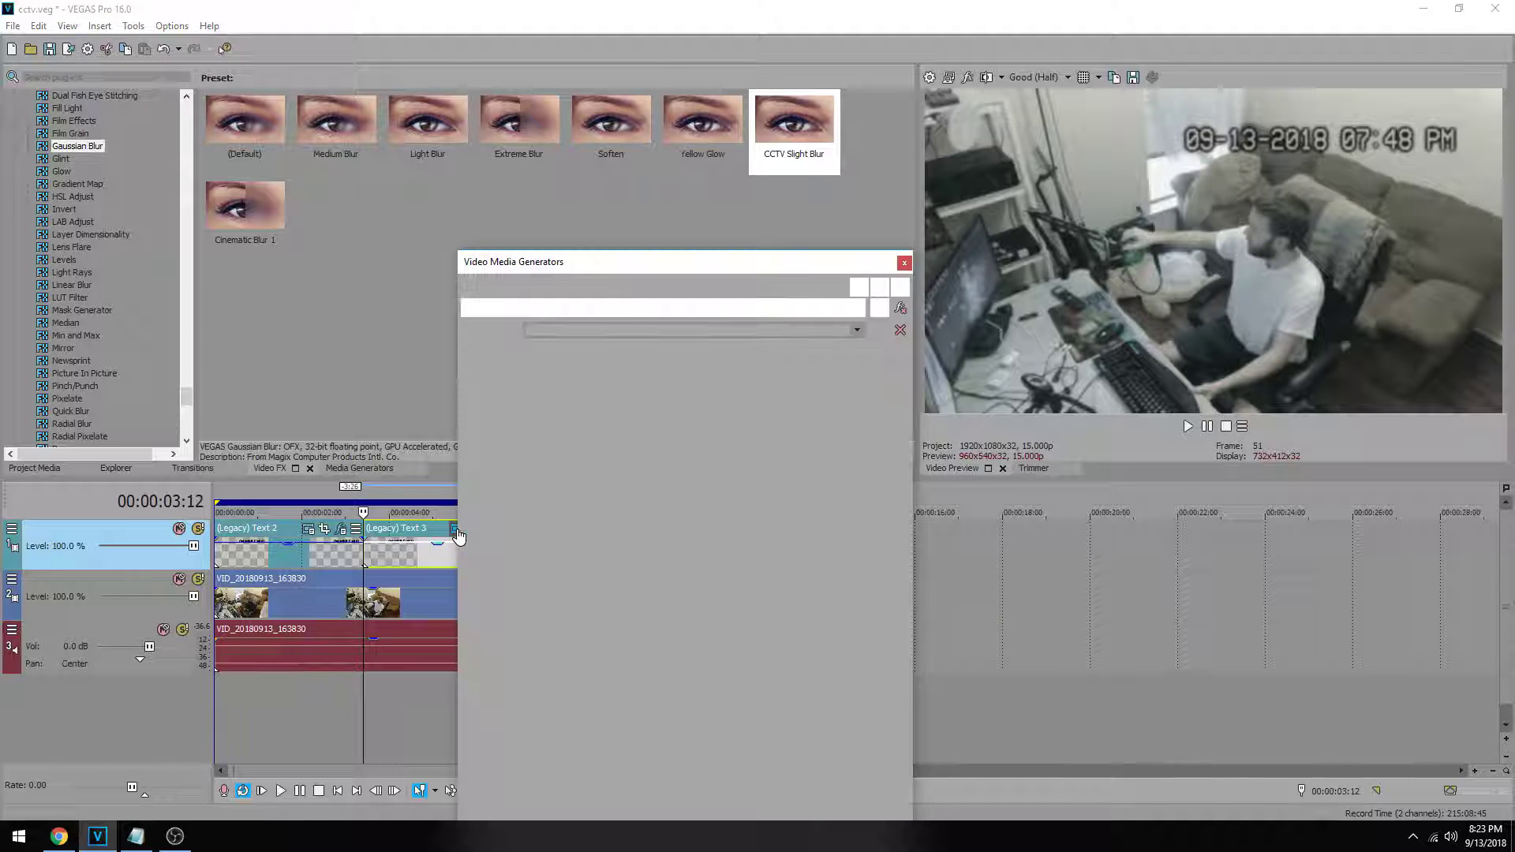
pyautogui.hotkey('shift', 'Right')
pyautogui.write('9')
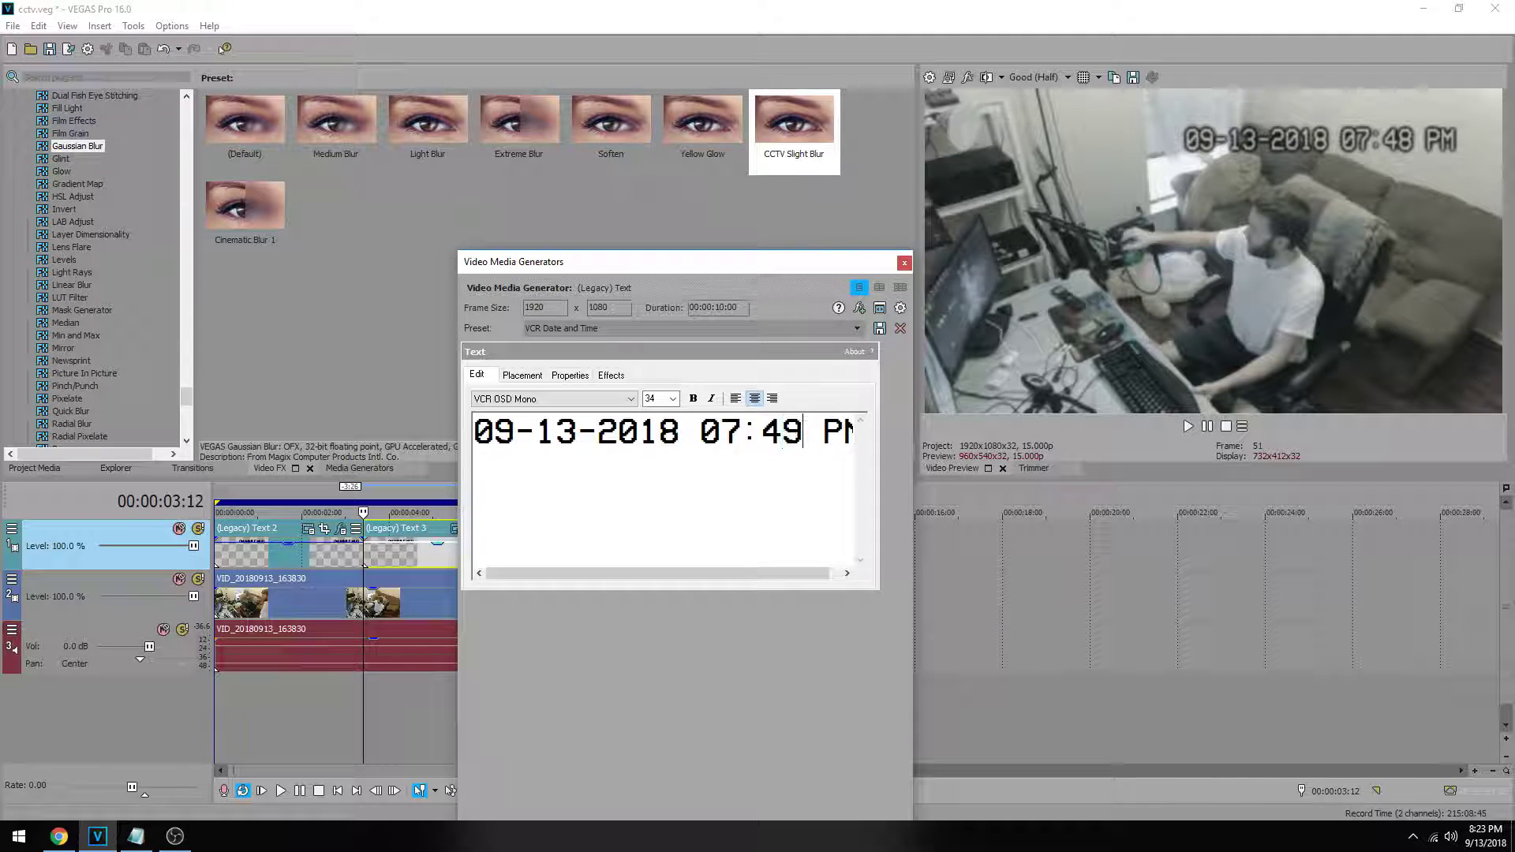
pyautogui.click(905, 262)
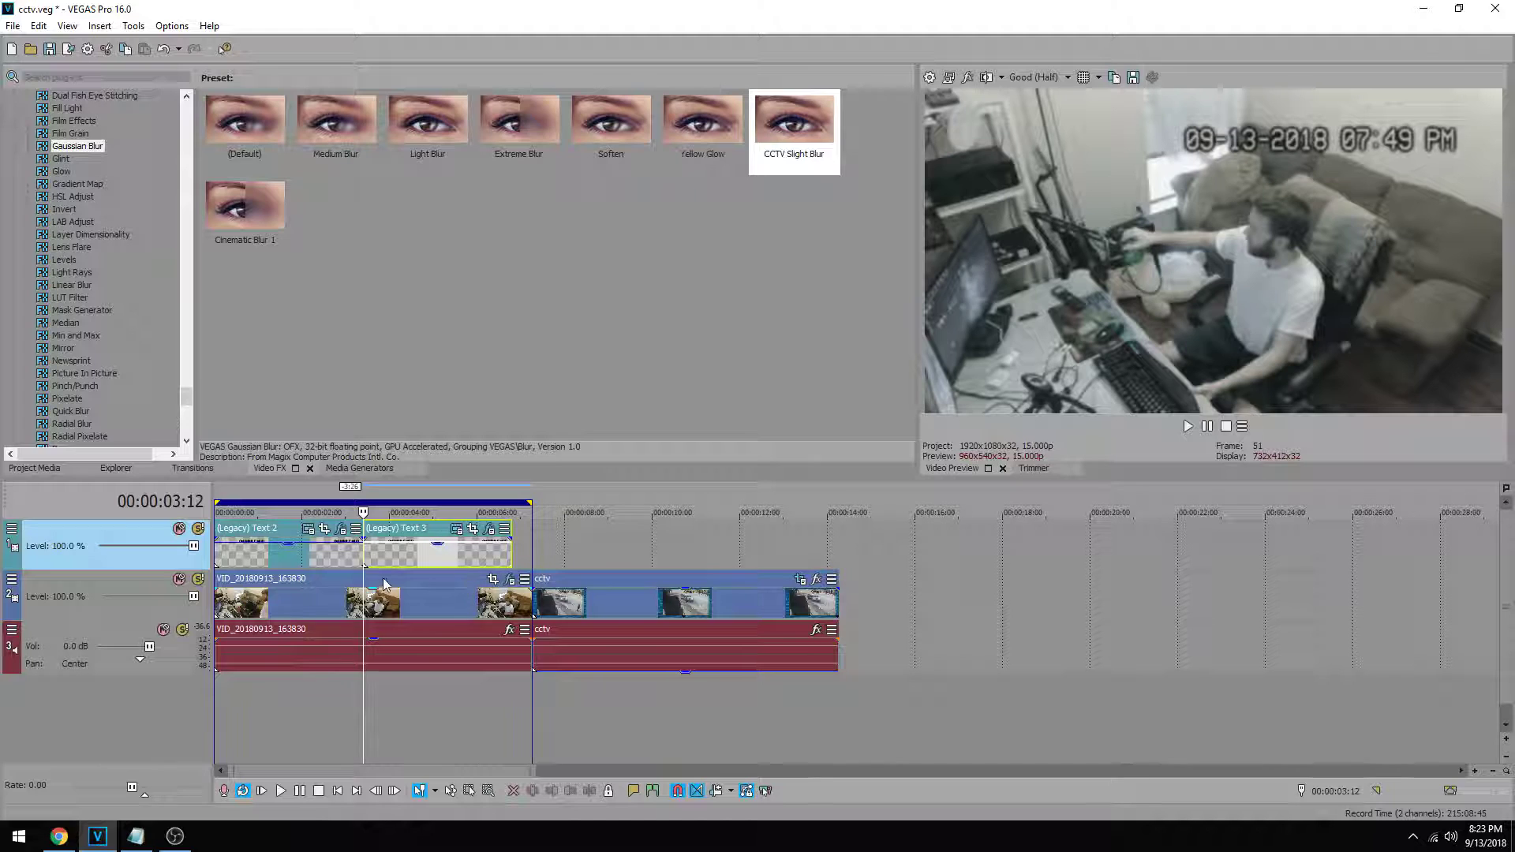
pyautogui.click(212, 599)
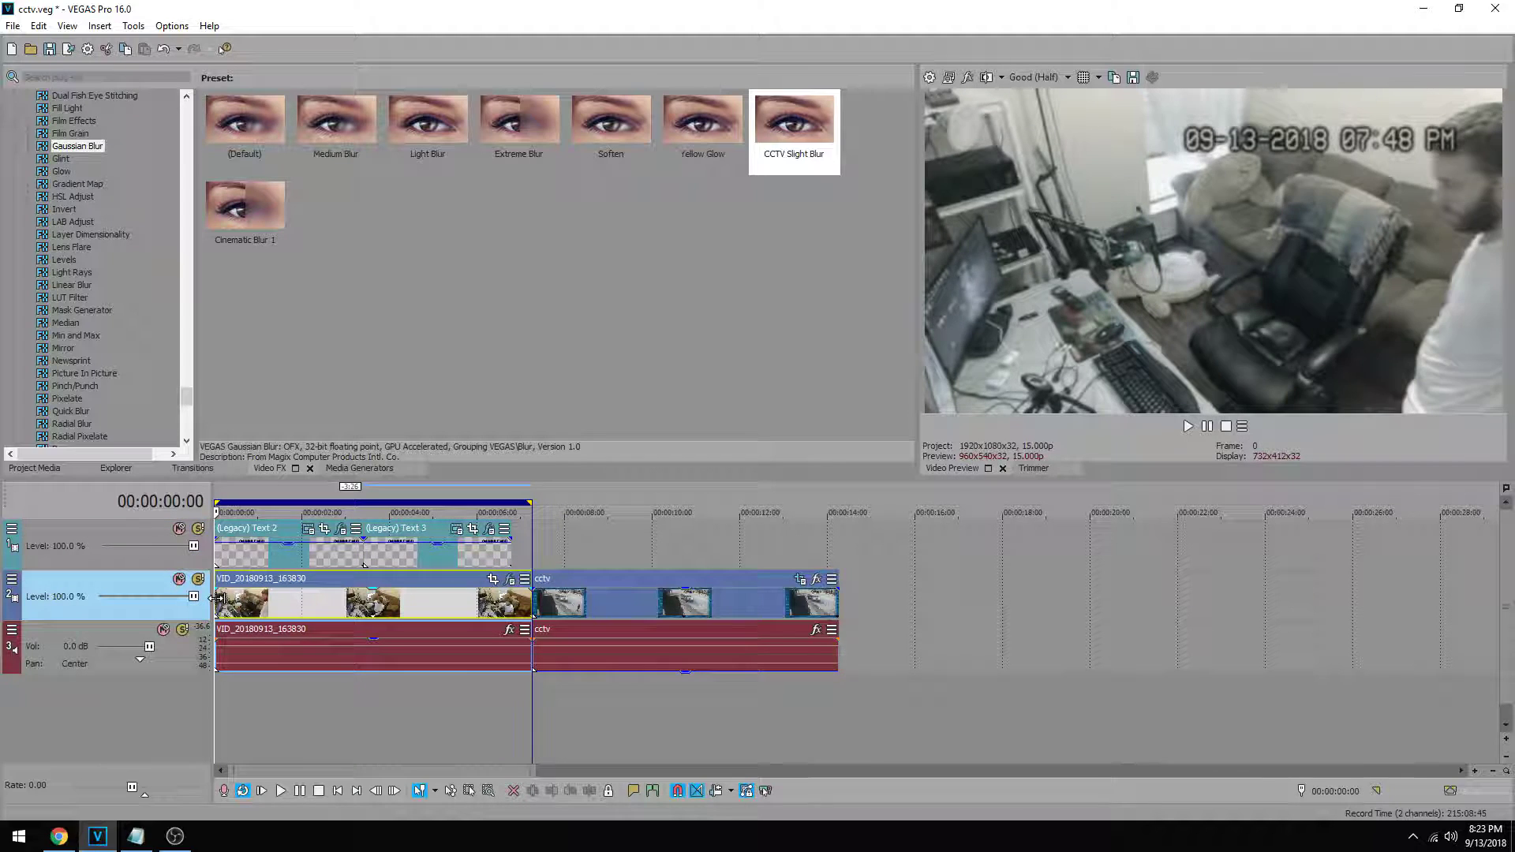
pyautogui.press('space')
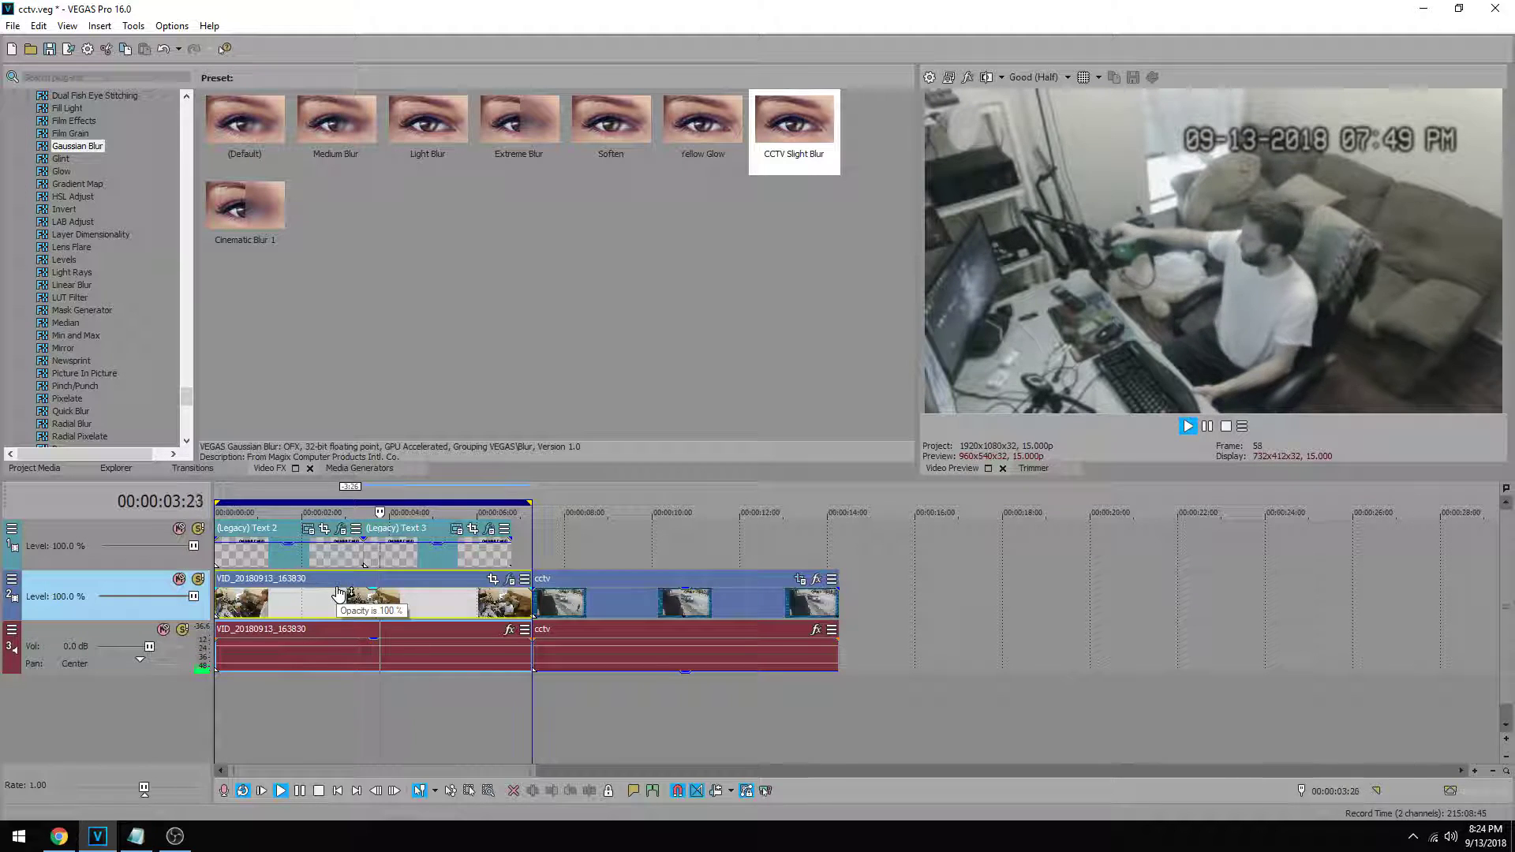
pyautogui.click(599, 521)
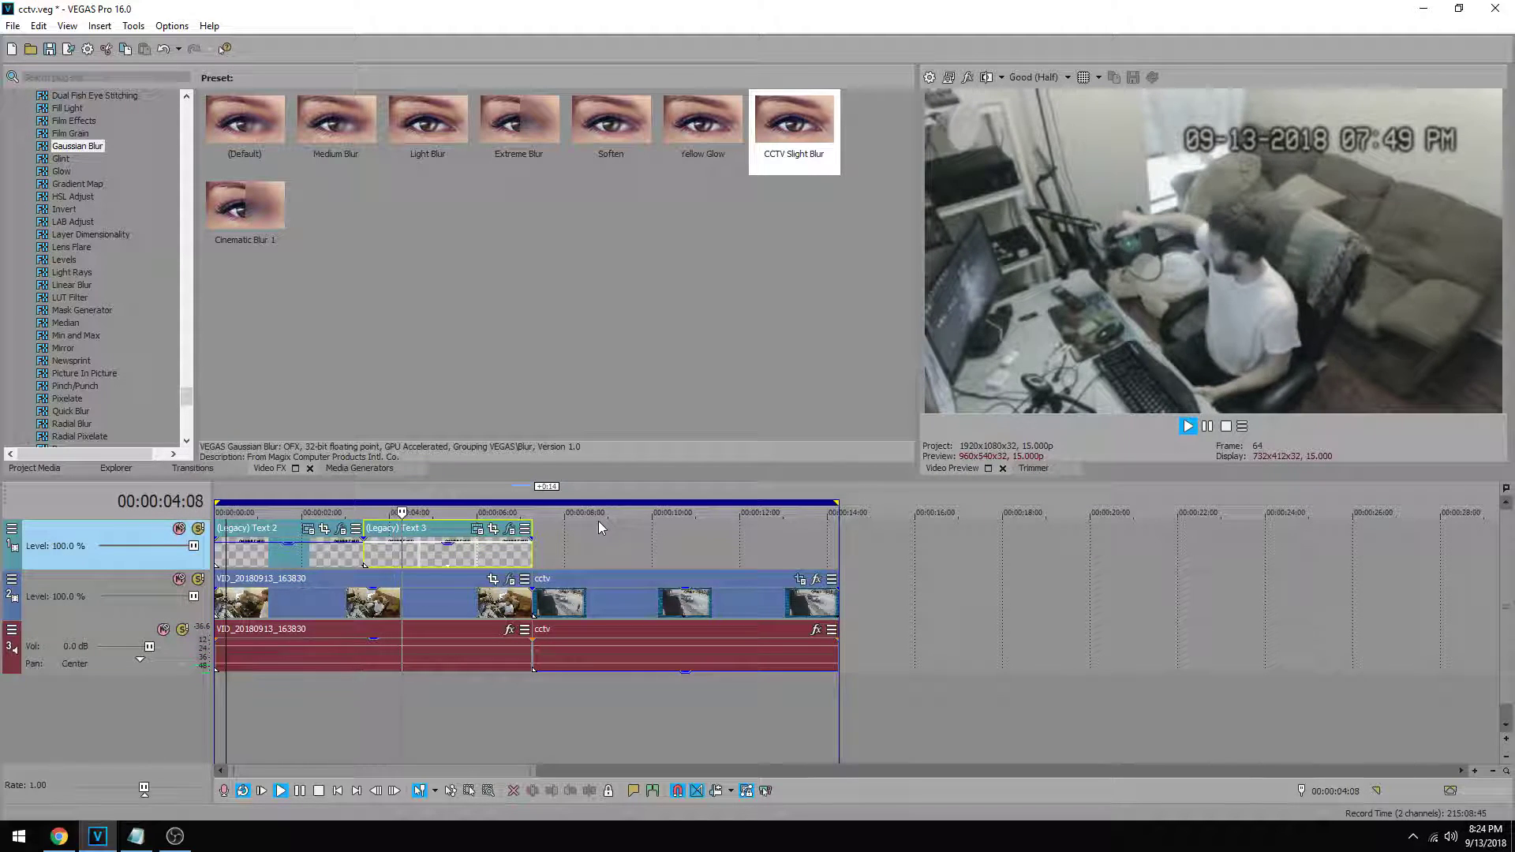